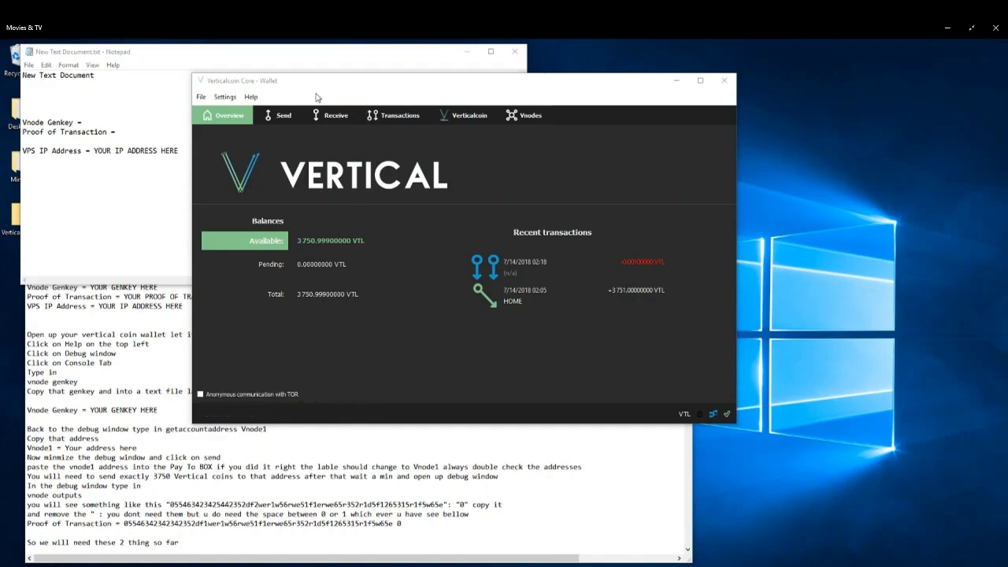
Open the wallet's debug console and run the command vnode genkey.
left_click(250, 97)
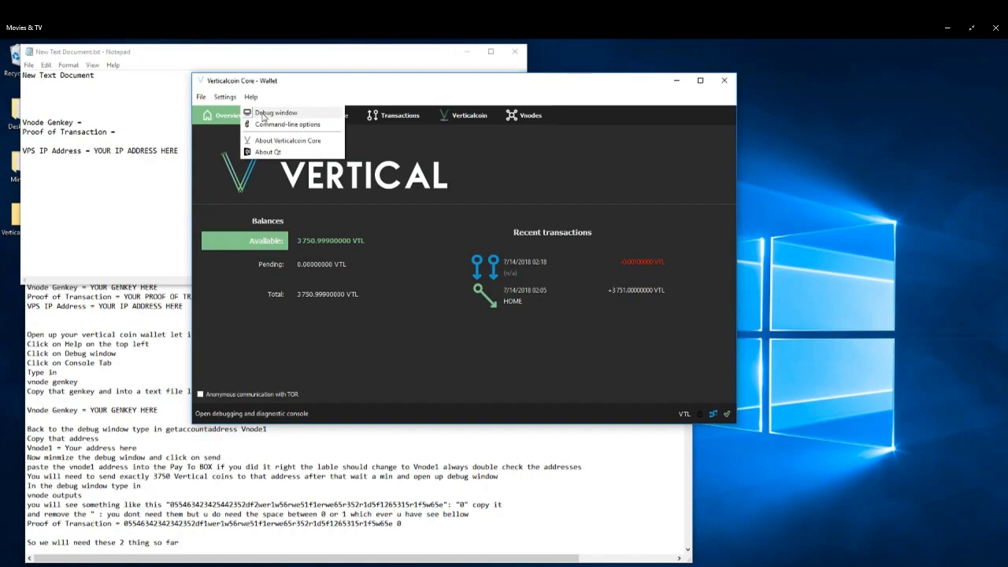
left_click(263, 115)
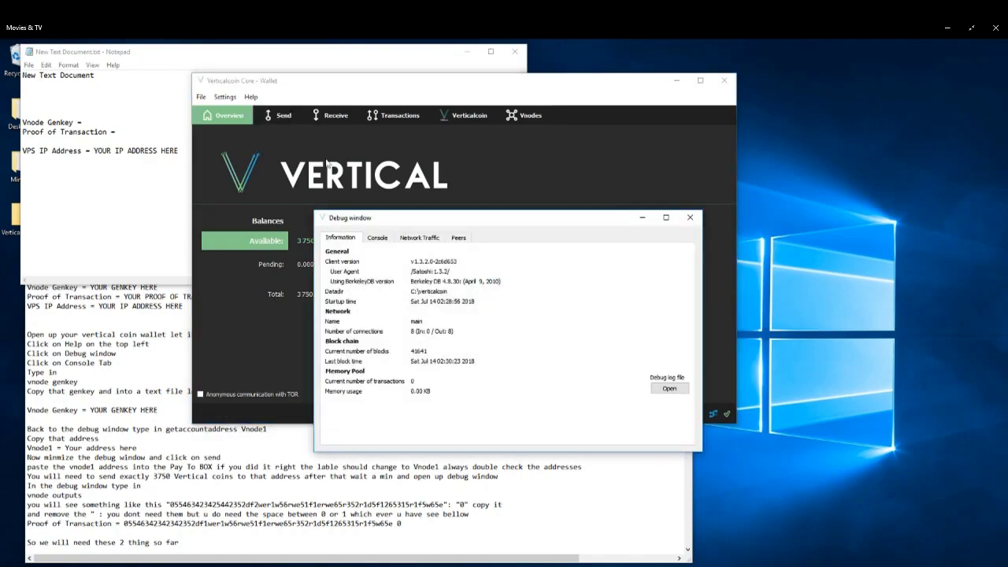
left_click(378, 239)
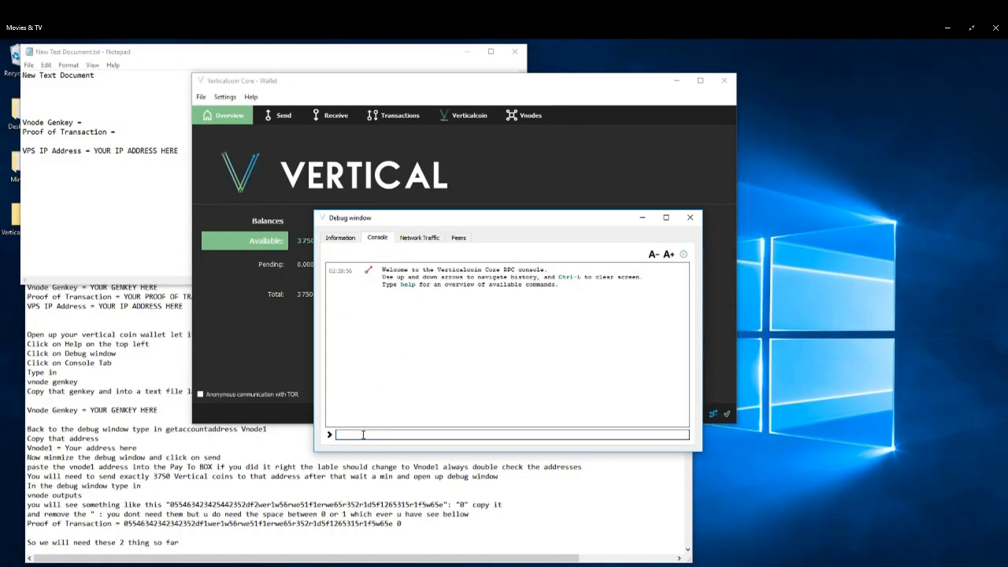
type("vnode")
key("BackSpace")
key("BackSpace")
key("BackSpace")
key("BackSpace")
key("BackSpace")
type("vnode ")
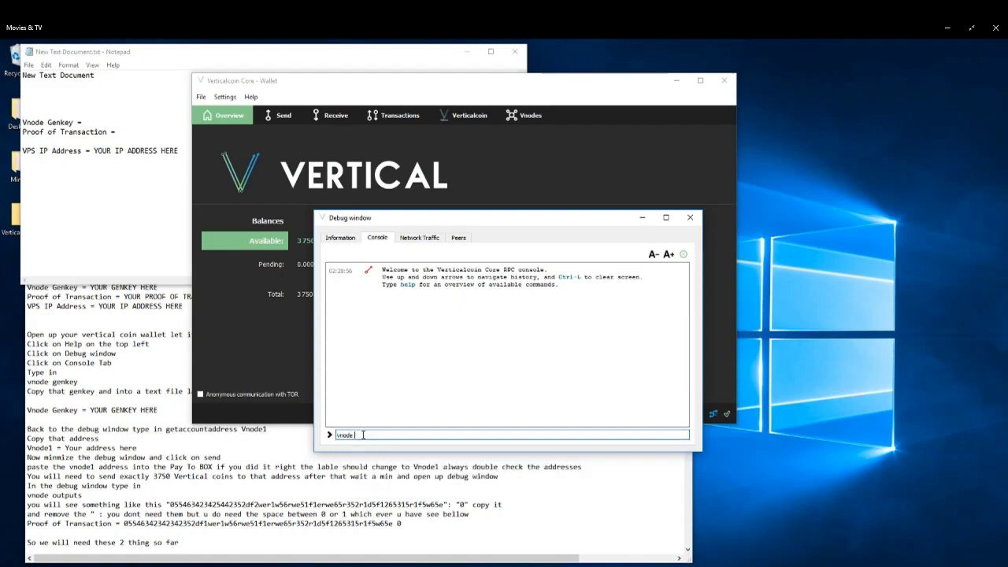
type("genkey")
key("Return")
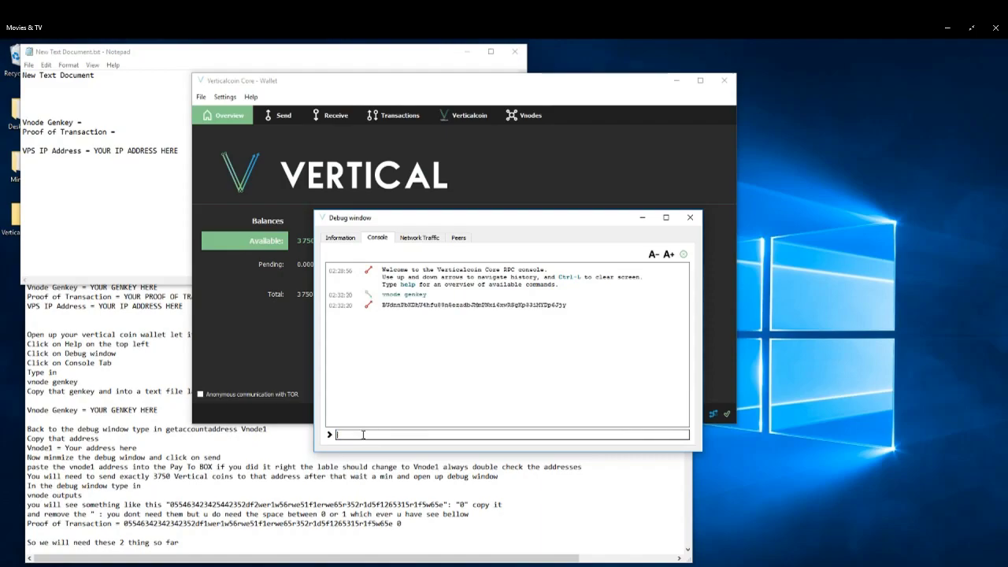
Copy the generated genkey into the notes file after "Vnode Genkey =" and save the file.
double_click(433, 305)
right_click(433, 306)
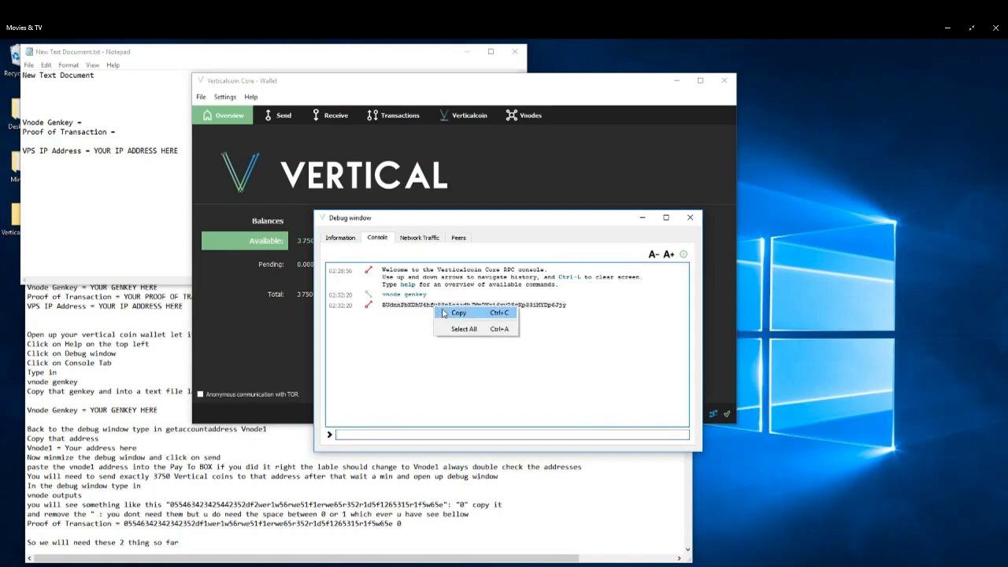
left_click(450, 315)
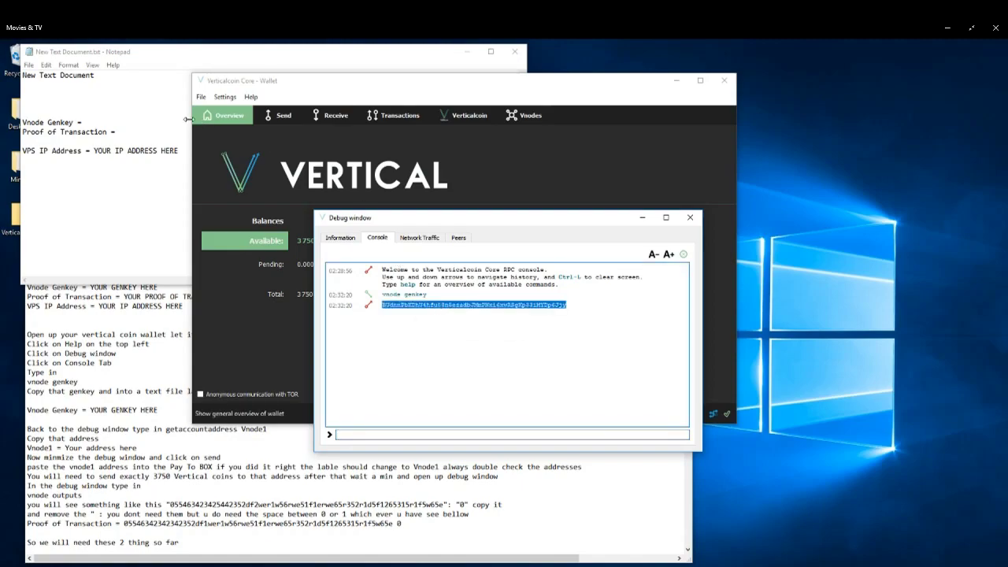
left_click(110, 122)
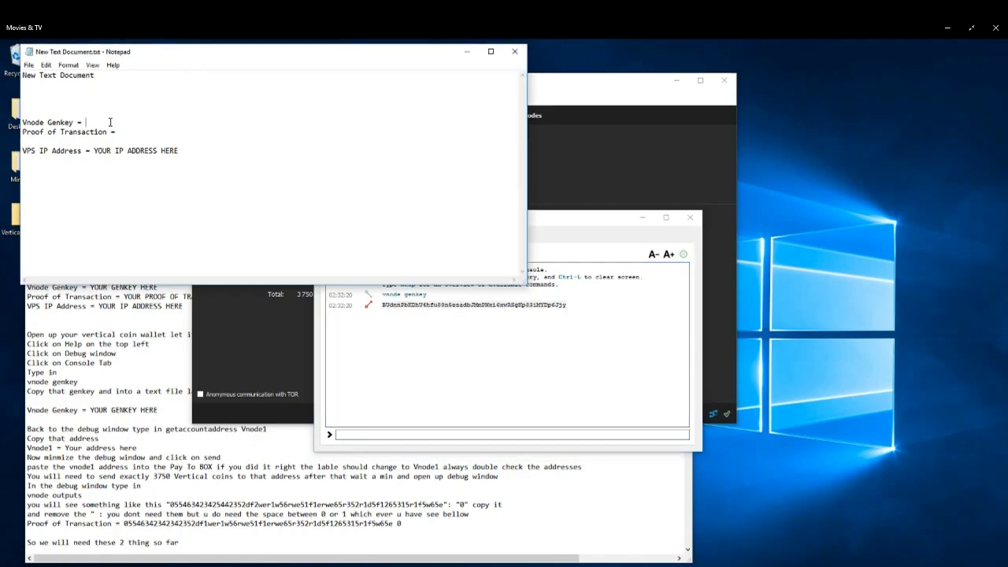
right_click(110, 122)
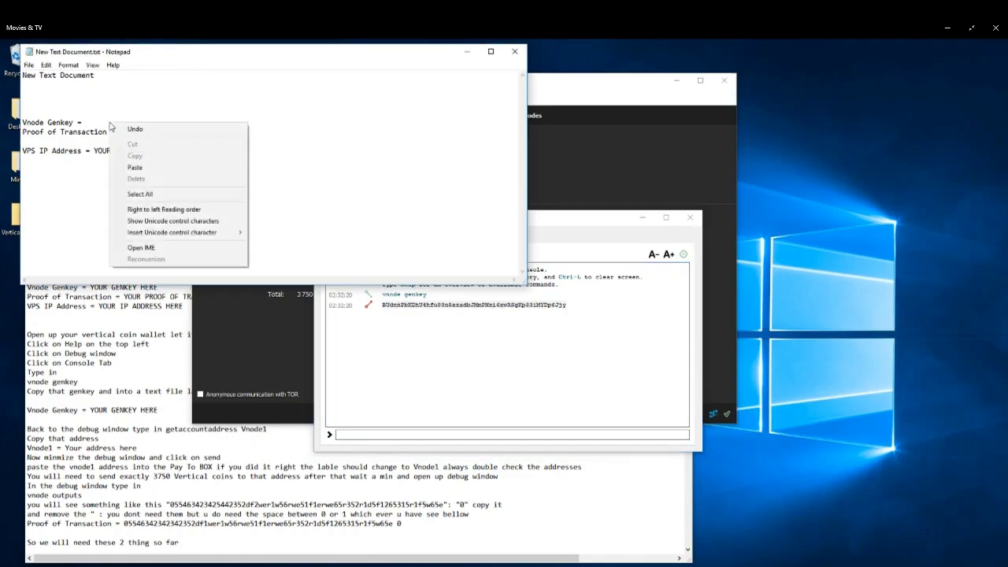
left_click(133, 168)
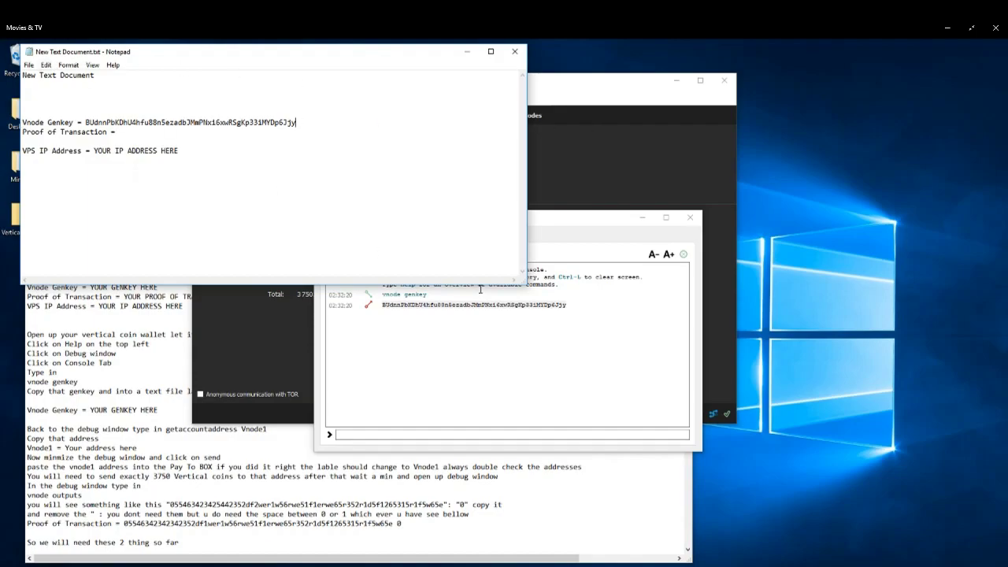
left_click(28, 65)
left_click(39, 99)
Copy the command getaccountaddress Vnode1 from the setup guide text file.
left_click(169, 334)
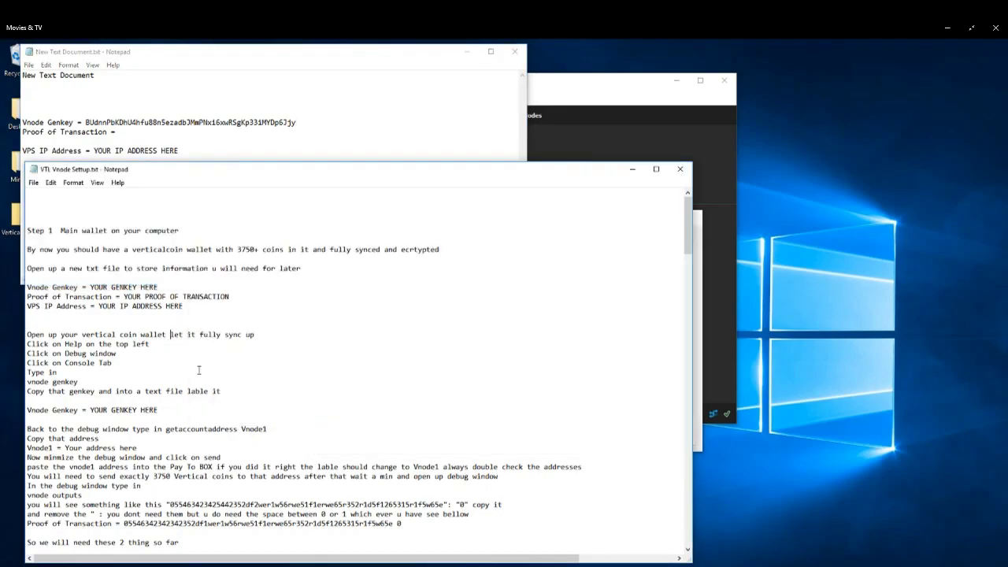
scroll(199, 370, "down", 2)
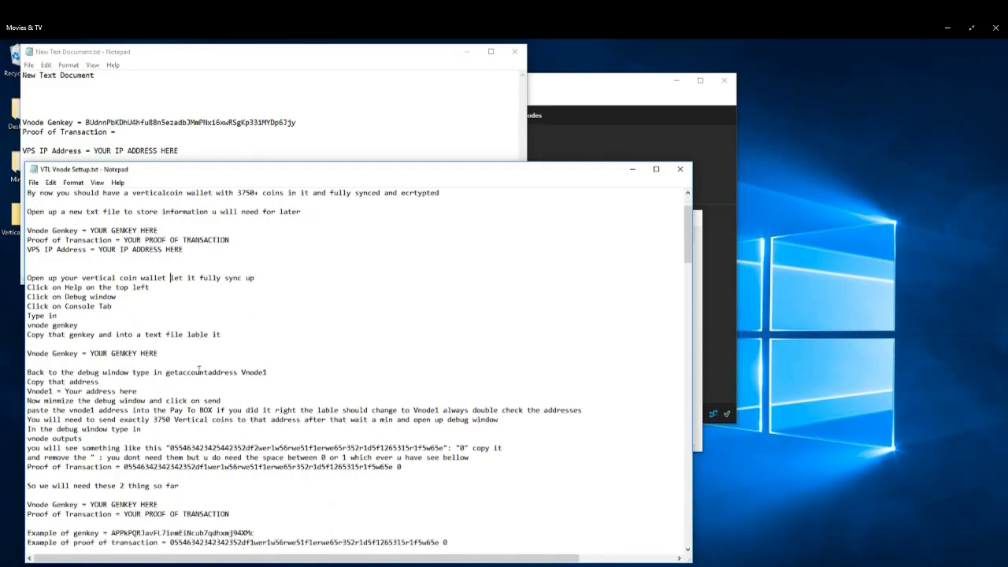
scroll(90, 352, "down", 2)
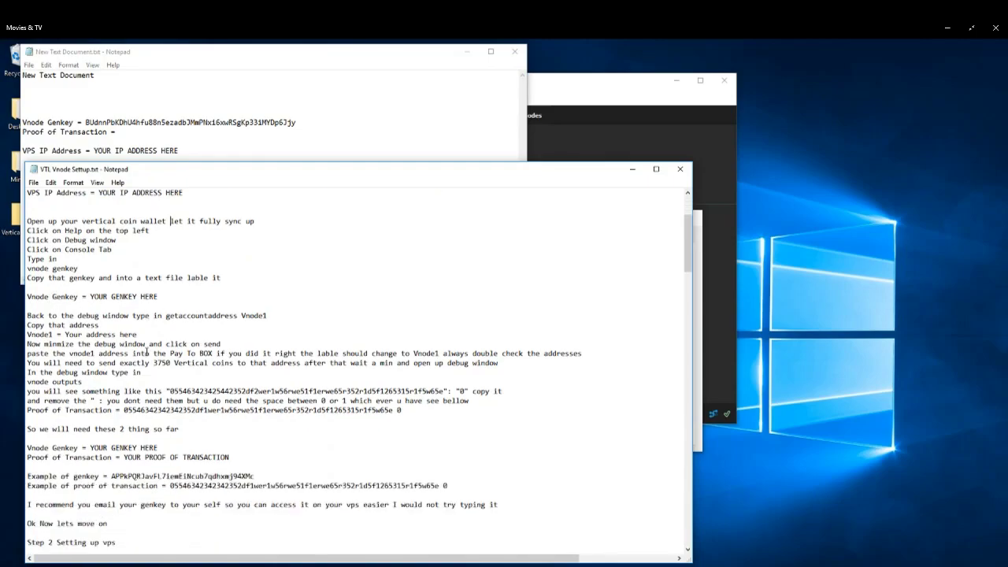
left_click_drag(166, 316, 269, 318)
right_click(270, 316)
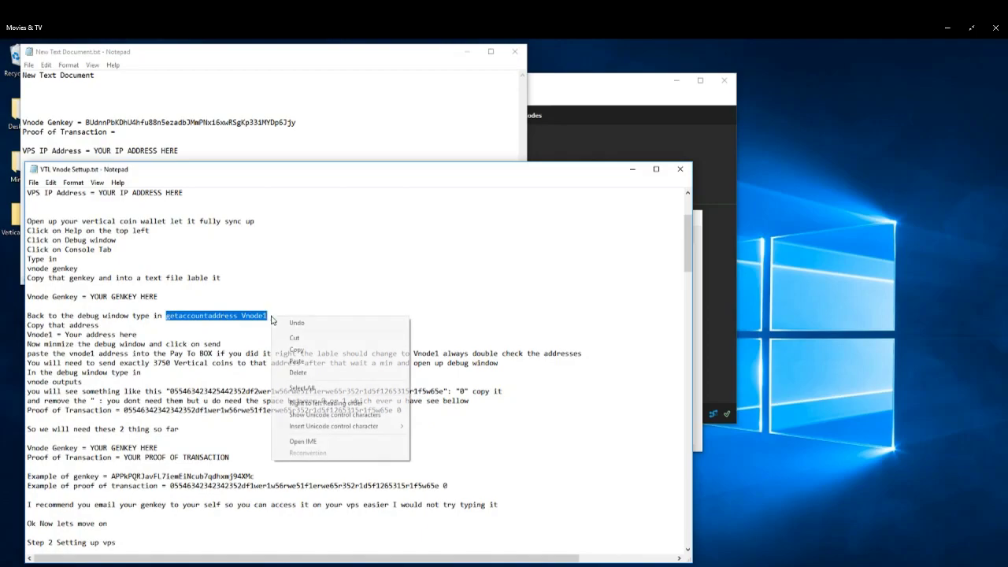
left_click(297, 349)
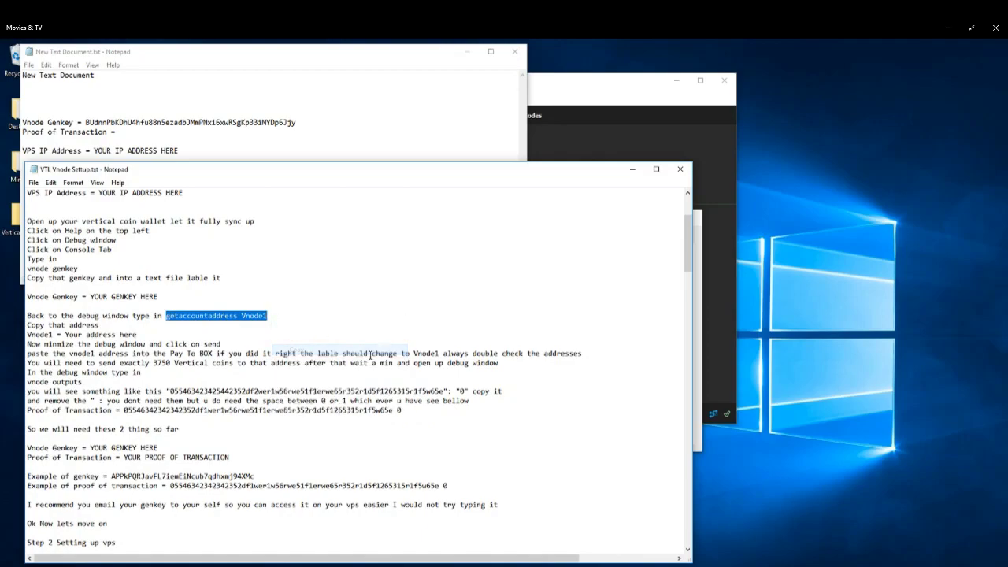
Reopen the debug console and run getaccountaddress Vnode1.
left_click(569, 93)
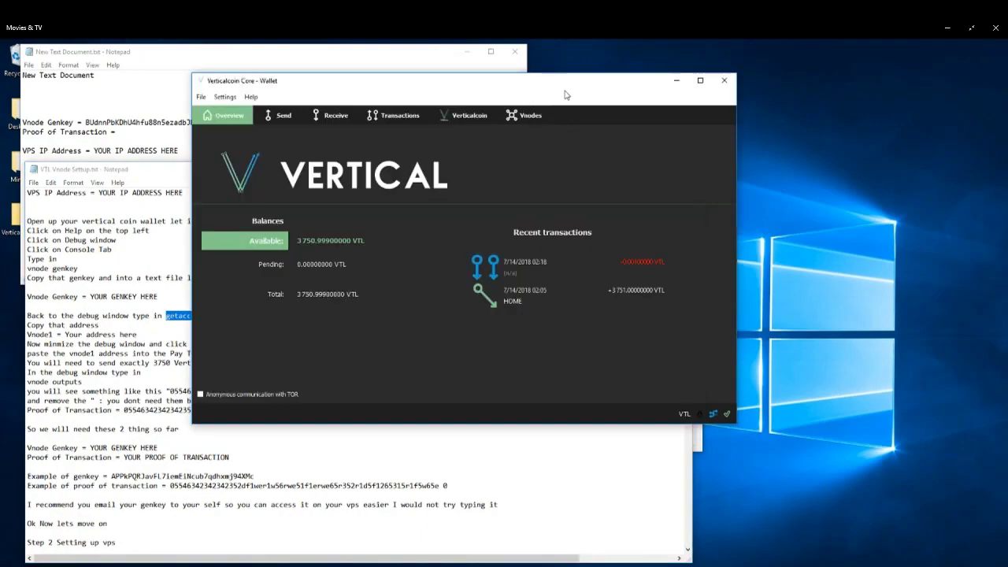
left_click(251, 96)
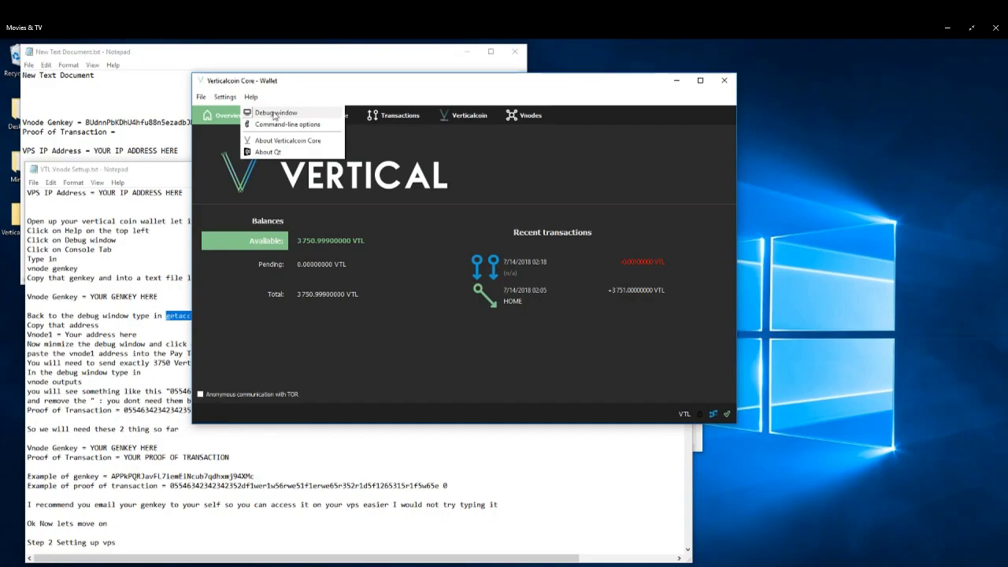
left_click(274, 116)
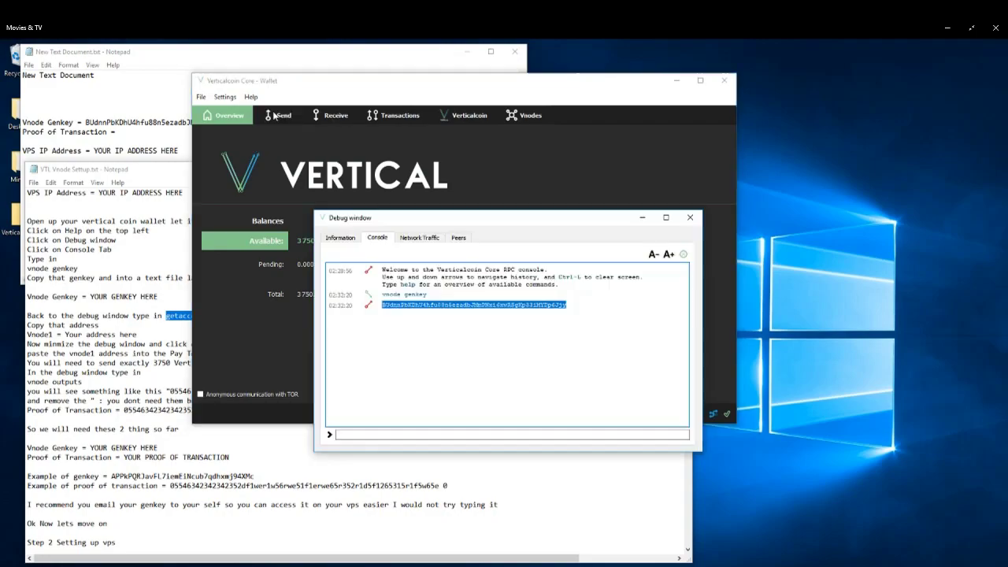
right_click(374, 432)
left_click(411, 489)
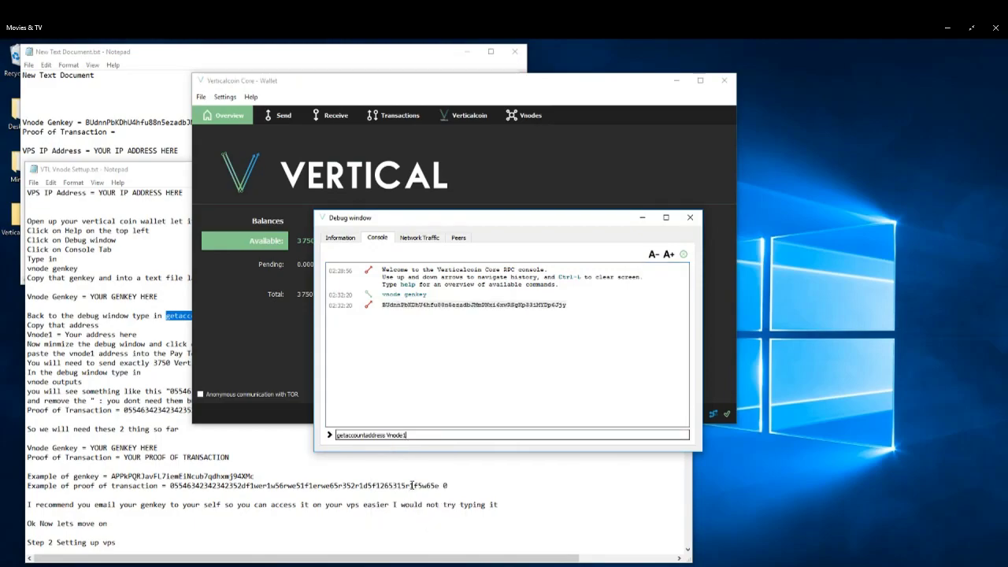
key("Return")
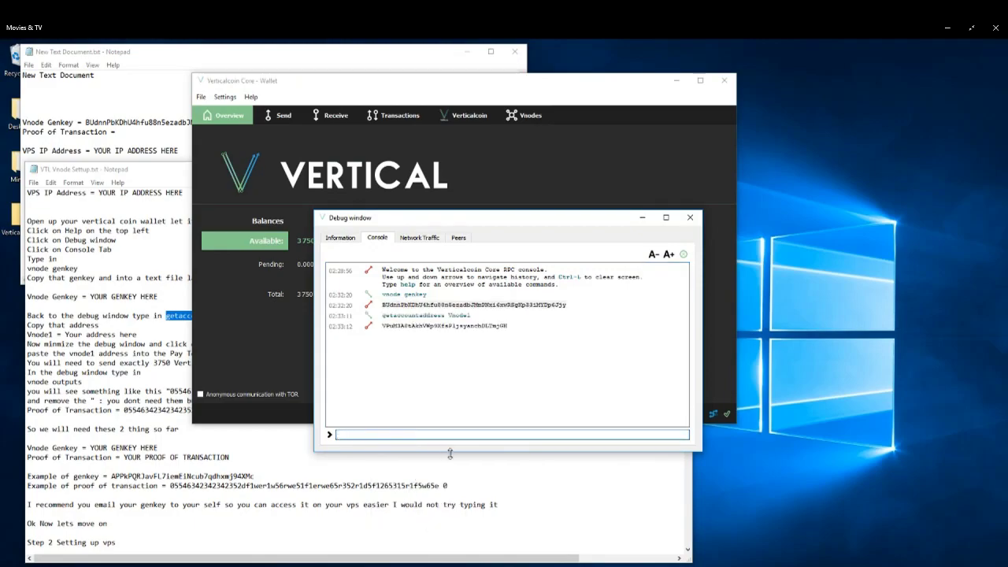
Copy the Vnode1 address returned in the console output.
double_click(449, 326)
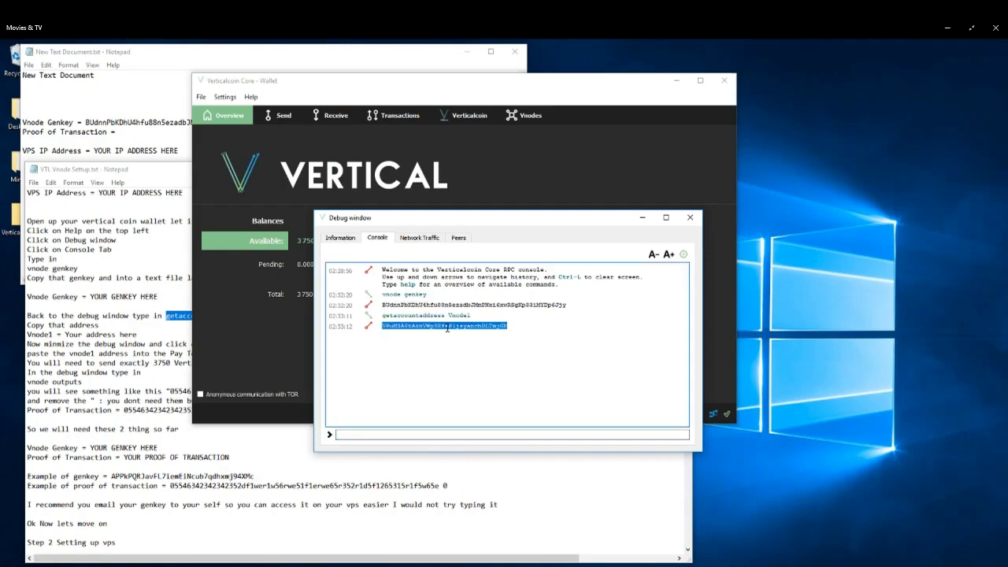
right_click(448, 328)
left_click(466, 336)
left_click(333, 93)
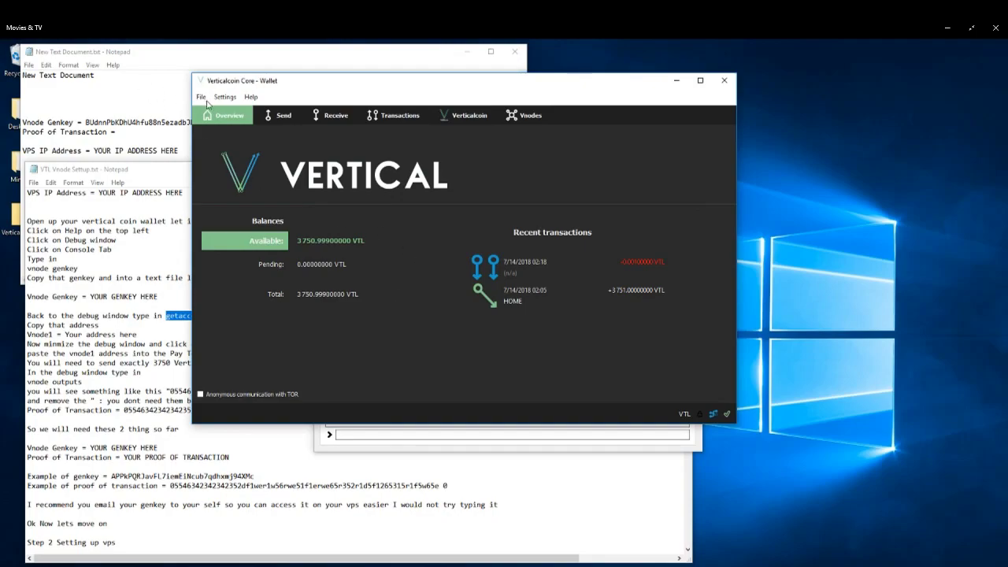
Review the list of receiving addresses to check the Vnode1 label.
left_click(203, 96)
left_click(219, 178)
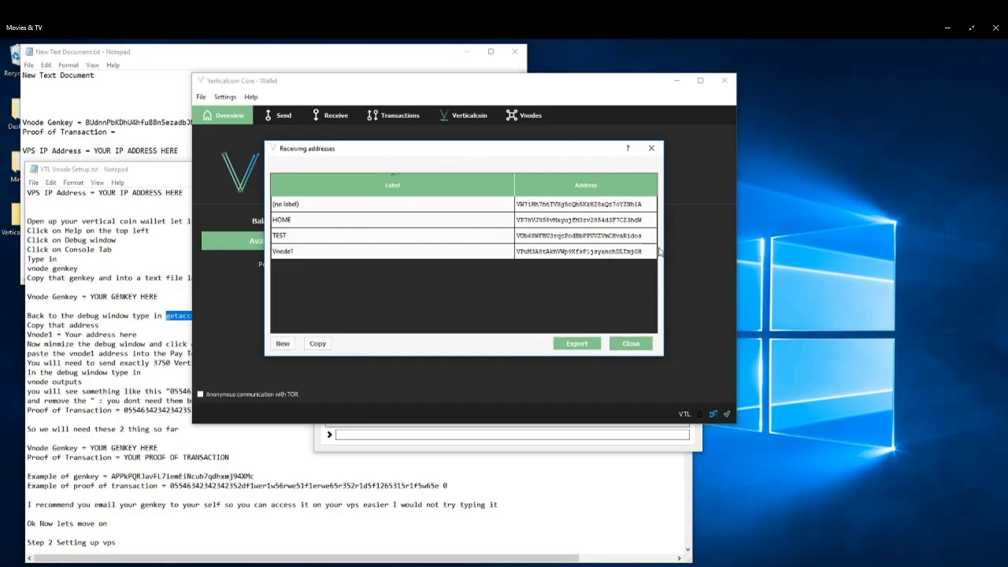
left_click(624, 344)
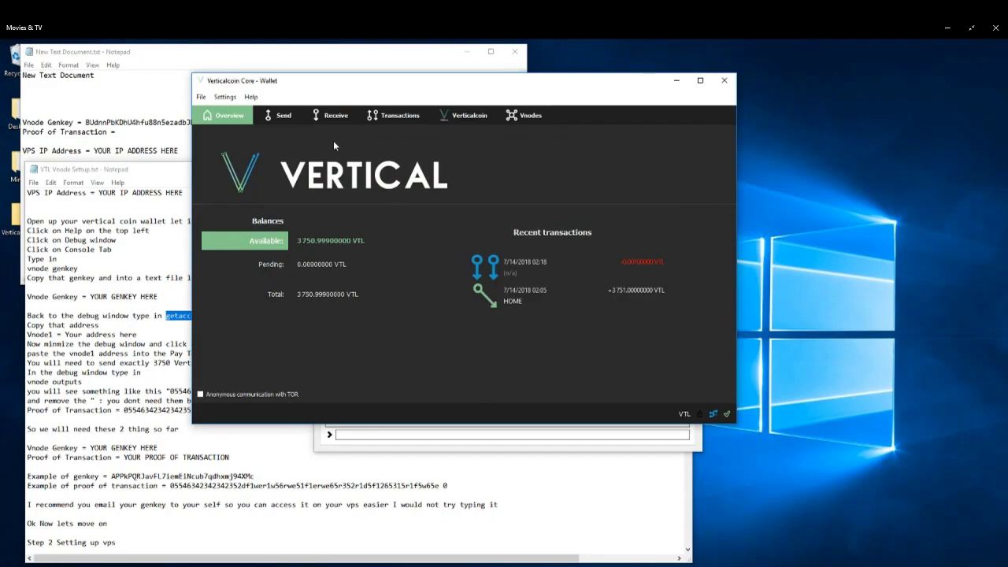
Send 3750 VTL to the copied Vnode1 address from the Send page.
left_click(285, 117)
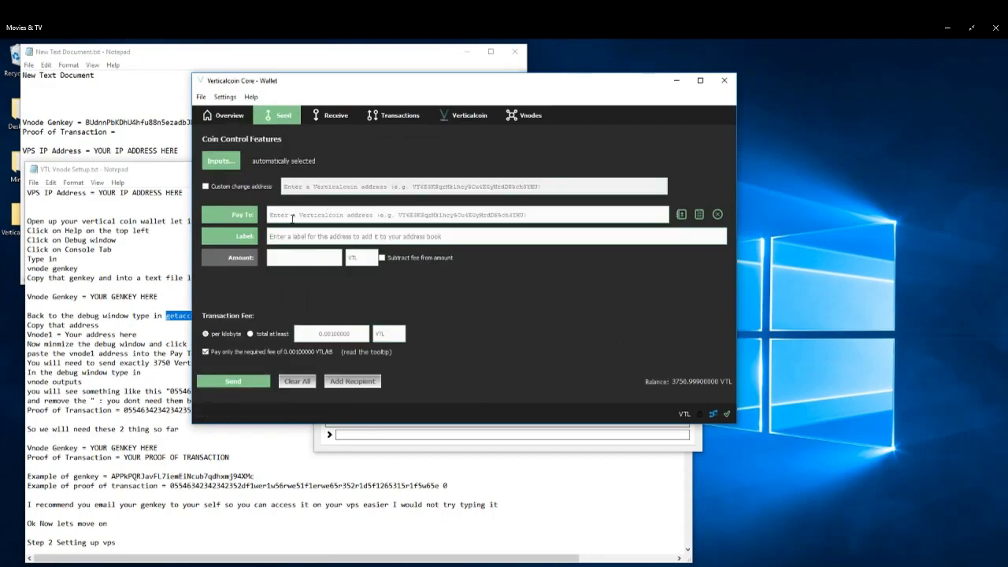
right_click(296, 218)
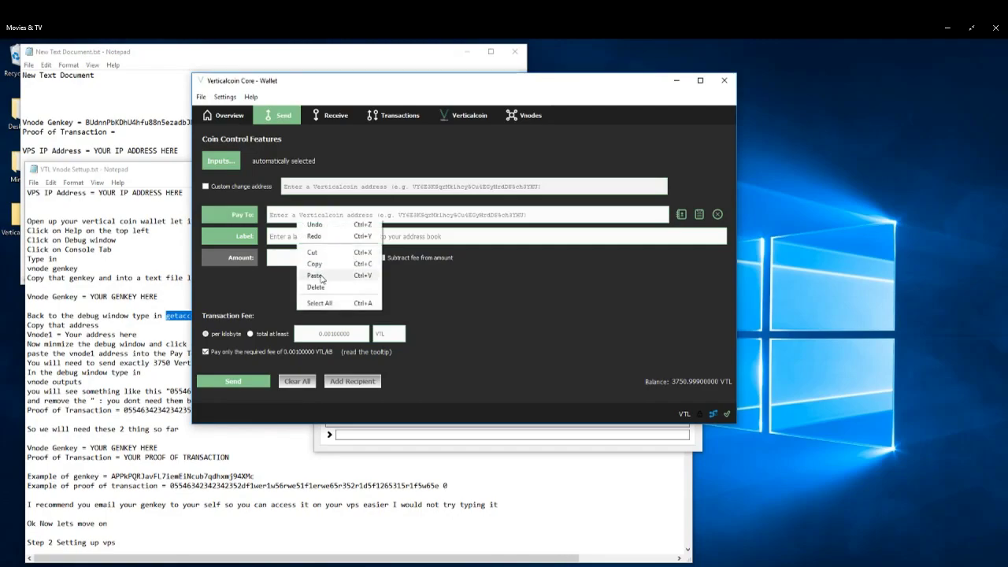
left_click(315, 276)
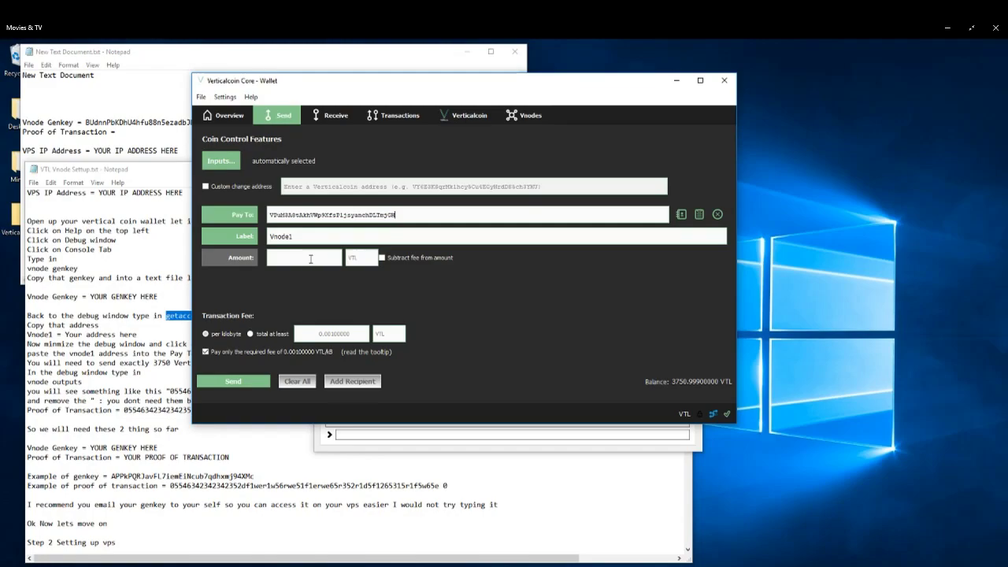
left_click(310, 258)
type("3750")
left_click(244, 380)
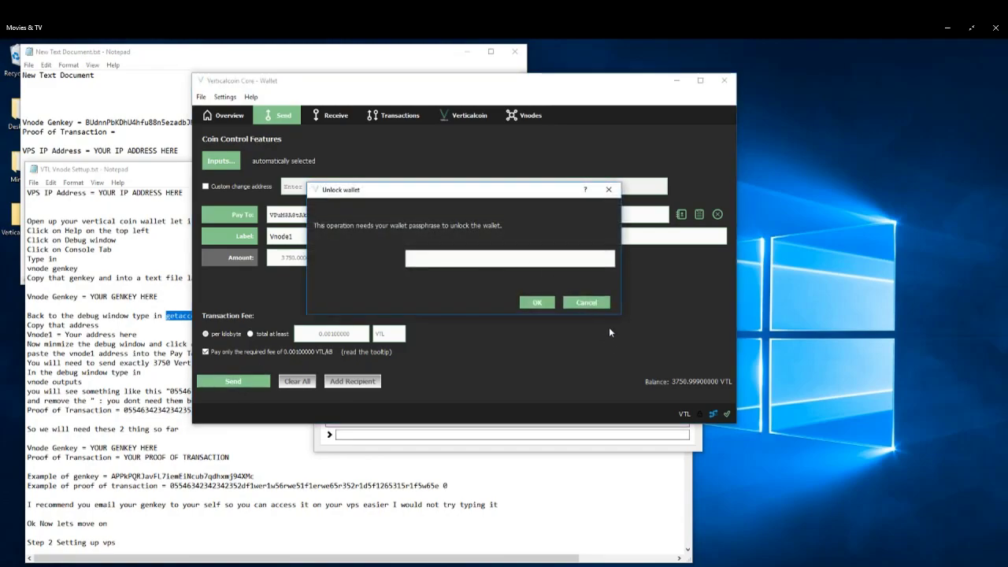
Copy the wallet passphrase from the notes file, unlock the wallet with it, and confirm sending the coins.
left_click_drag(95, 74, 22, 75)
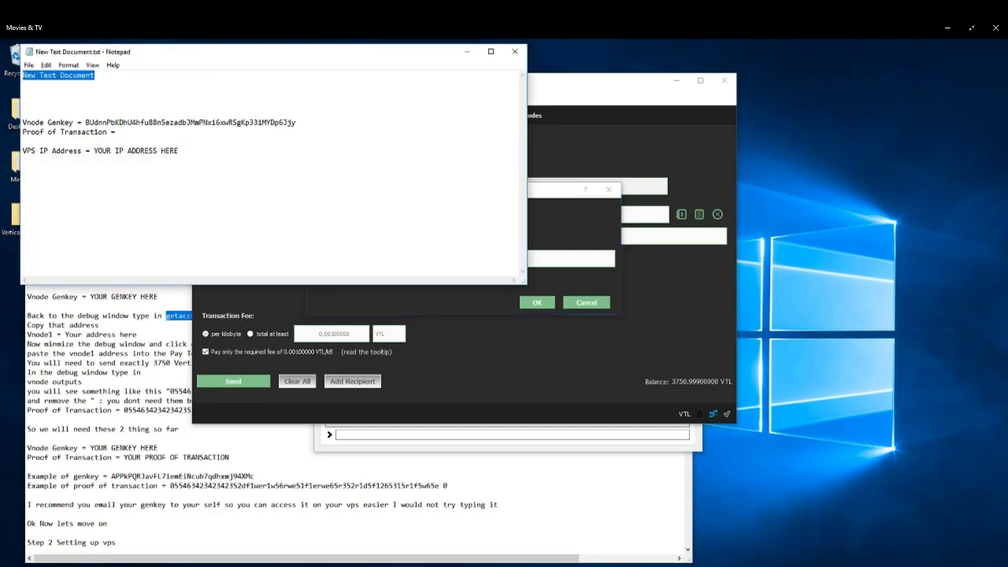
right_click(46, 77)
left_click(80, 111)
left_click(559, 199)
right_click(439, 263)
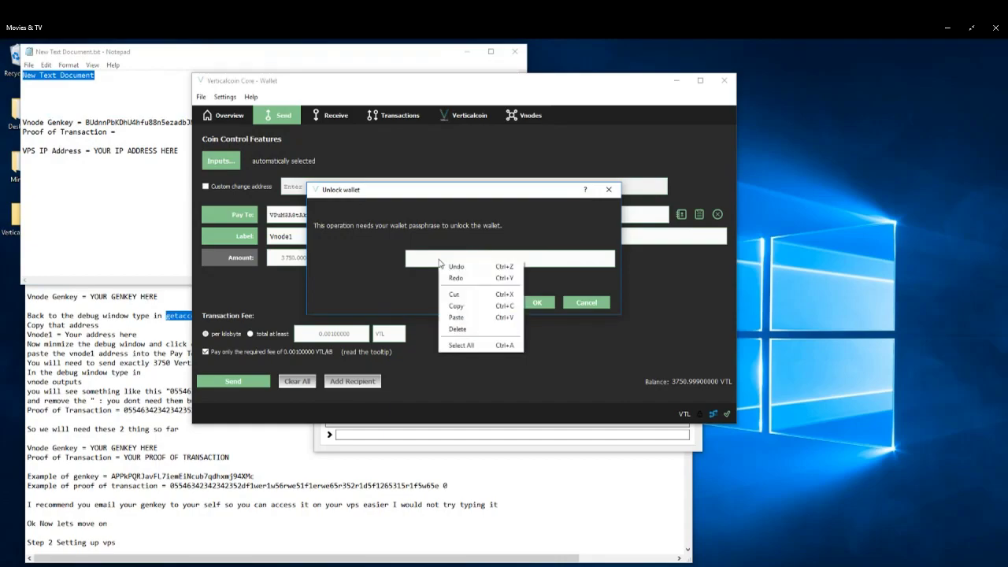
left_click(459, 318)
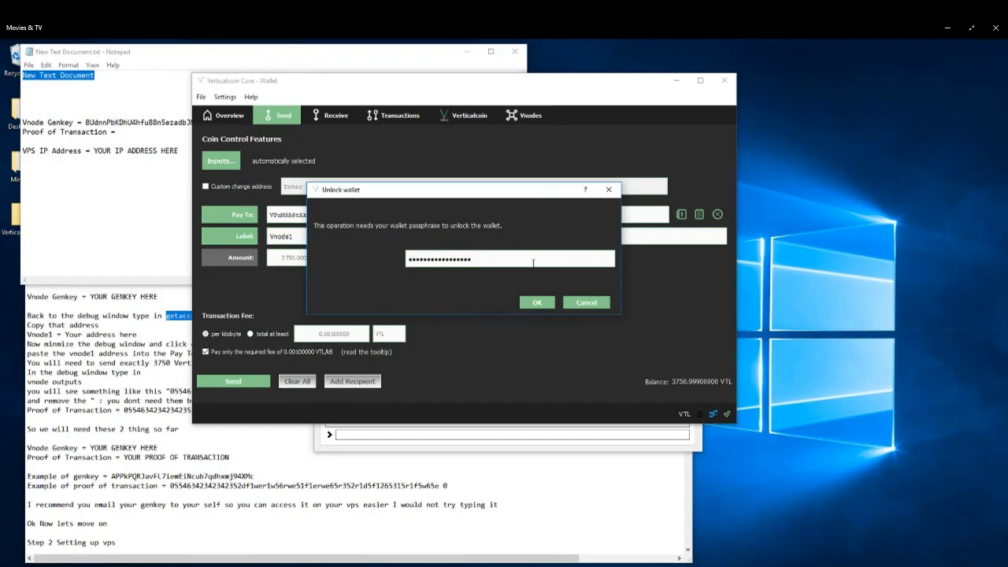
left_click(534, 304)
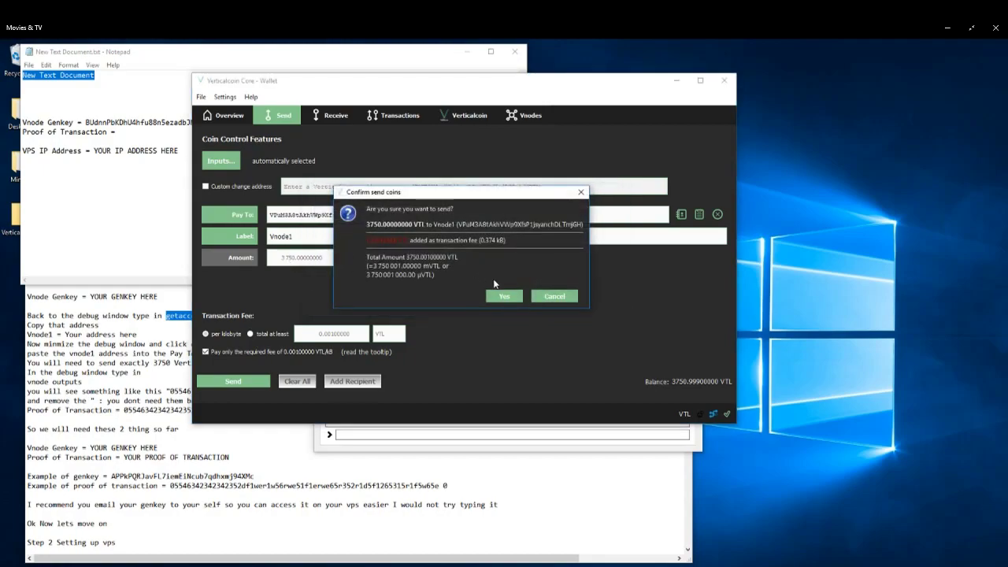
left_click(496, 297)
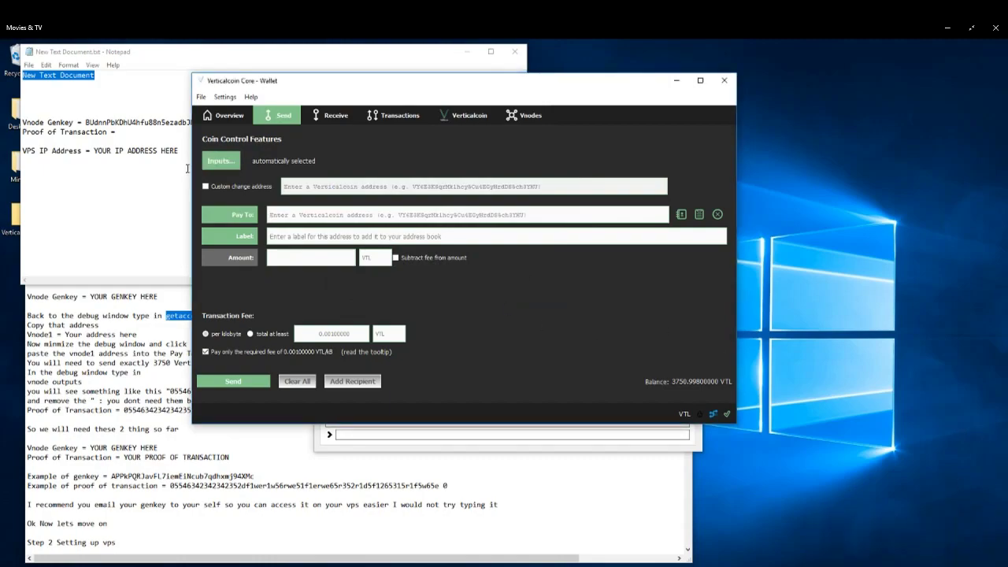
Check the transaction list and open the debug window.
left_click(406, 116)
mouse_move(207, 185)
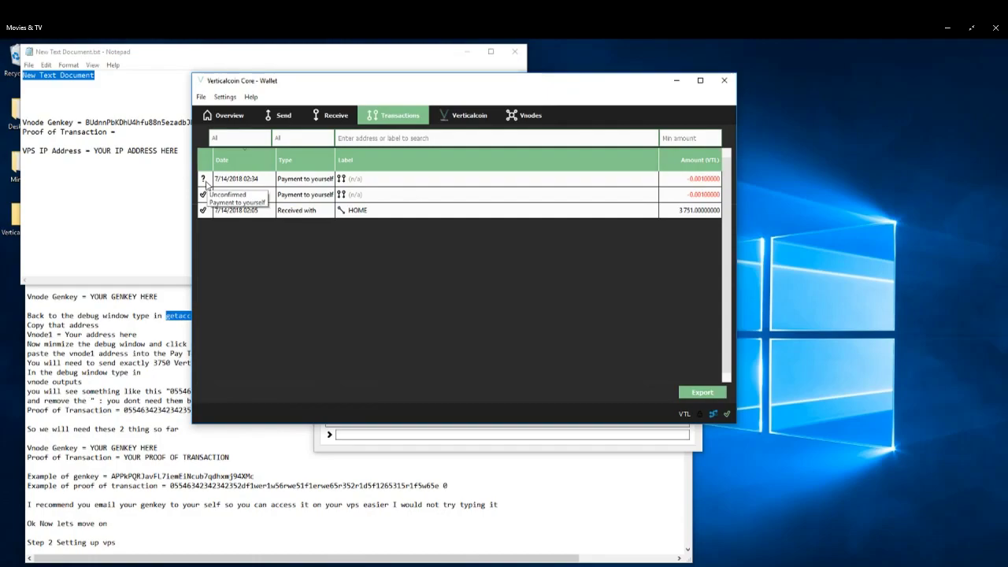
left_click(251, 98)
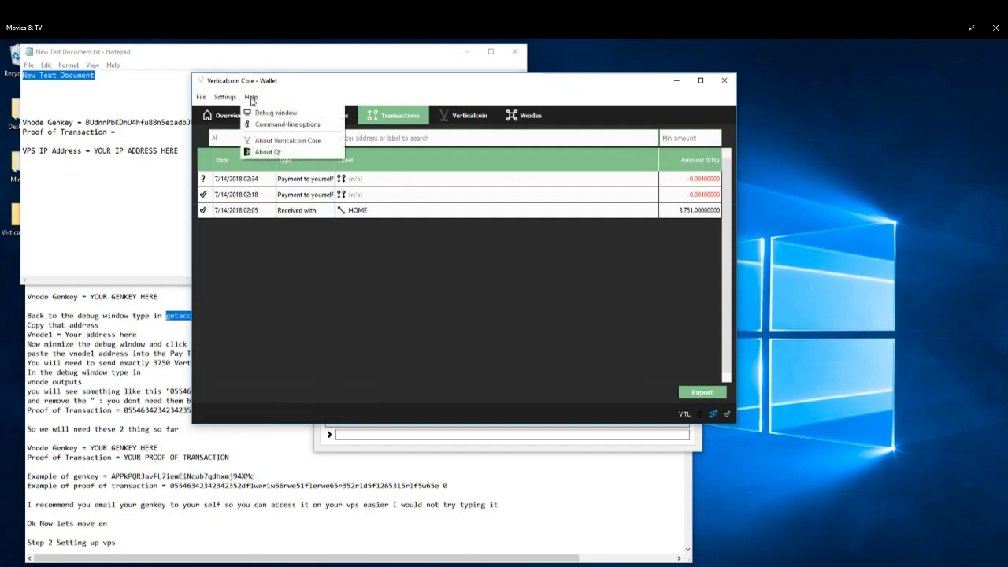
left_click(262, 113)
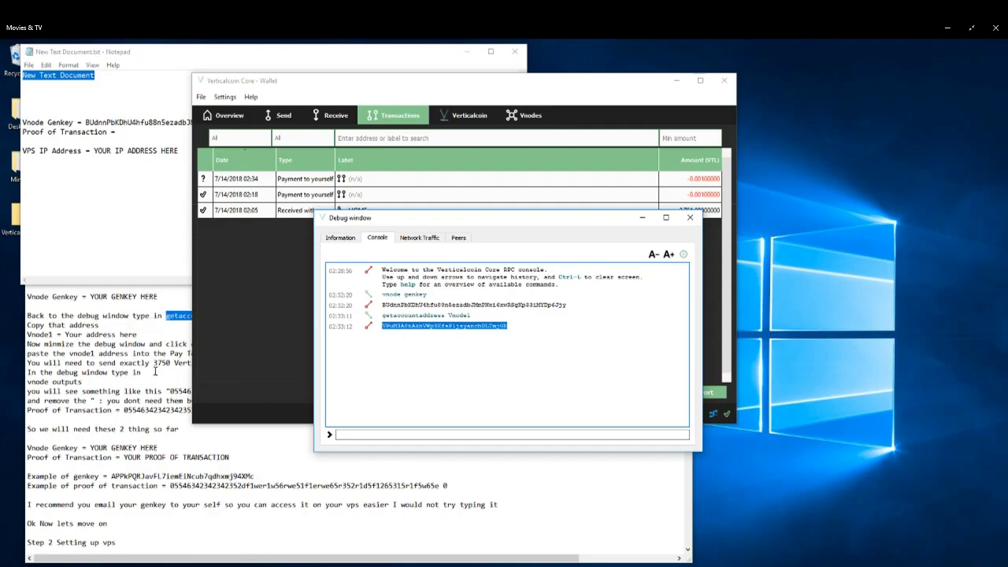
Read the setup guide for the next instruction after sending the collateral.
left_click(135, 410)
scroll(135, 411, "down", 2)
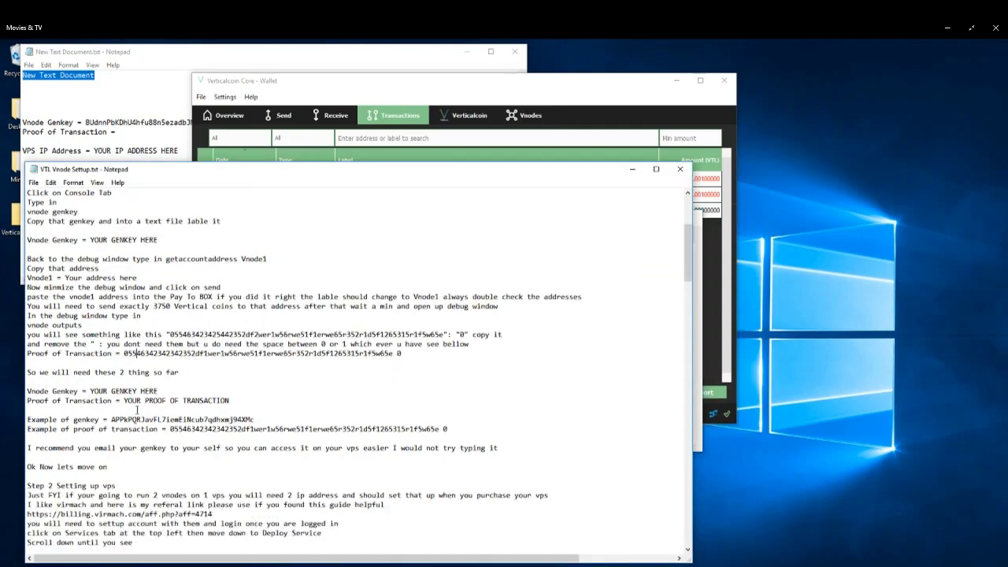
scroll(137, 409, "down", 3)
scroll(137, 410, "up", 6)
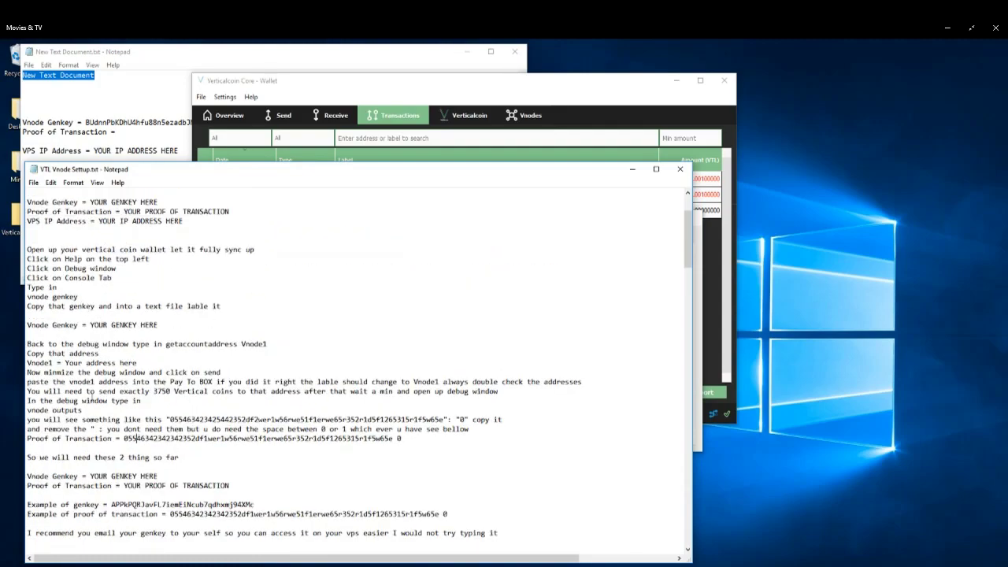
Reopen the debug console and run the vnode outputs command.
left_click(539, 86)
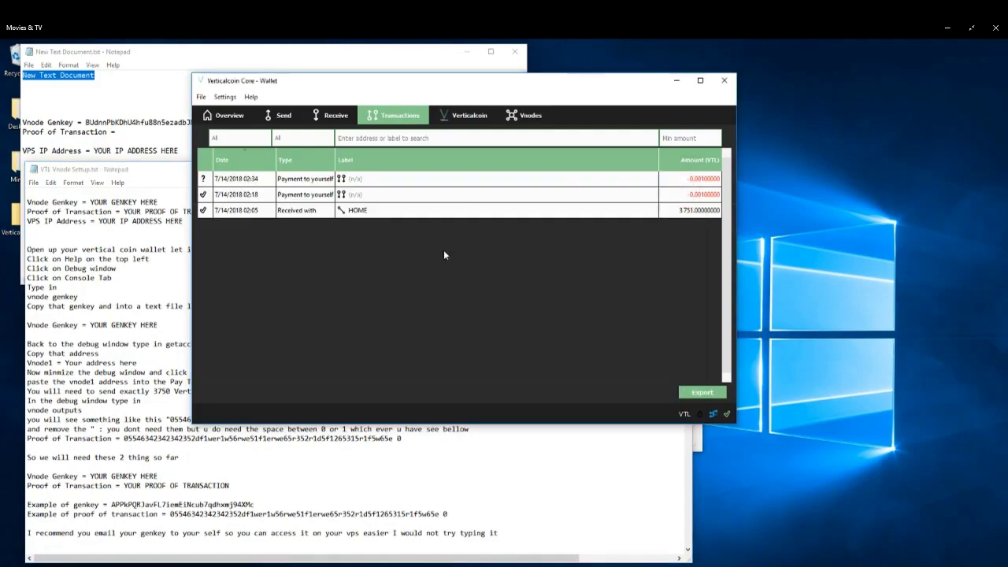
left_click(251, 96)
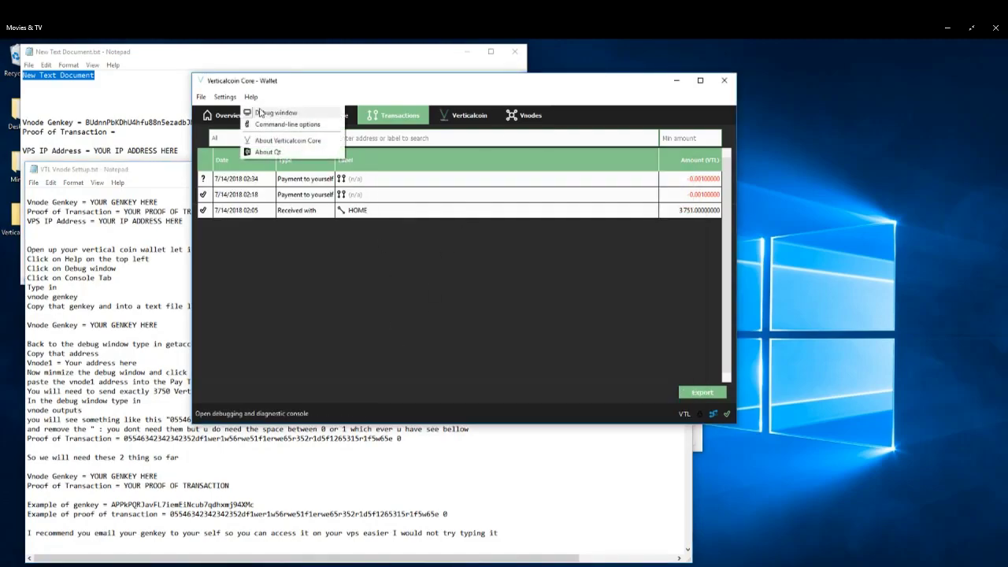
left_click(263, 111)
left_click(419, 433)
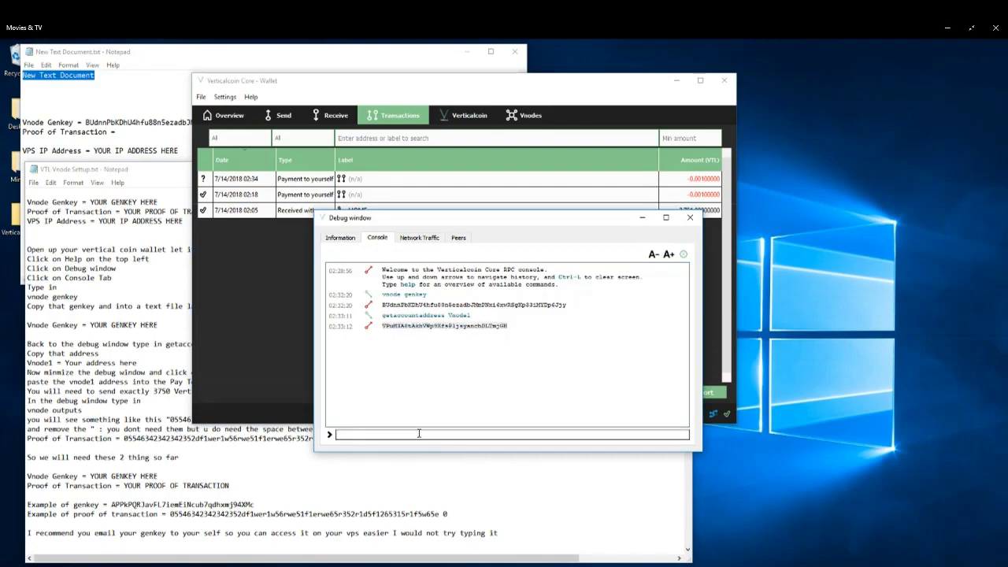
type("vno")
type("e outputs")
key("Return")
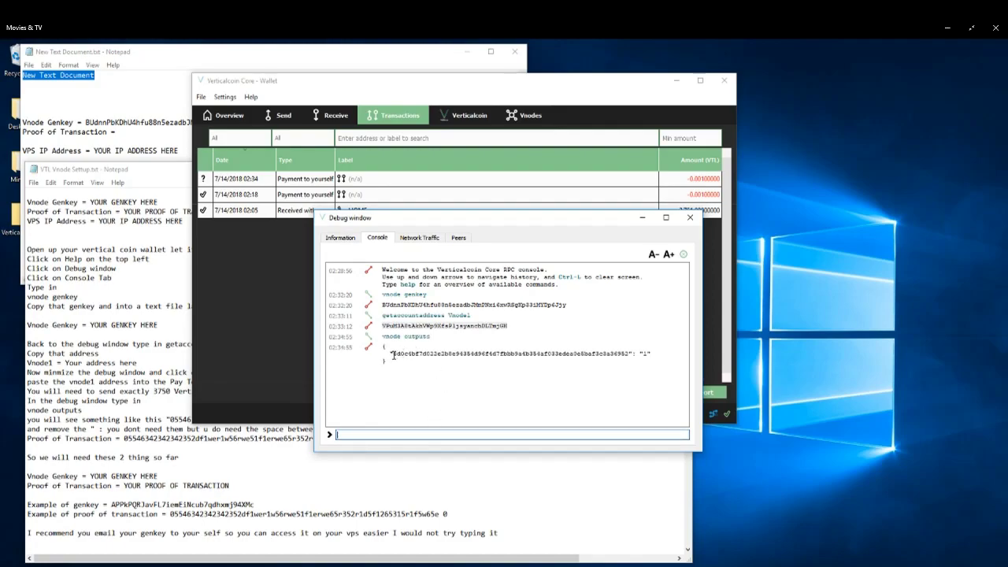
Copy the vnode outputs transaction line and paste it after Proof of Transaction in the notes file.
left_click_drag(390, 355, 650, 354)
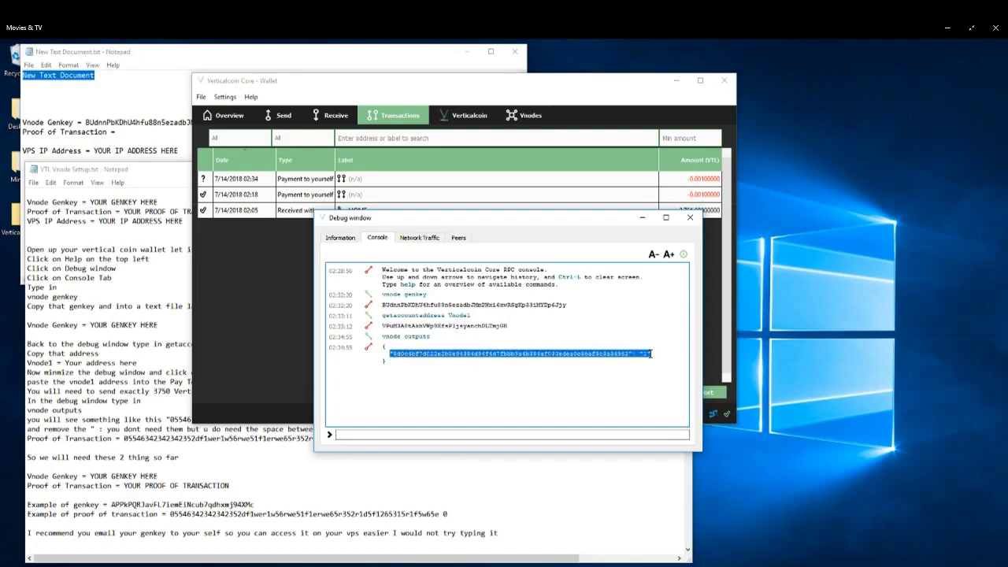
right_click(650, 354)
left_click(673, 359)
left_click(156, 104)
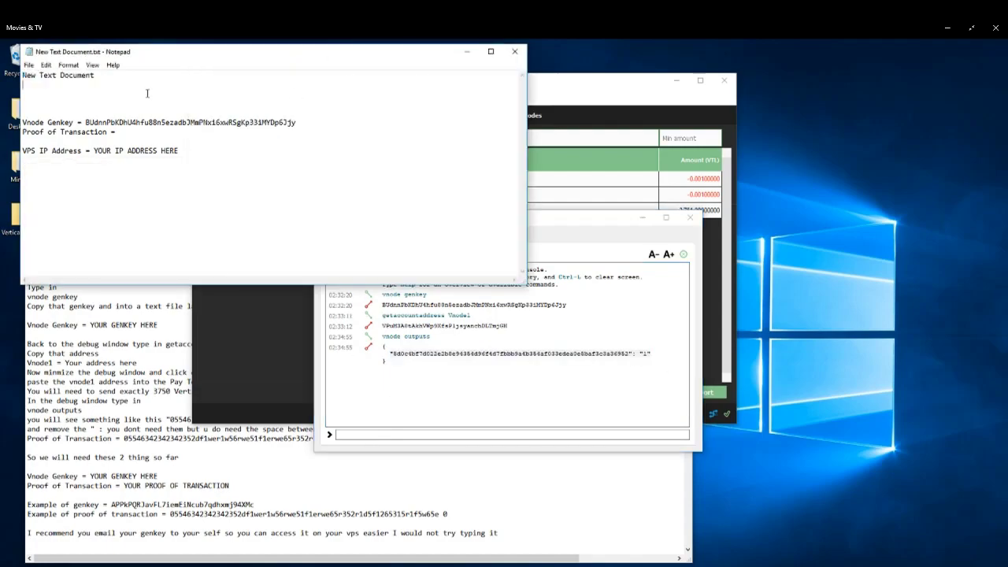
right_click(142, 134)
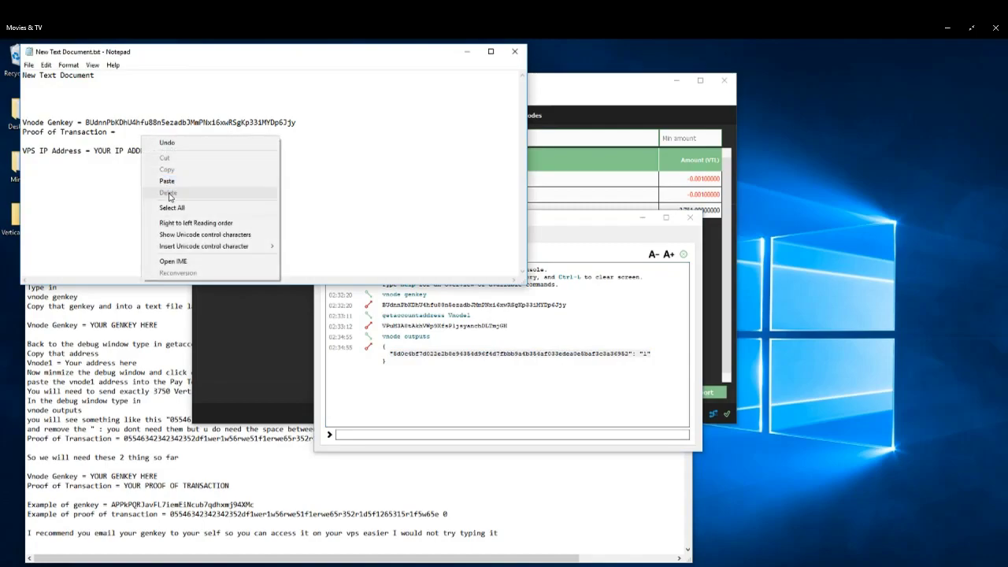
left_click(169, 182)
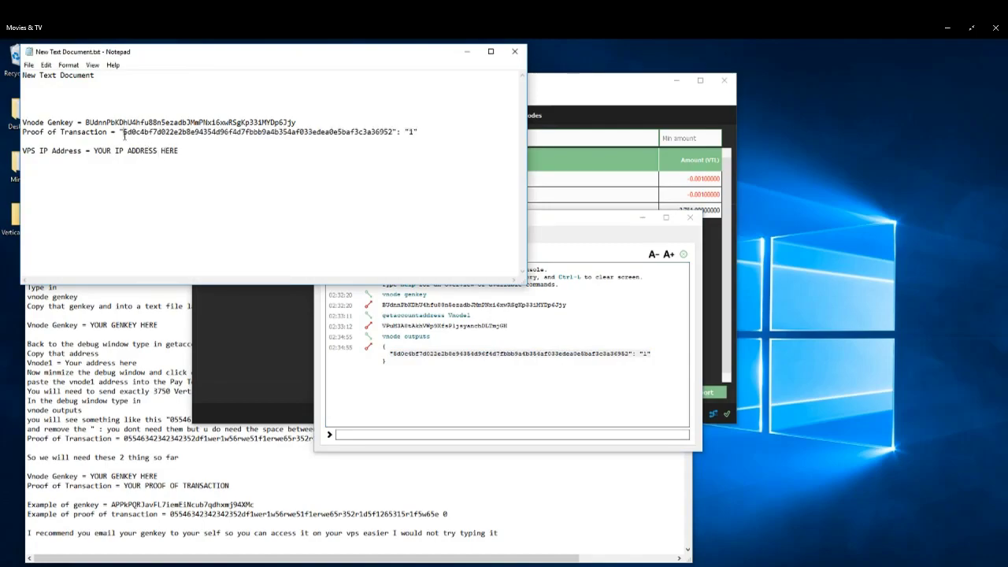
Remove the quotes and colon from the proof of transaction, keeping a space before the output index.
key("BackSpace")
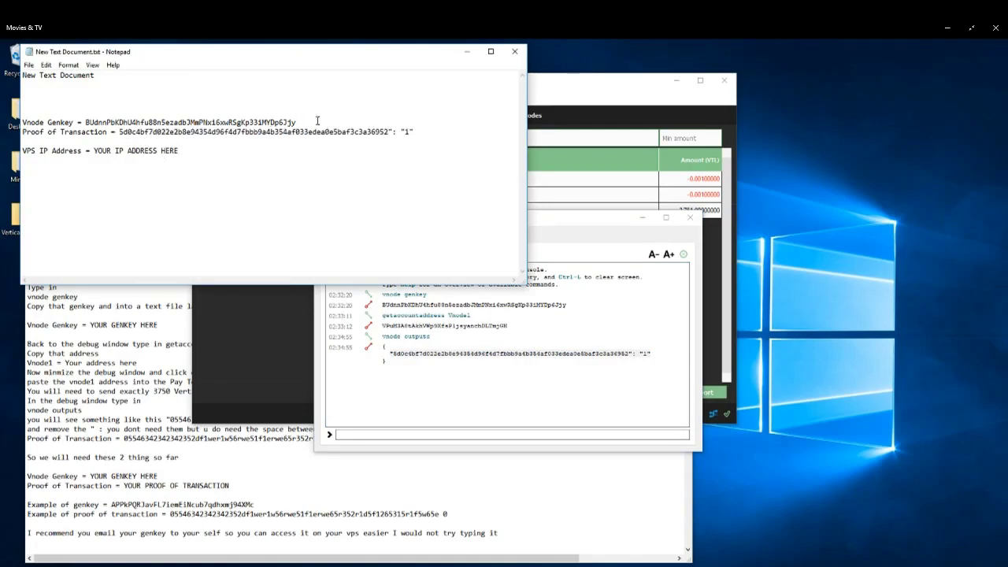
left_click_drag(405, 132, 389, 135)
left_click(400, 134)
key("BackSpace")
left_click_drag(400, 134, 388, 135)
left_click_drag(390, 132, 119, 126)
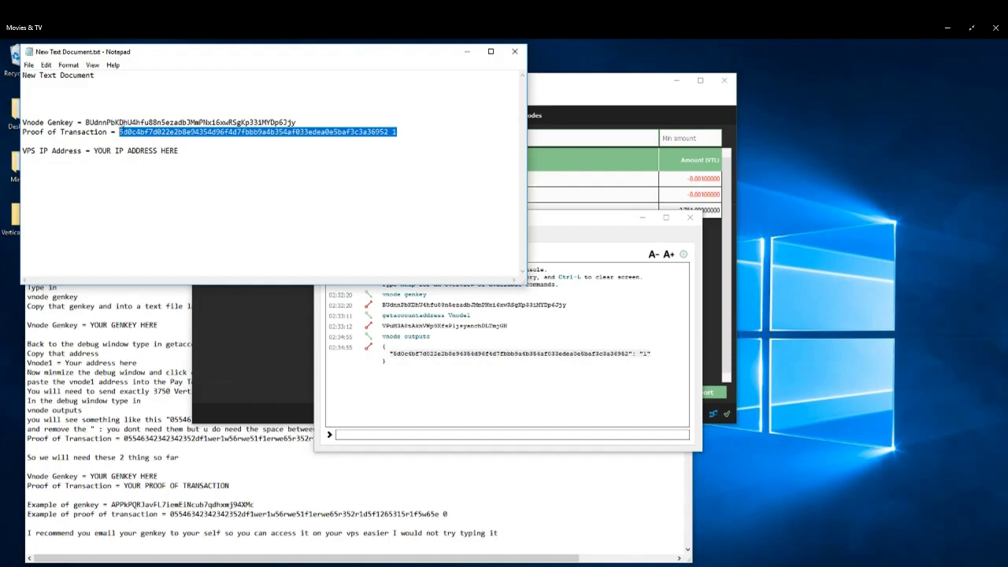
double_click(168, 124)
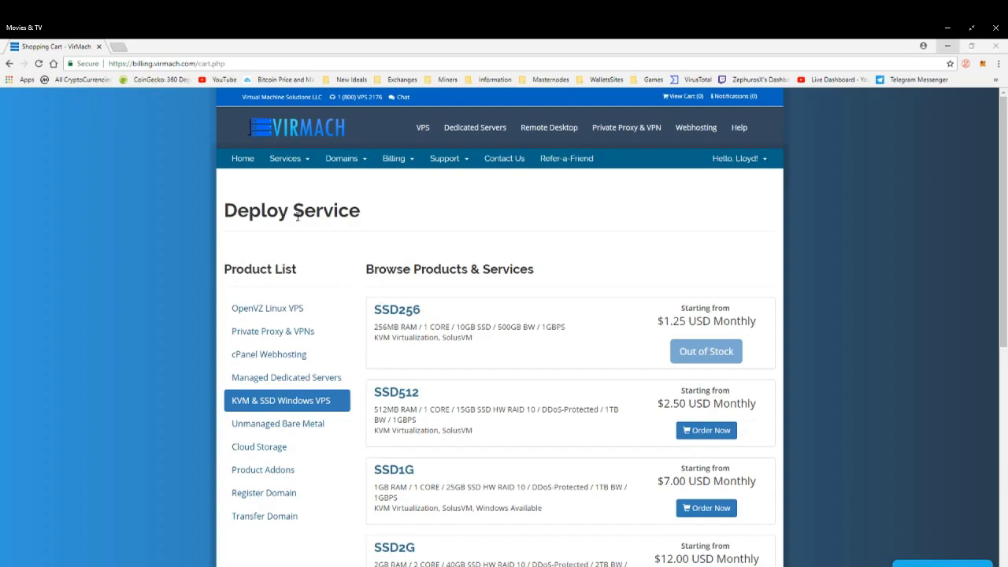
On the VirMach site, open Deploy Service and order the SSD2G VPS plan.
left_click(303, 163)
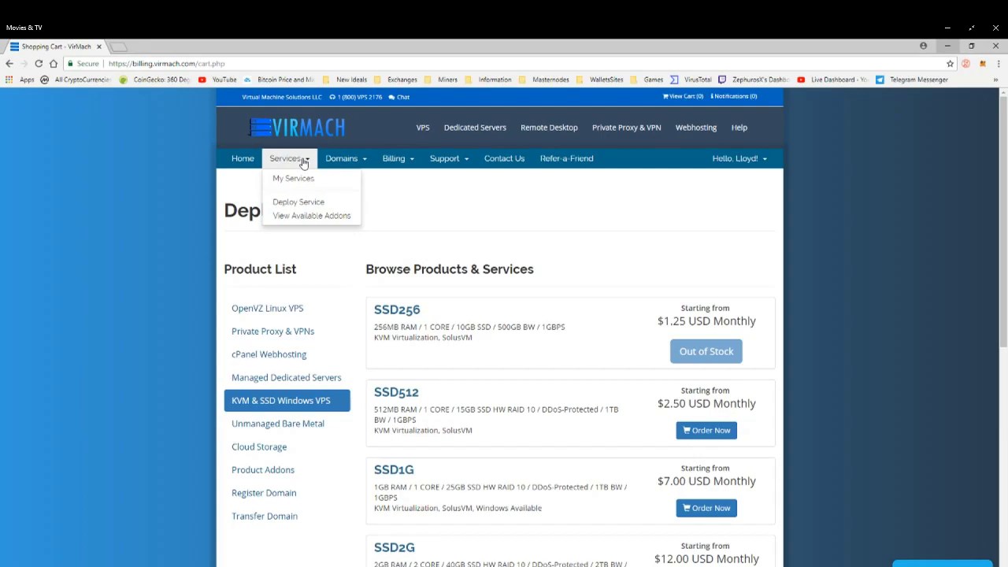
left_click(296, 203)
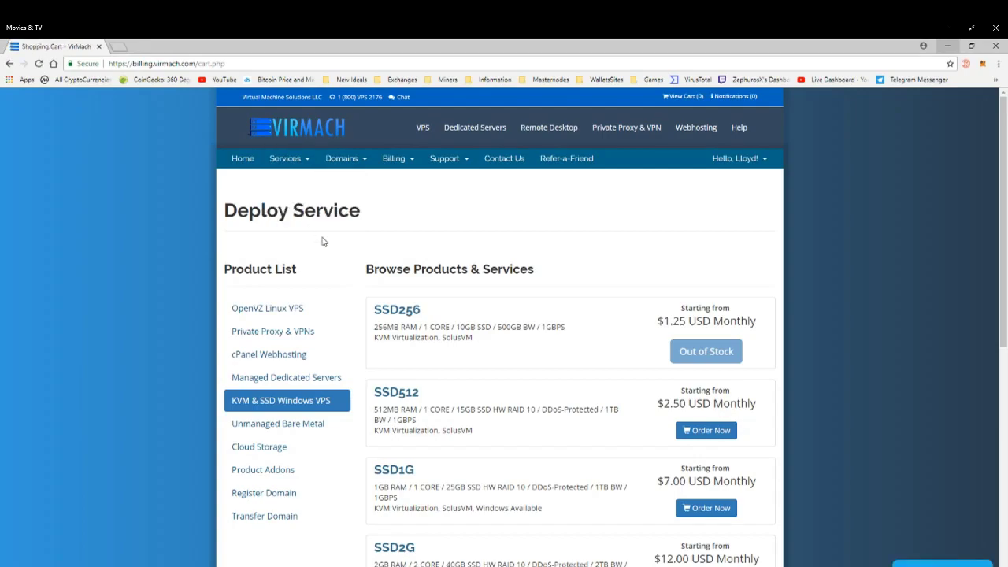
scroll(322, 241, "down", 2)
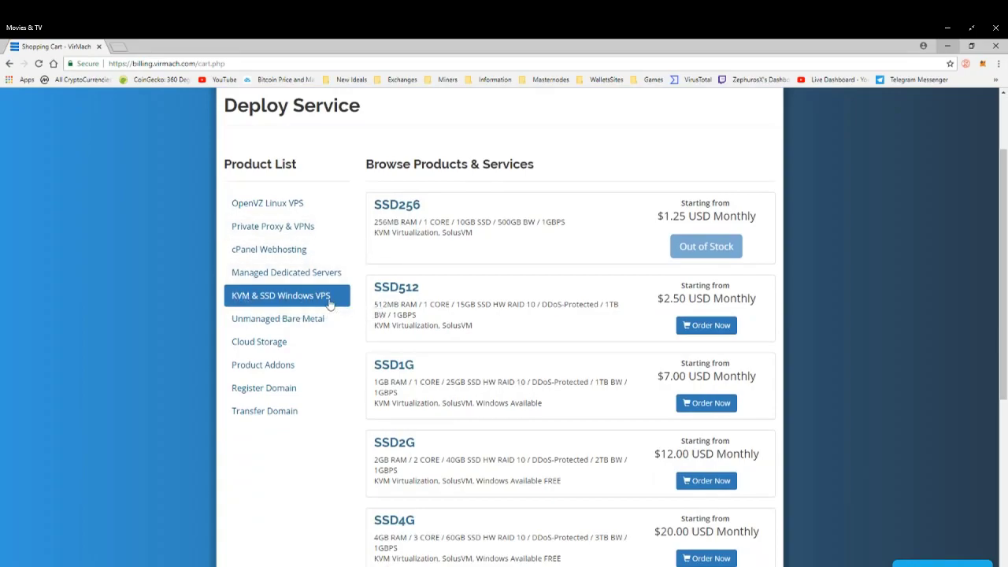
scroll(355, 311, "down", 2)
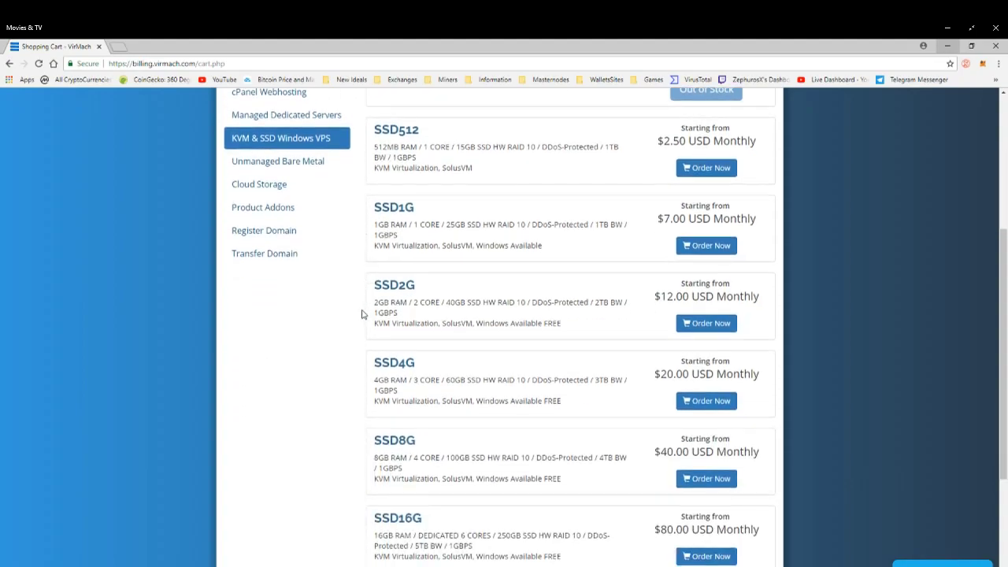
double_click(419, 303)
left_click_drag(373, 303, 385, 303)
left_click(708, 324)
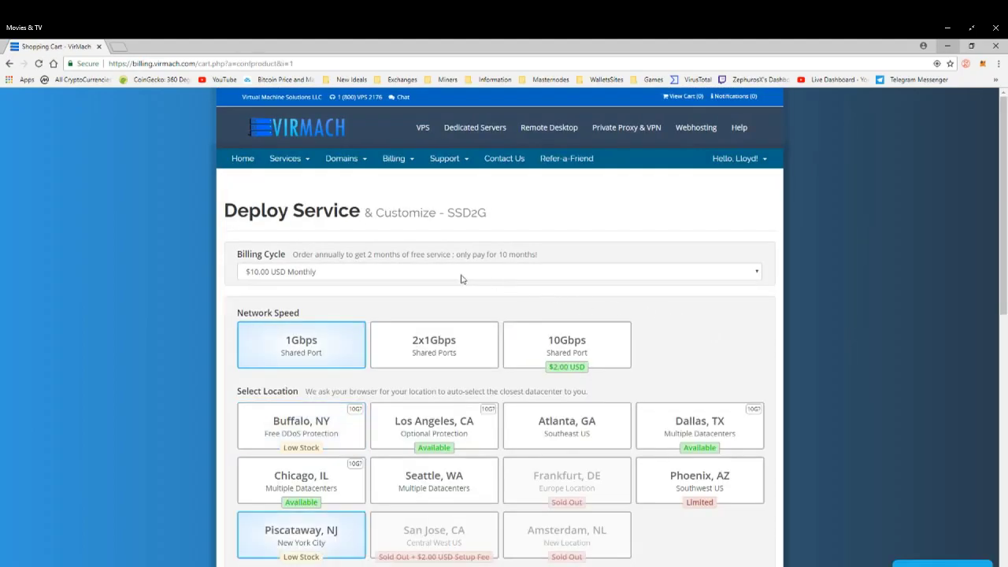
Keep the $10.00 USD Monthly billing cycle and select the Buffalo, NY location.
scroll(368, 291, "down", 1)
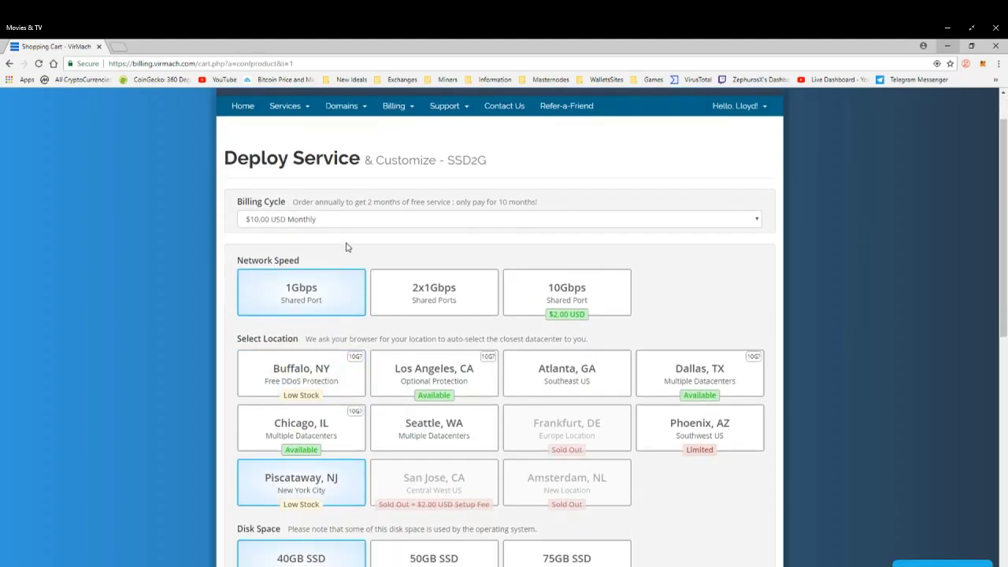
left_click(406, 220)
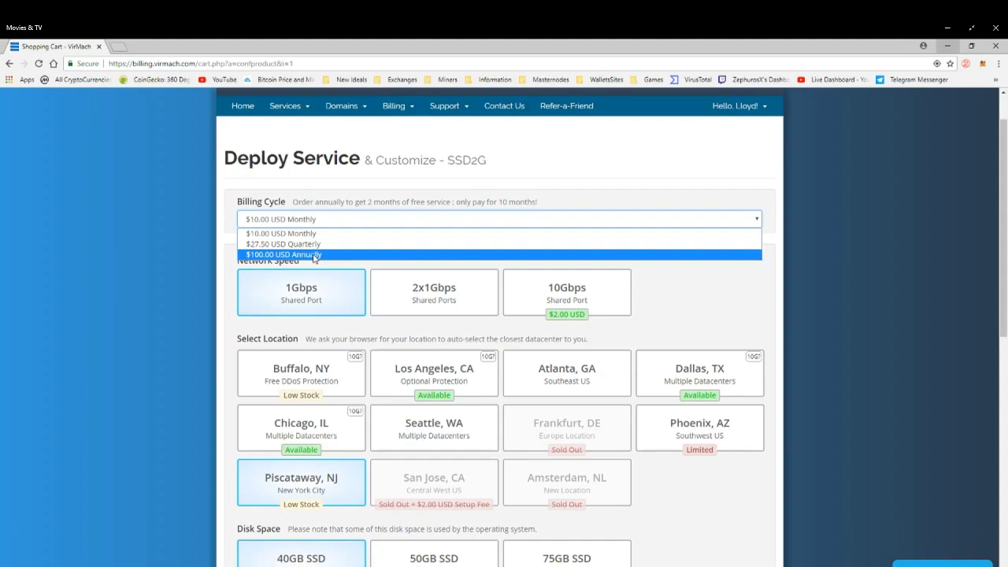
left_click(326, 220)
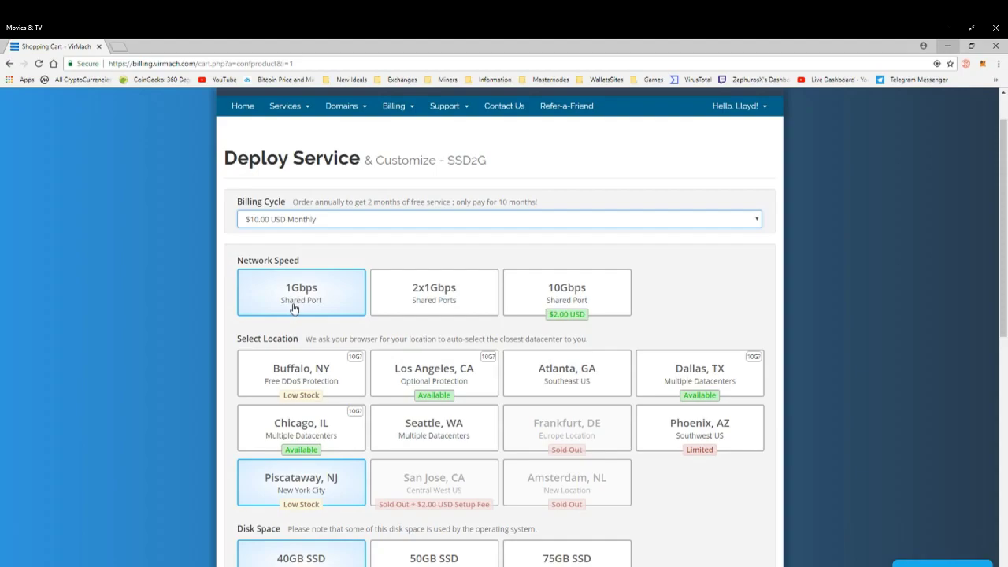
left_click(304, 370)
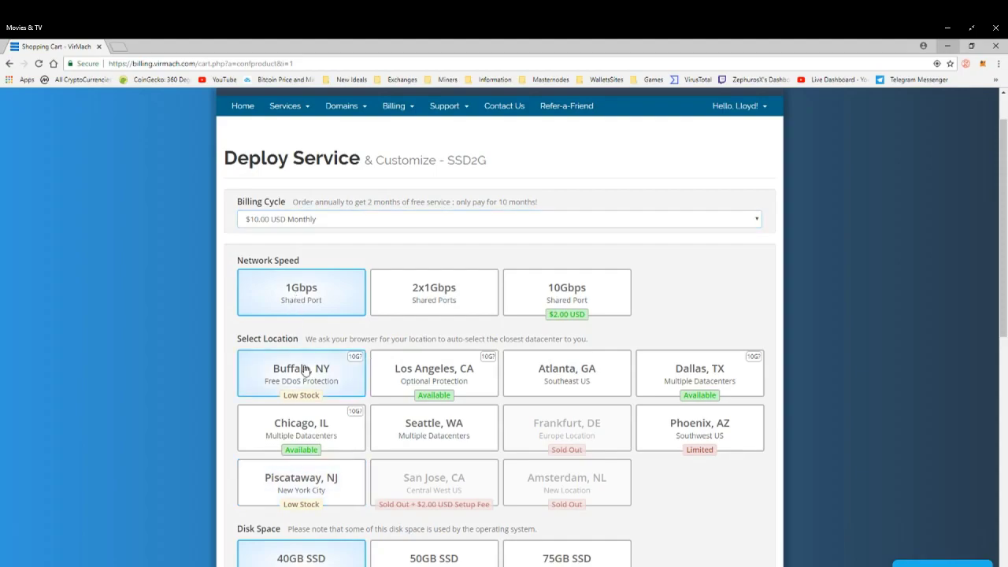
Review the disk space, operating system and premium options on the order form.
scroll(305, 368, "down", 2)
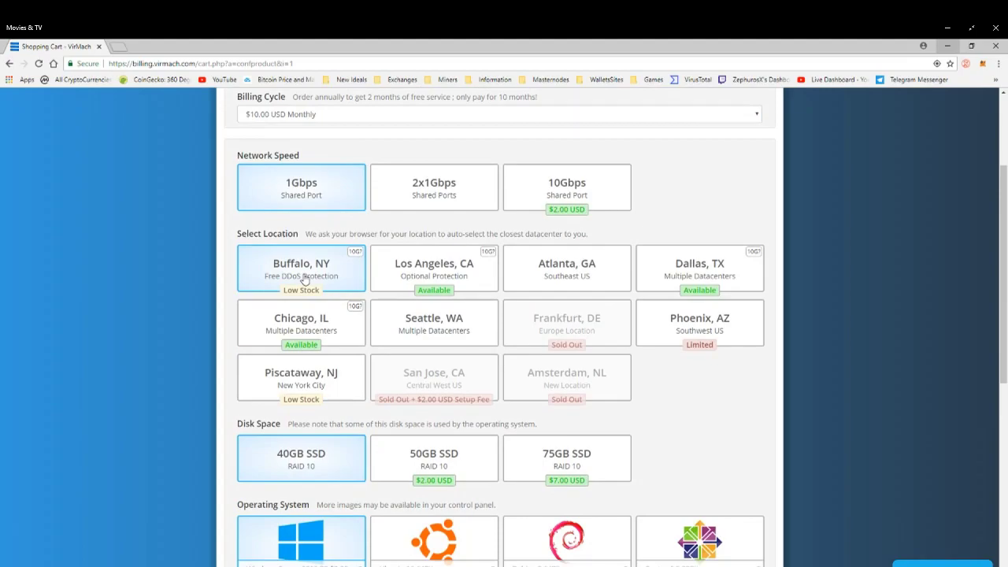
scroll(320, 284, "down", 1)
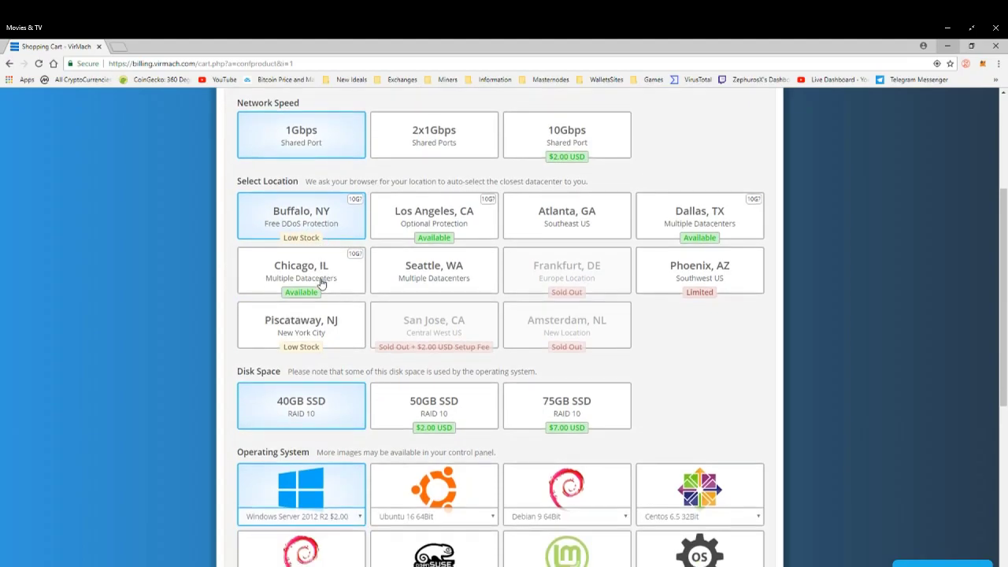
scroll(321, 284, "down", 2)
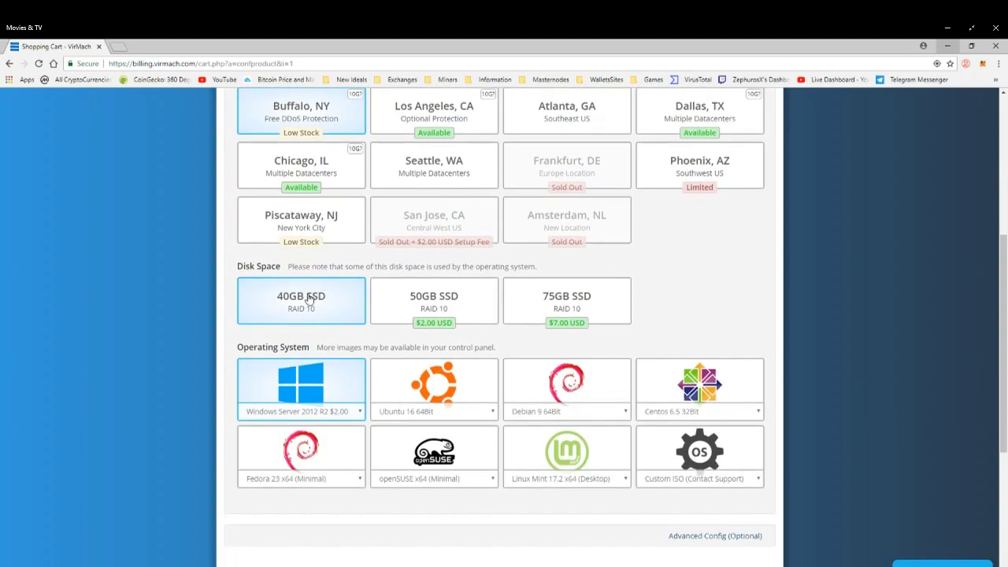
left_click(359, 412)
left_click(360, 412)
scroll(335, 393, "down", 2)
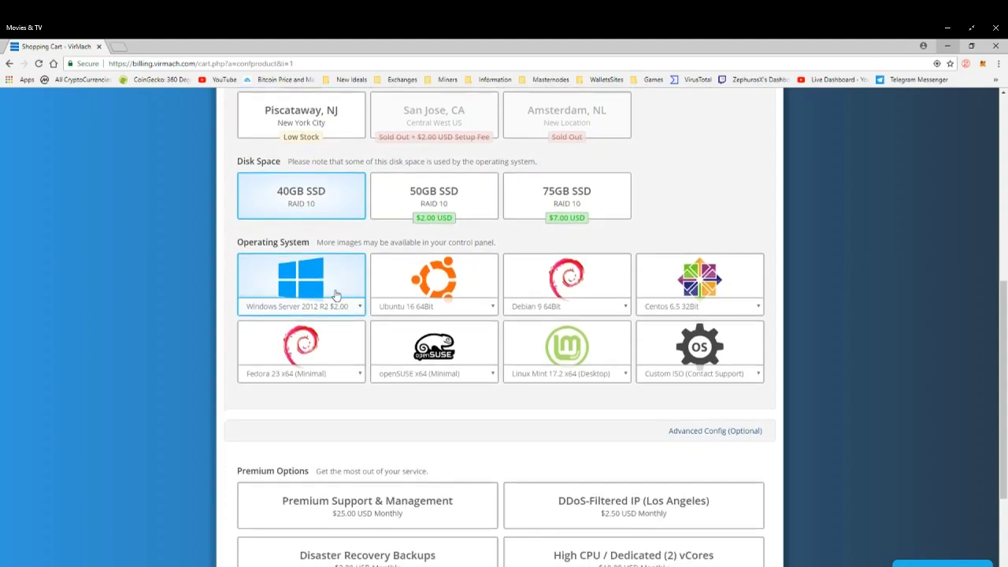
scroll(335, 294, "up", 3)
scroll(248, 191, "up", 3)
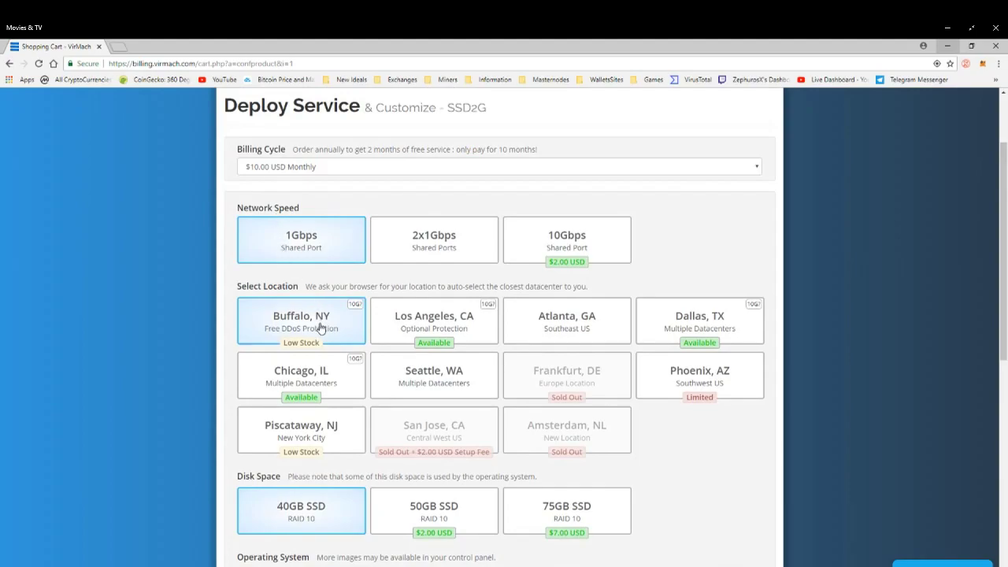
scroll(300, 331, "down", 4)
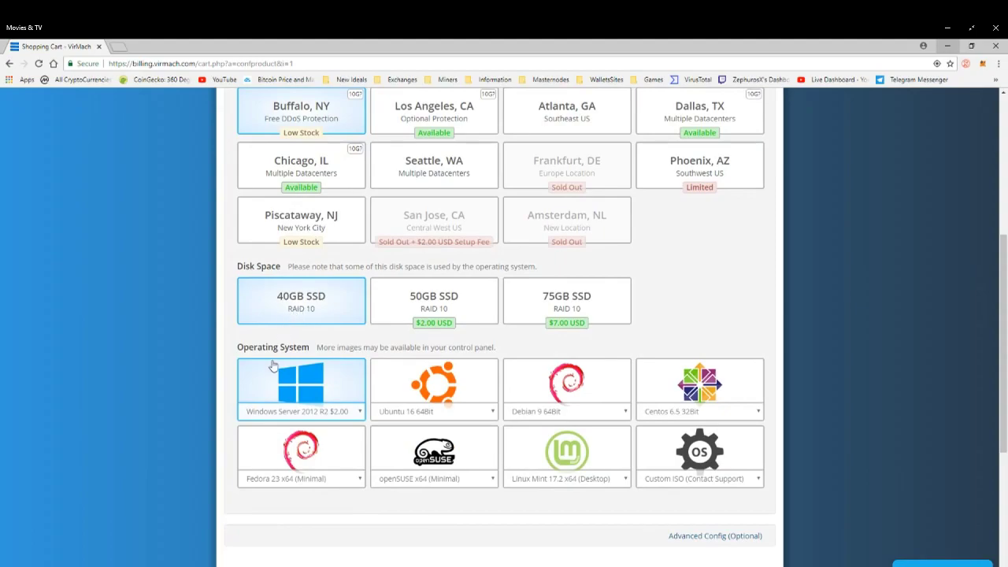
scroll(272, 386, "down", 2)
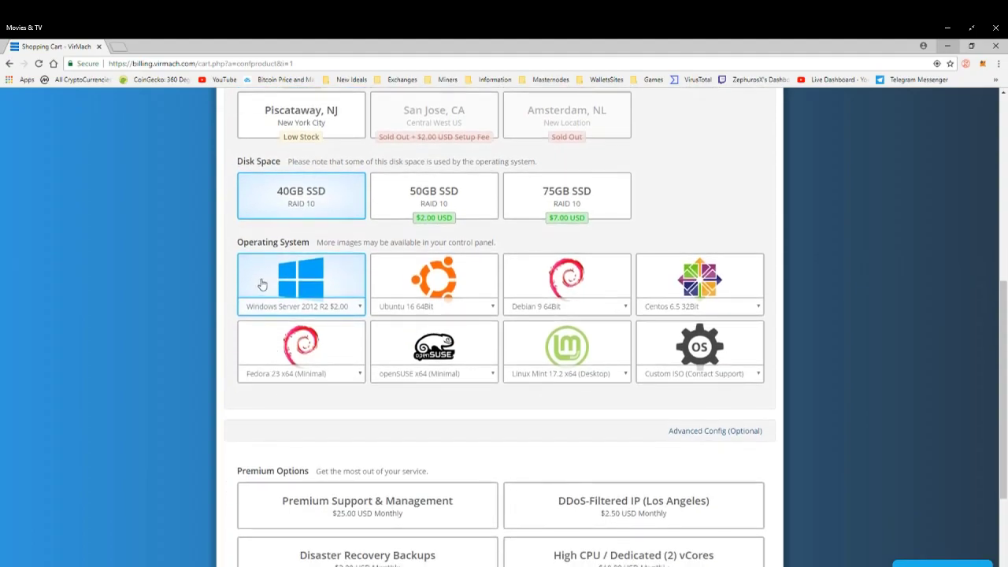
scroll(494, 417, "down", 1)
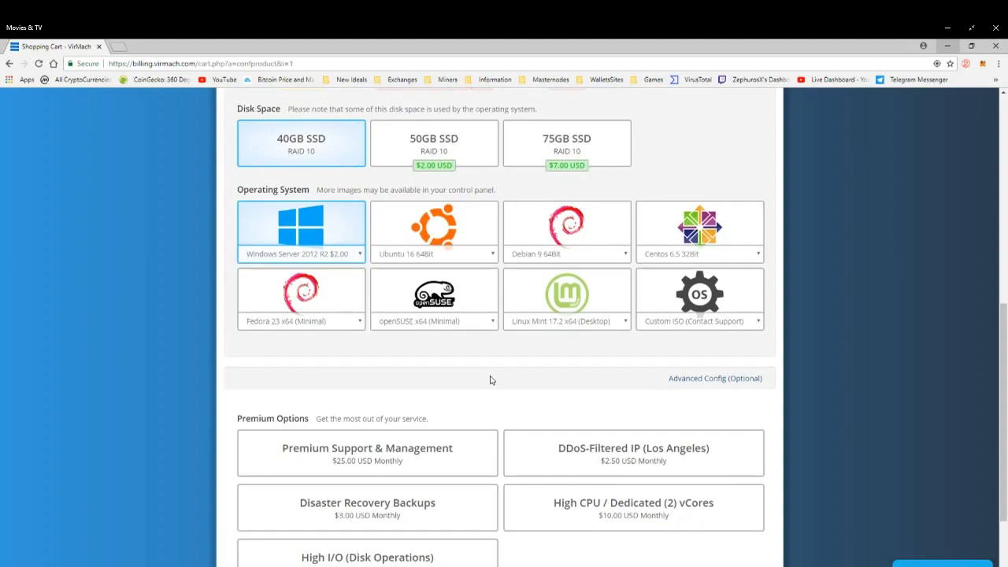
scroll(490, 380, "down", 2)
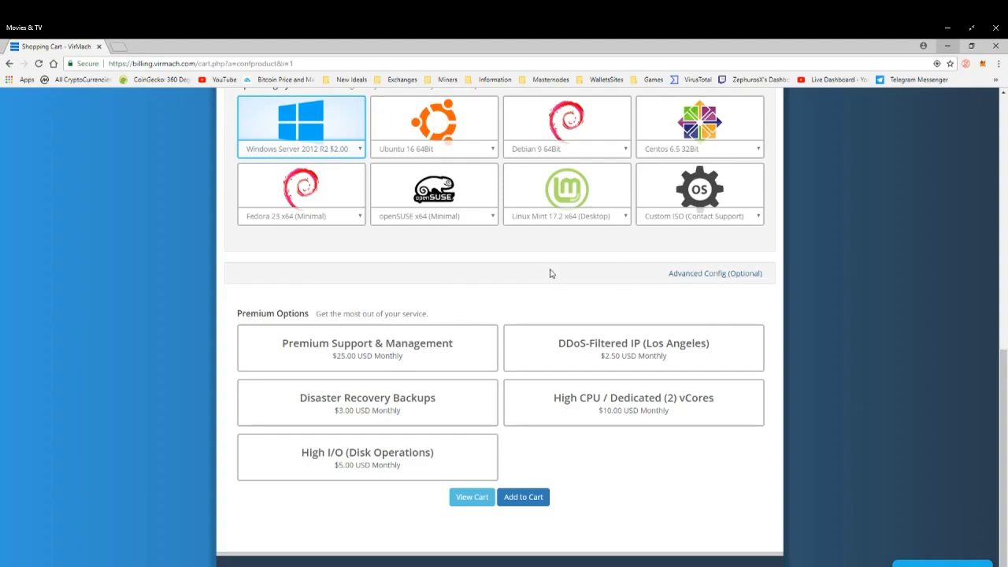
scroll(495, 296, "down", 1)
scroll(495, 297, "down", 1)
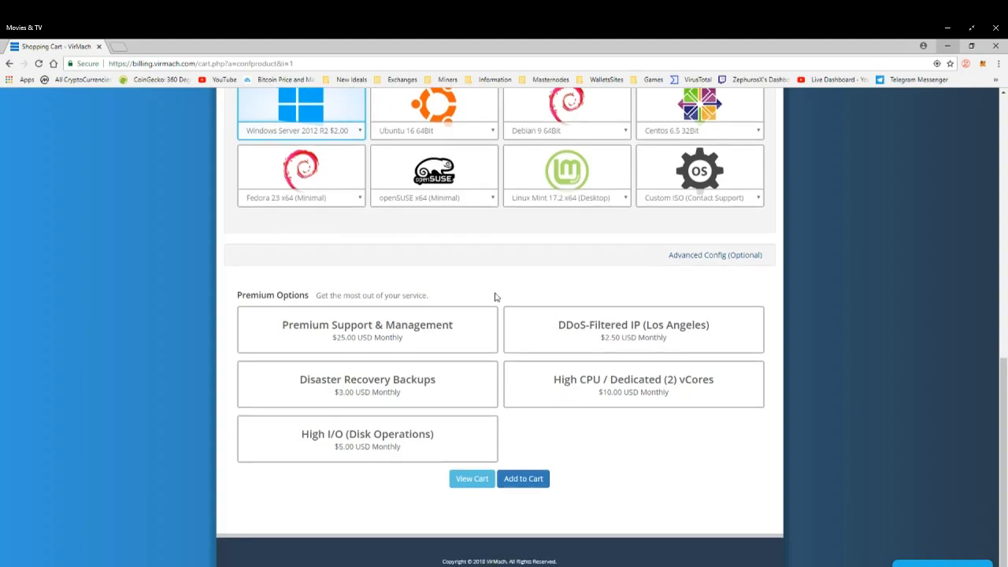
mouse_move(505, 351)
scroll(479, 354, "up", 2)
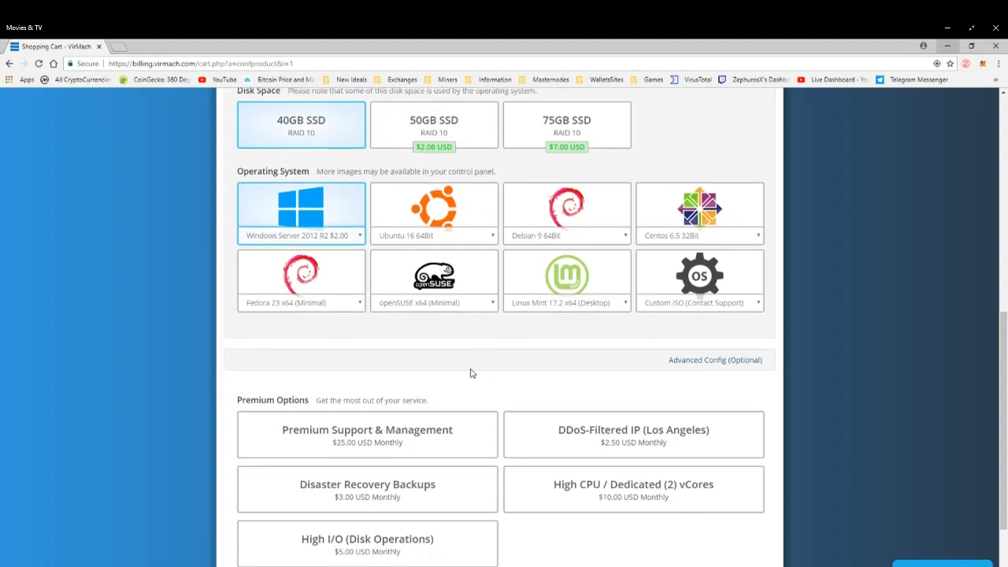
scroll(427, 367, "up", 7)
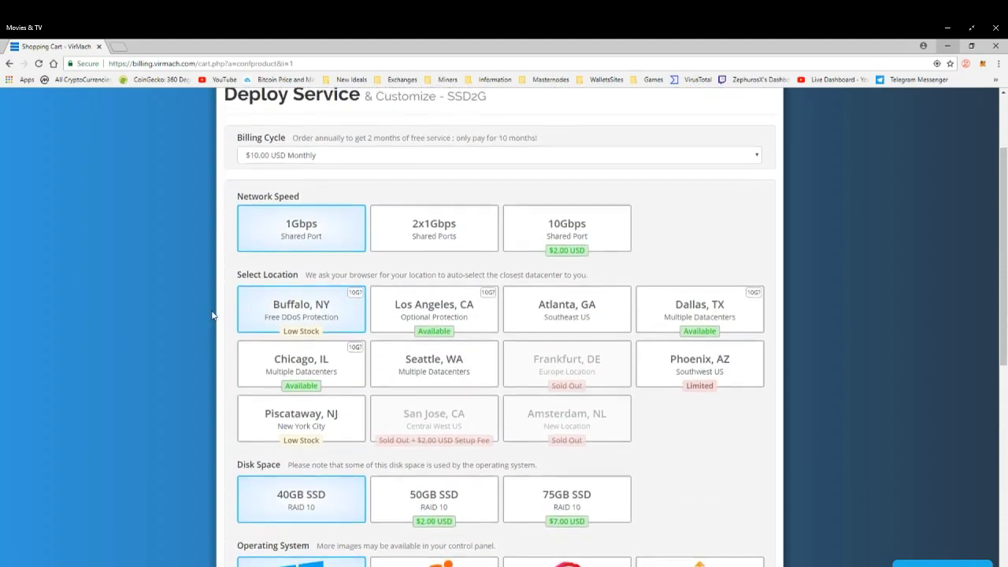
scroll(212, 315, "up", 2)
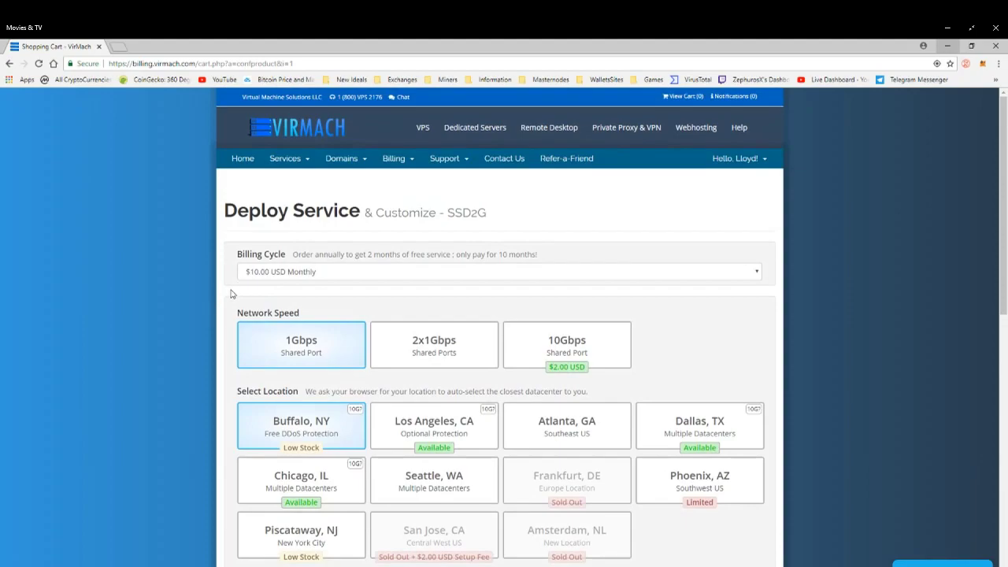
left_click(299, 166)
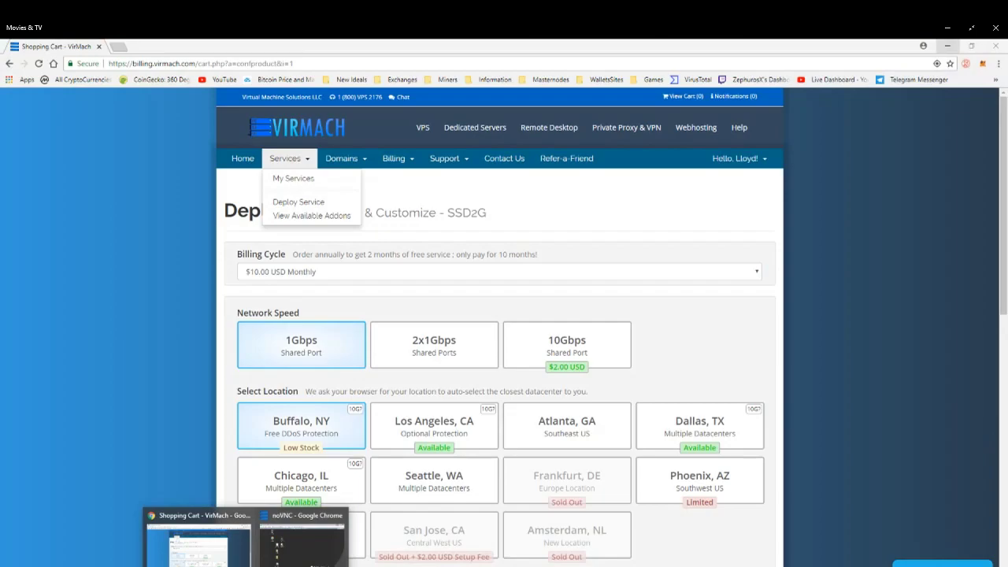
left_click(170, 326)
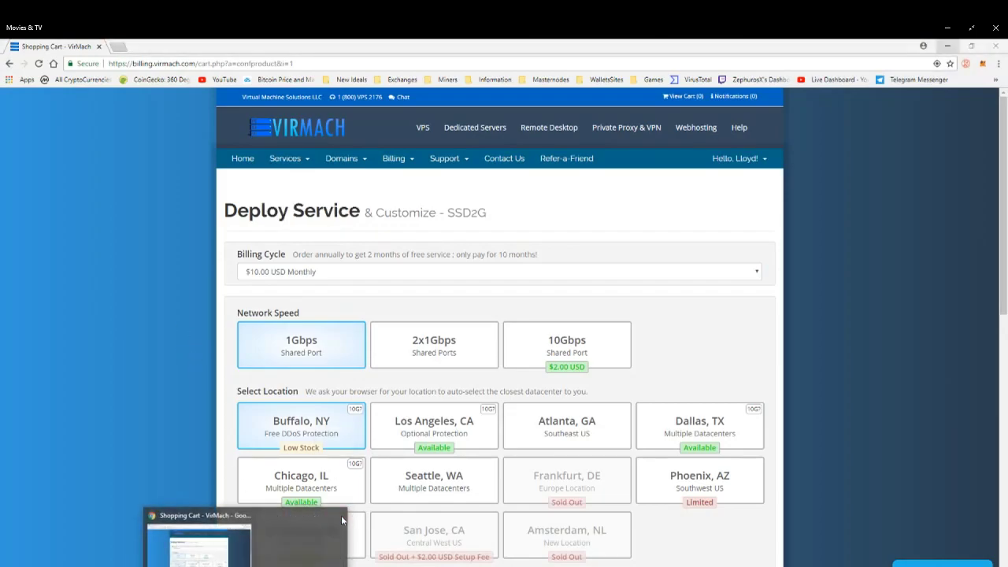
Open My Services and go to the management page of the ClulessEarnest-VM SSD2G product.
left_click(288, 160)
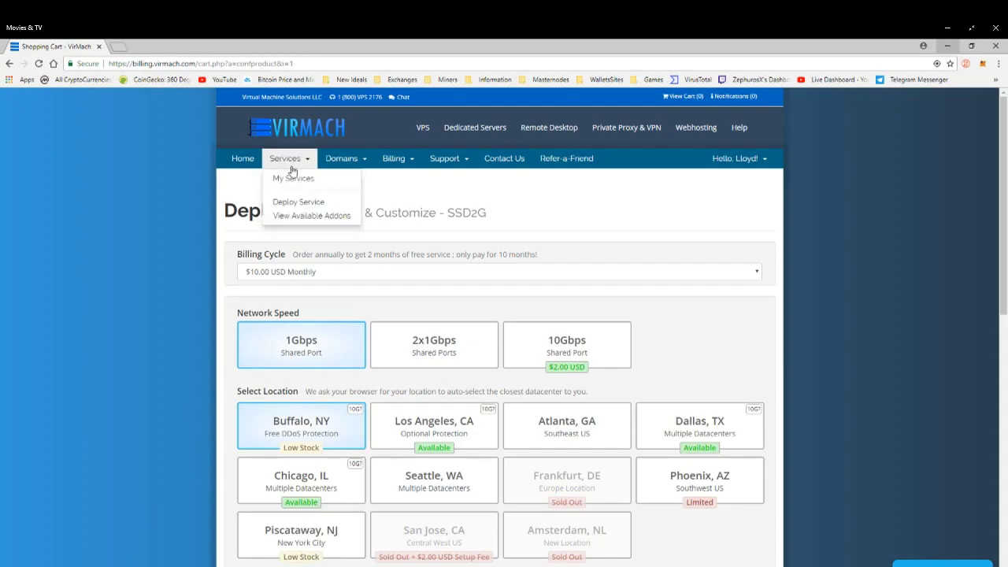
left_click(298, 182)
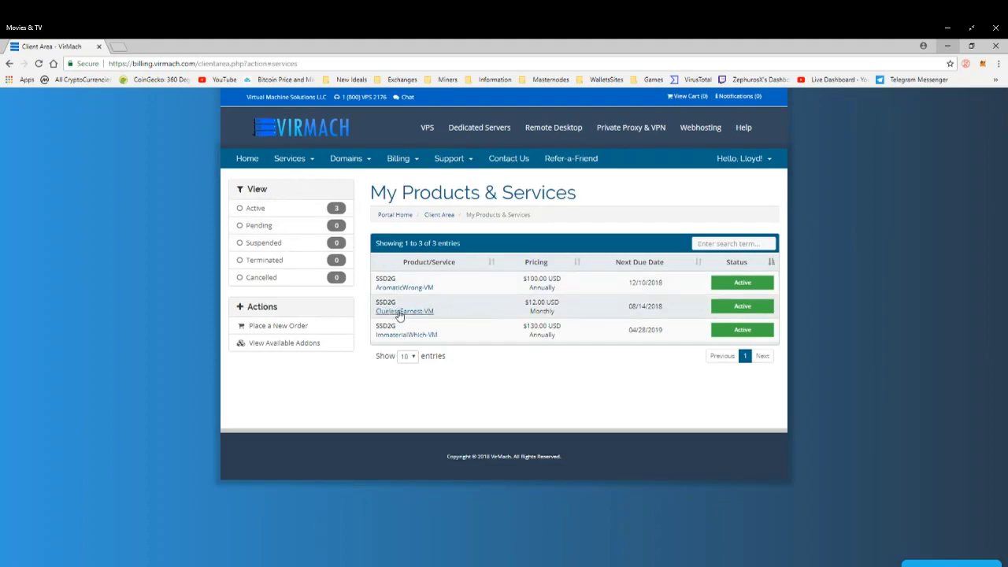
left_click(399, 314)
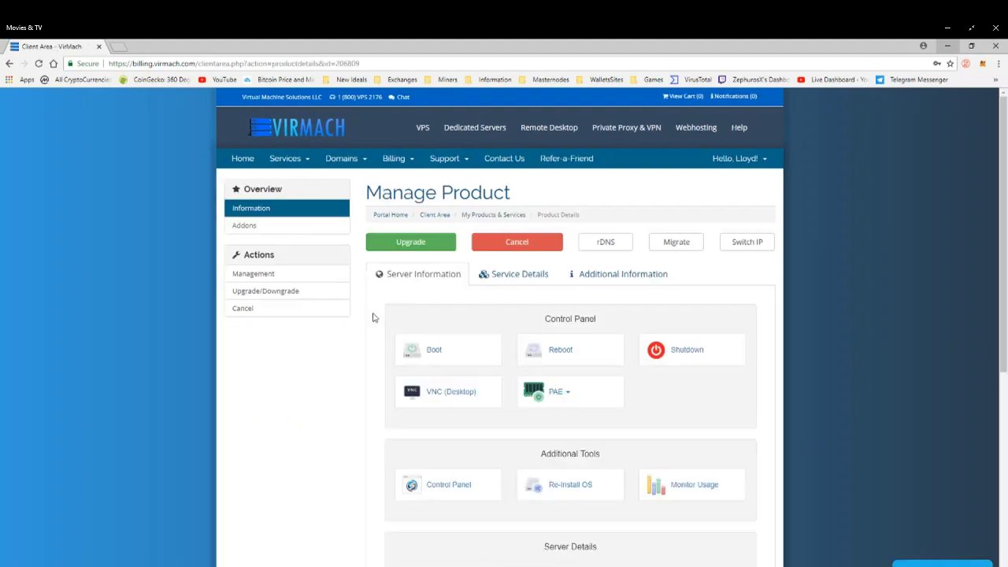
Copy the server's main IP address into the notes file after the "VPS IP Address =" label.
scroll(342, 329, "down", 2)
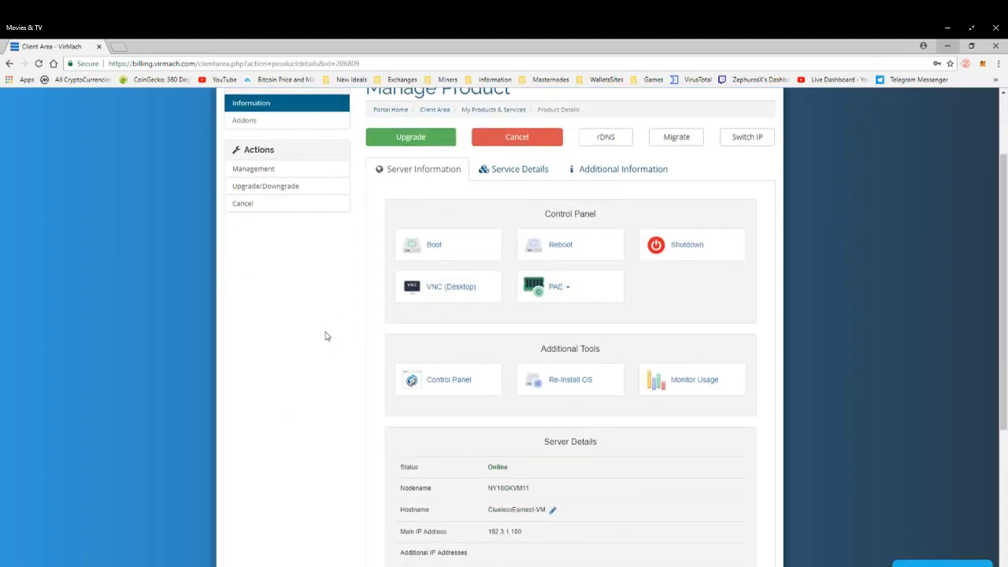
scroll(328, 332, "down", 2)
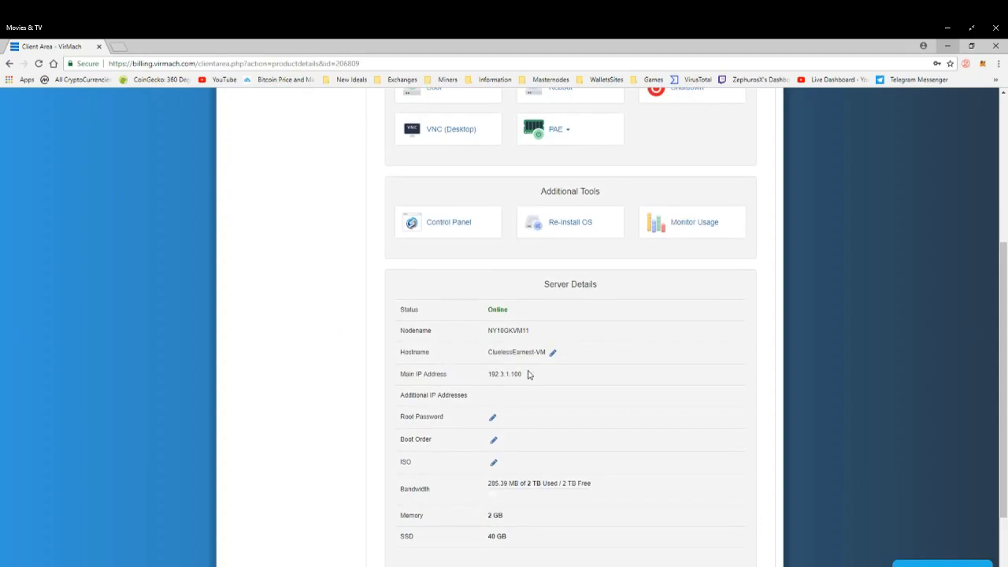
left_click_drag(529, 377, 486, 378)
right_click(502, 375)
left_click(525, 385)
left_click(321, 518)
left_click_drag(548, 270, 601, 269)
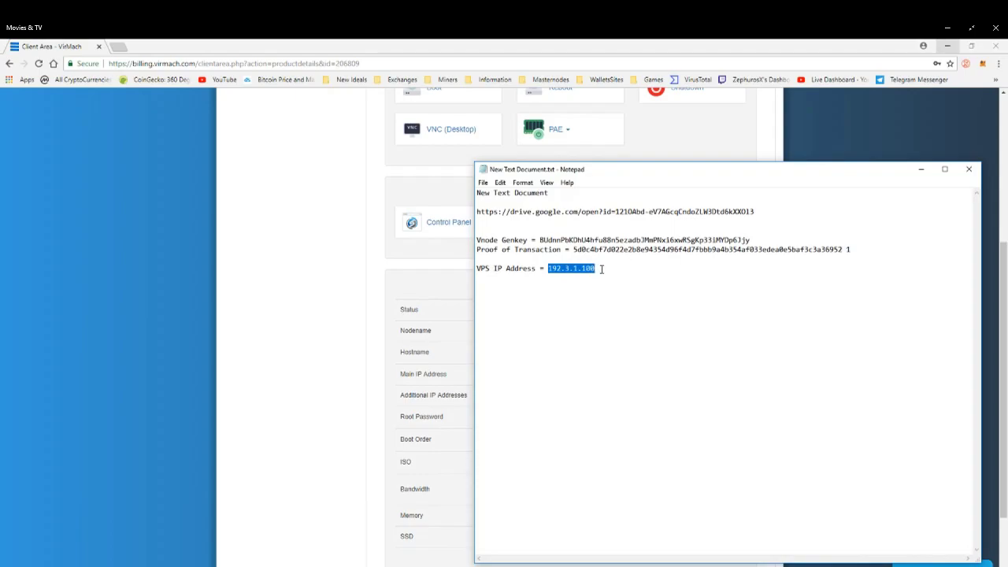
Open the VNC (Desktop) console of the VPS and reposition its window.
left_click(371, 232)
scroll(373, 307, "up", 1)
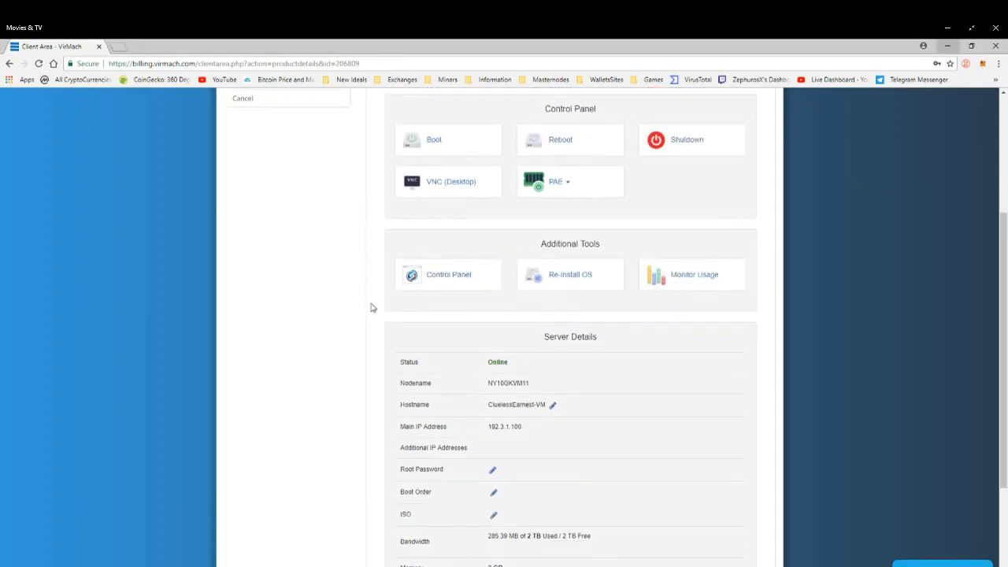
scroll(372, 307, "up", 2)
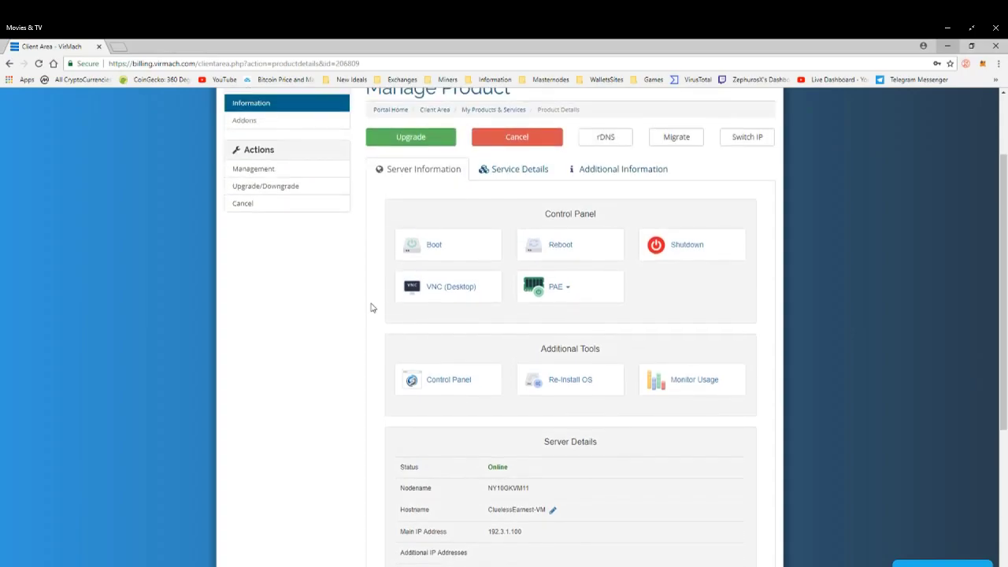
left_click(451, 287)
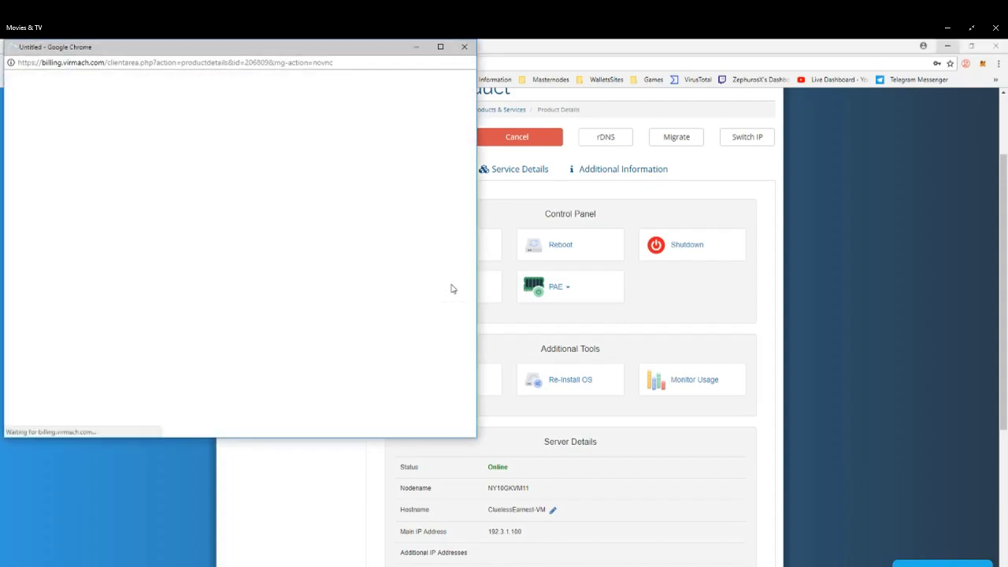
left_click_drag(472, 268, 633, 333)
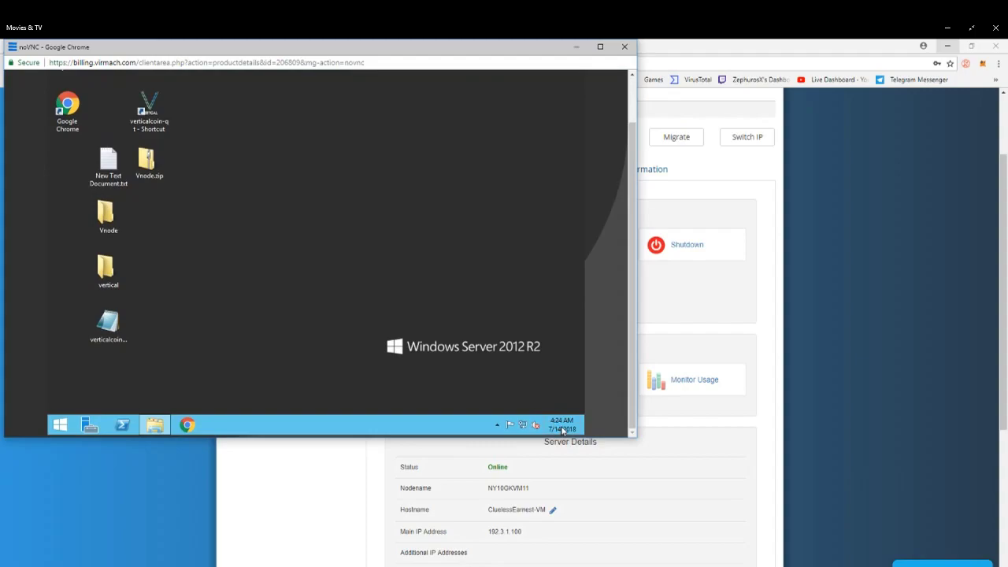
mouse_move(566, 428)
left_click_drag(443, 49, 528, 116)
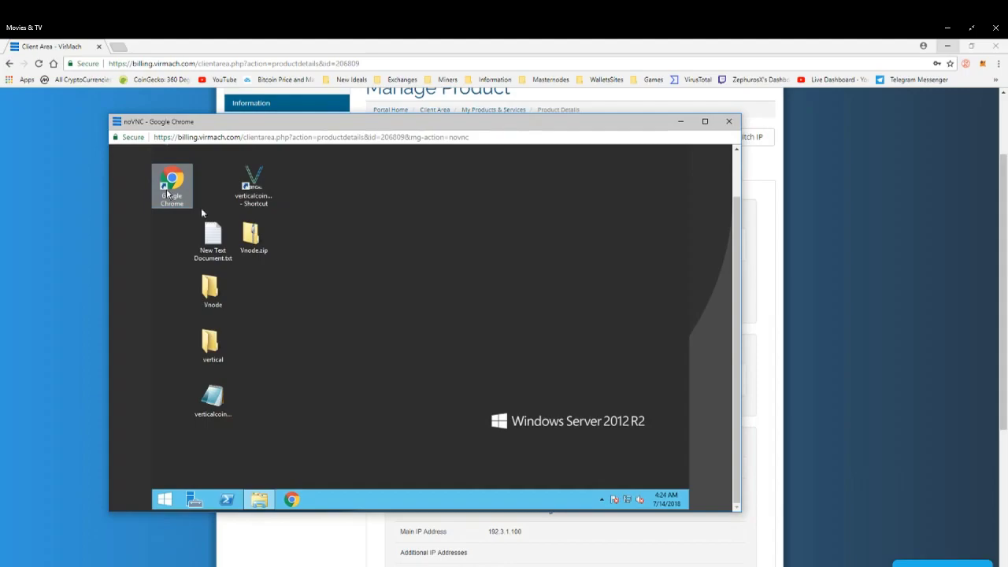
Launch the Verticalcoin wallet from the VPS desktop shortcut, then close it.
scroll(735, 305, "up", 1)
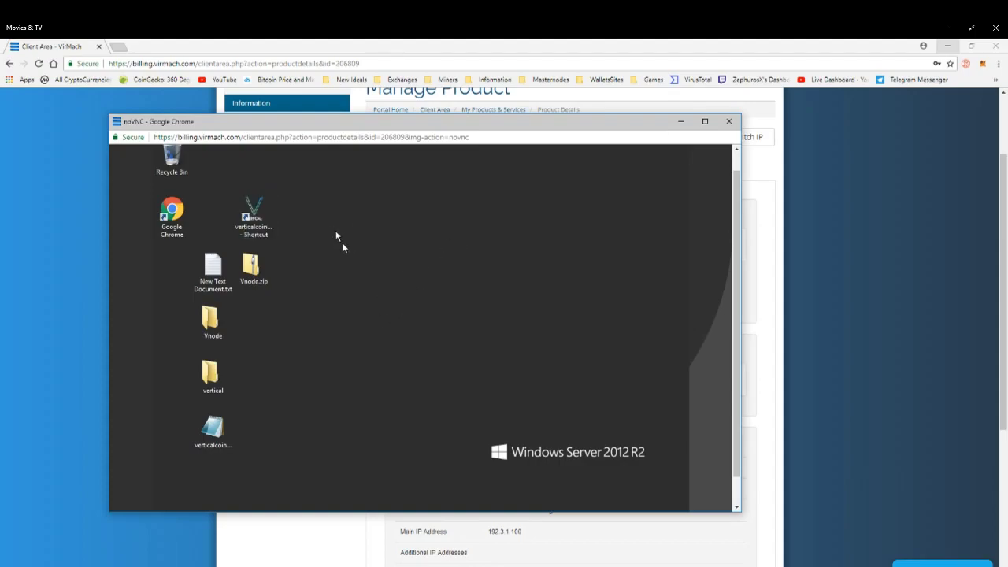
double_click(253, 224)
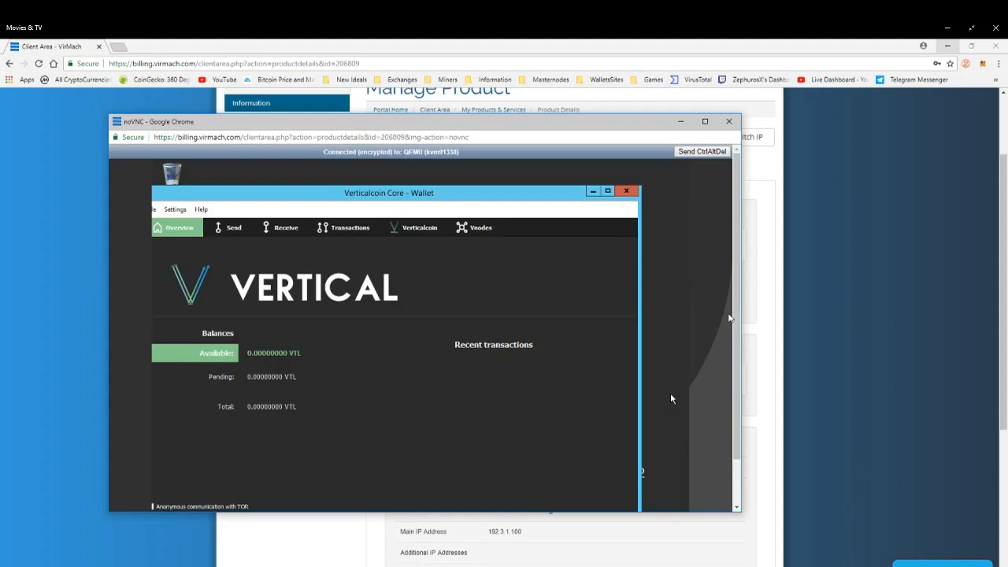
left_click(626, 191)
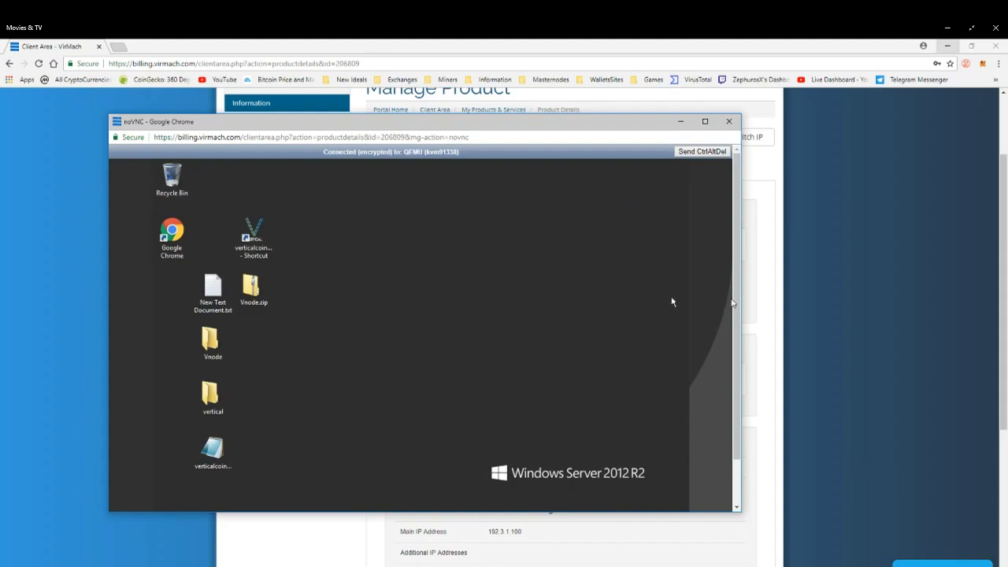
scroll(739, 339, "down", 1)
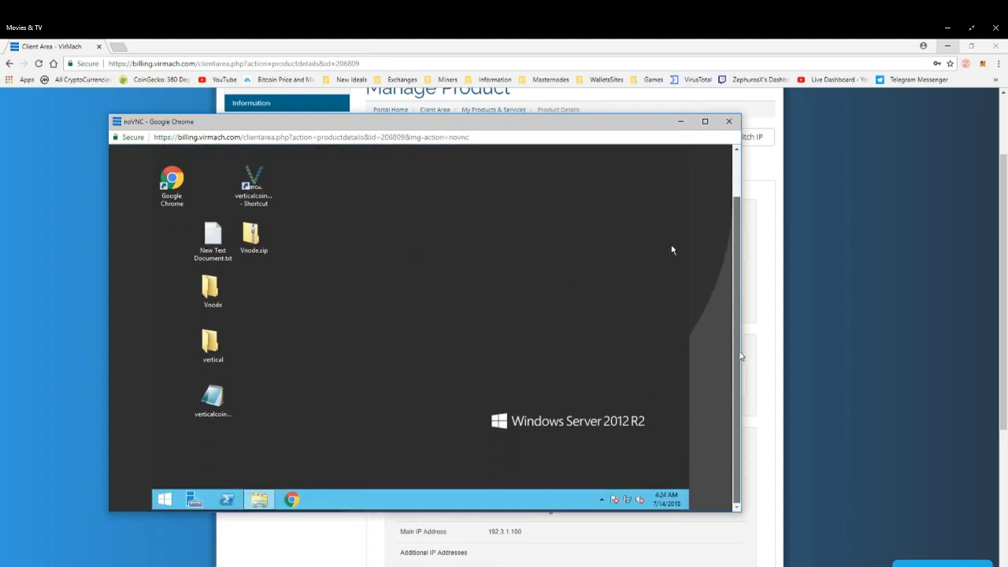
left_click(255, 499)
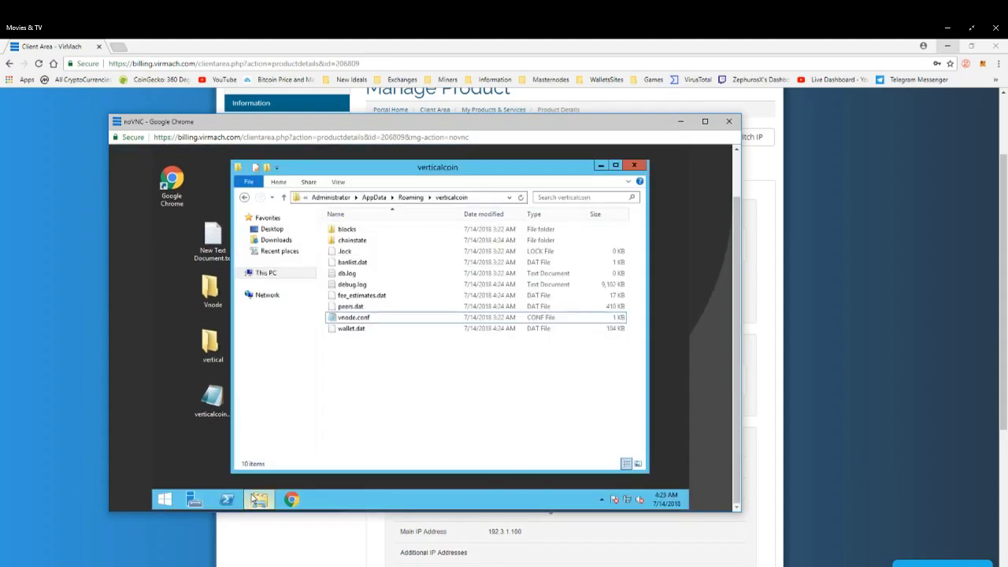
left_click(632, 167)
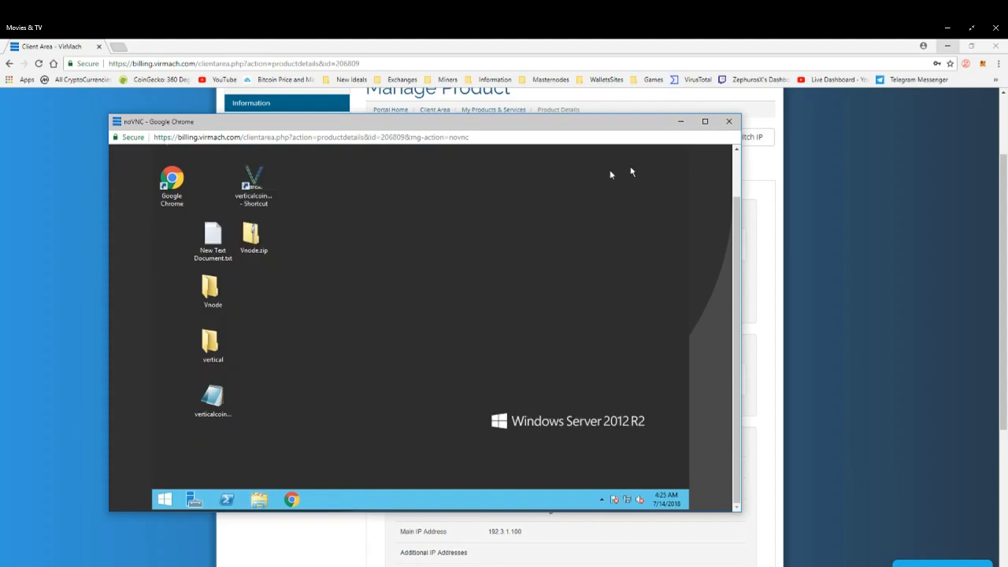
In File Explorer, check the hidden items view option and navigate to C:\Users\Administrator\AppData\Roaming\verticalcoin.
left_click(259, 499)
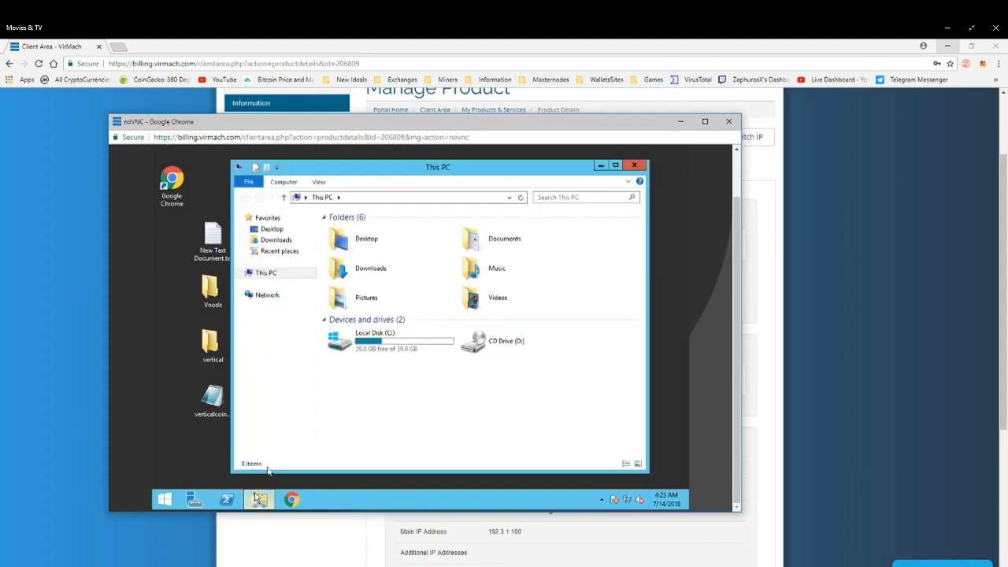
left_click(319, 182)
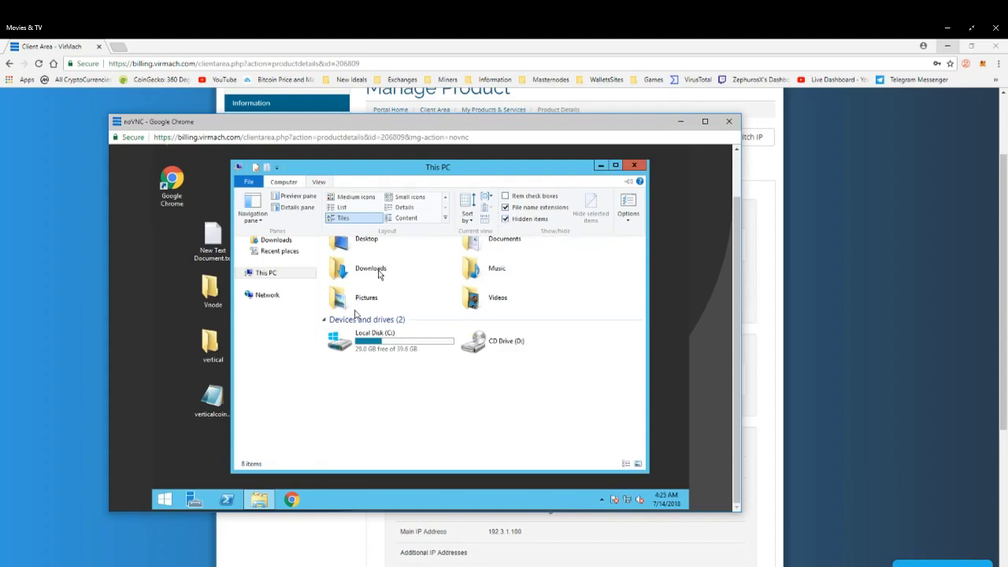
left_click(373, 334)
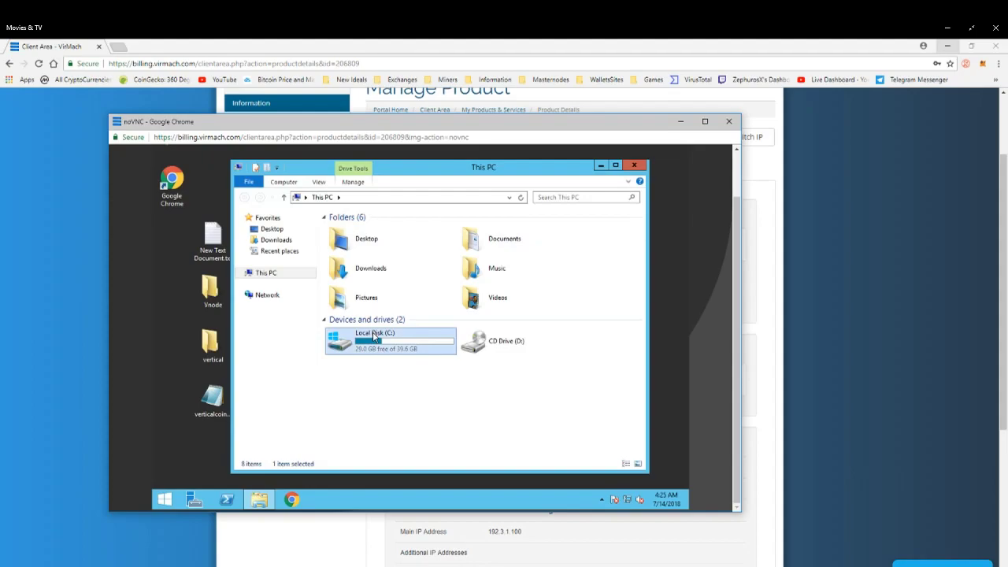
double_click(369, 344)
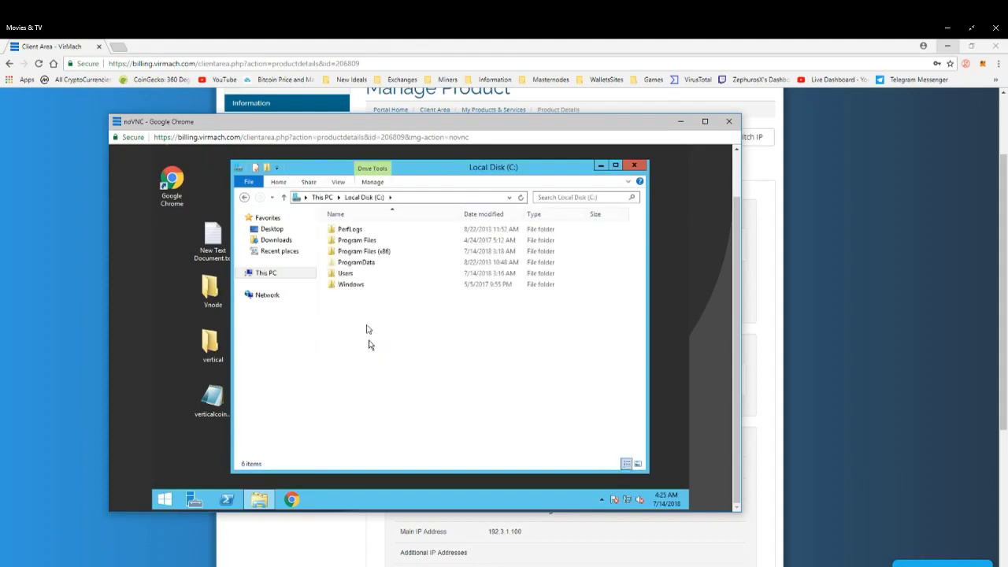
double_click(345, 274)
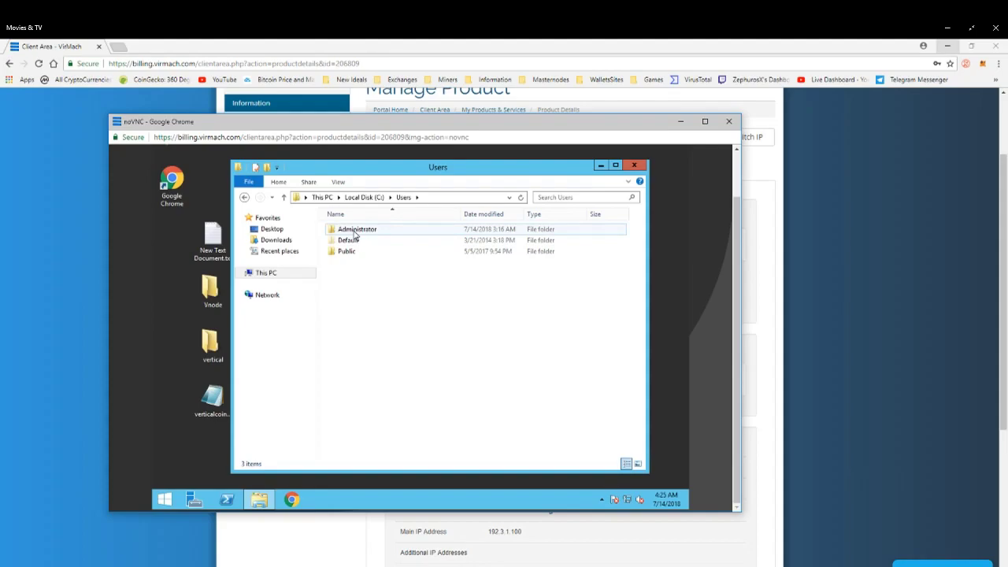
double_click(355, 230)
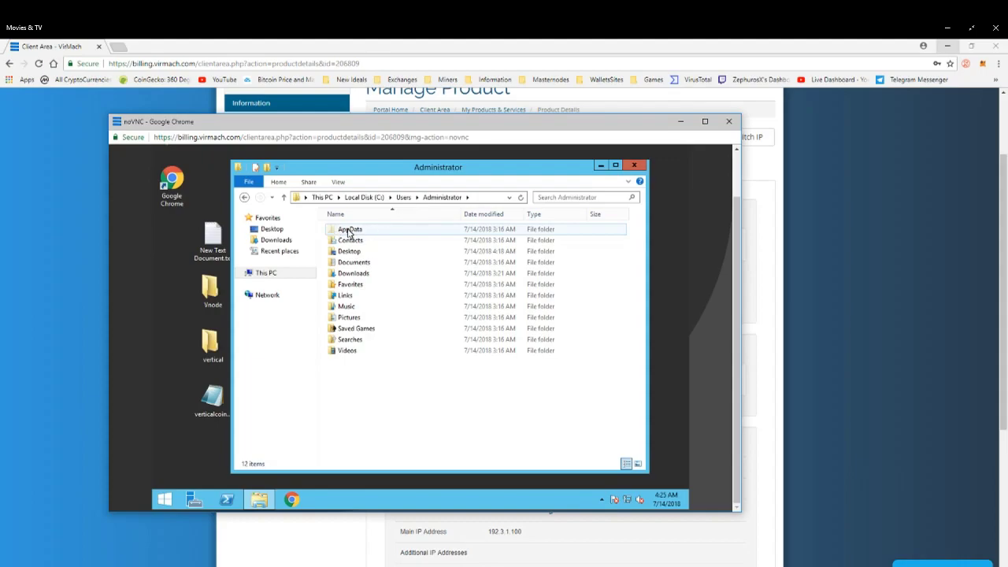
double_click(356, 233)
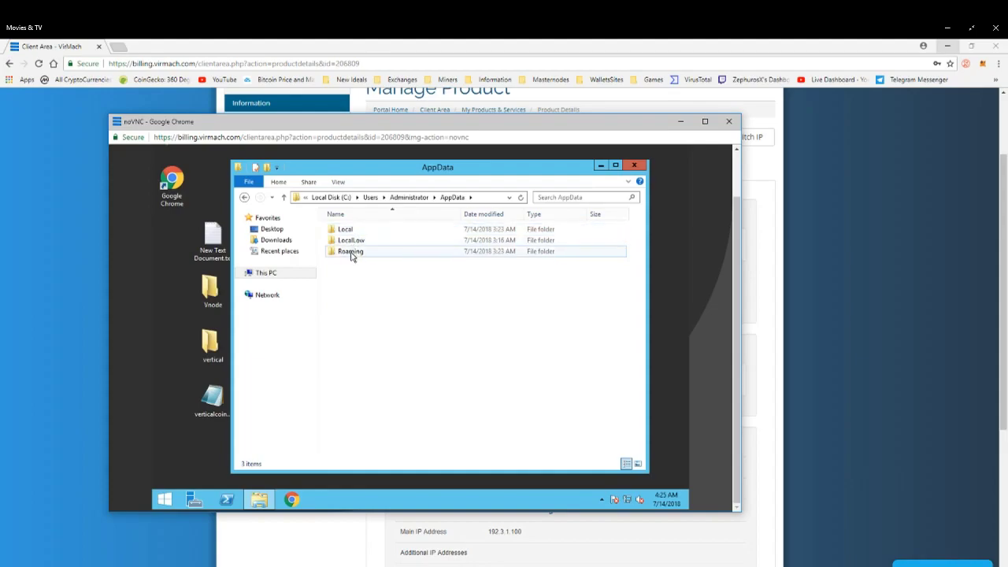
double_click(351, 253)
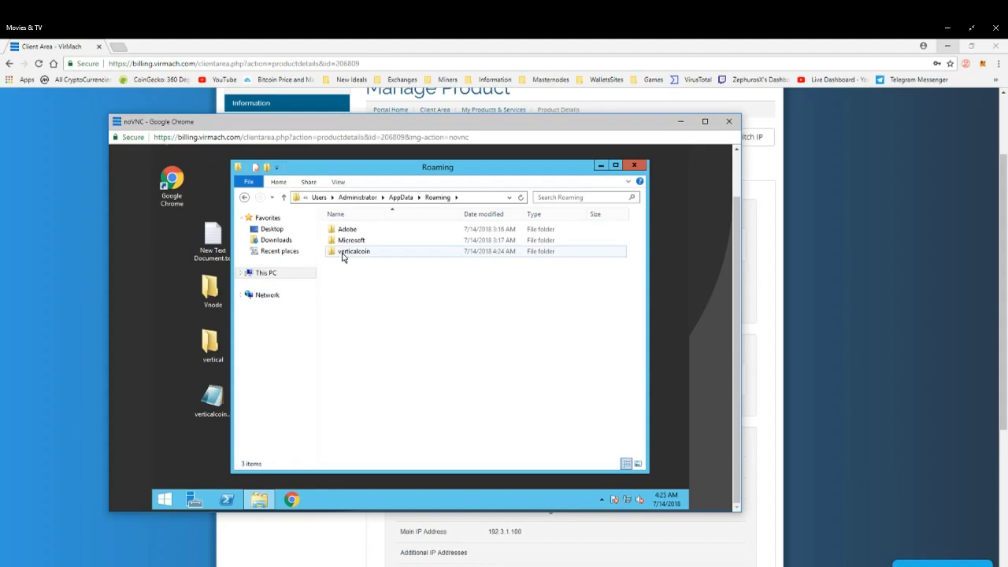
double_click(341, 254)
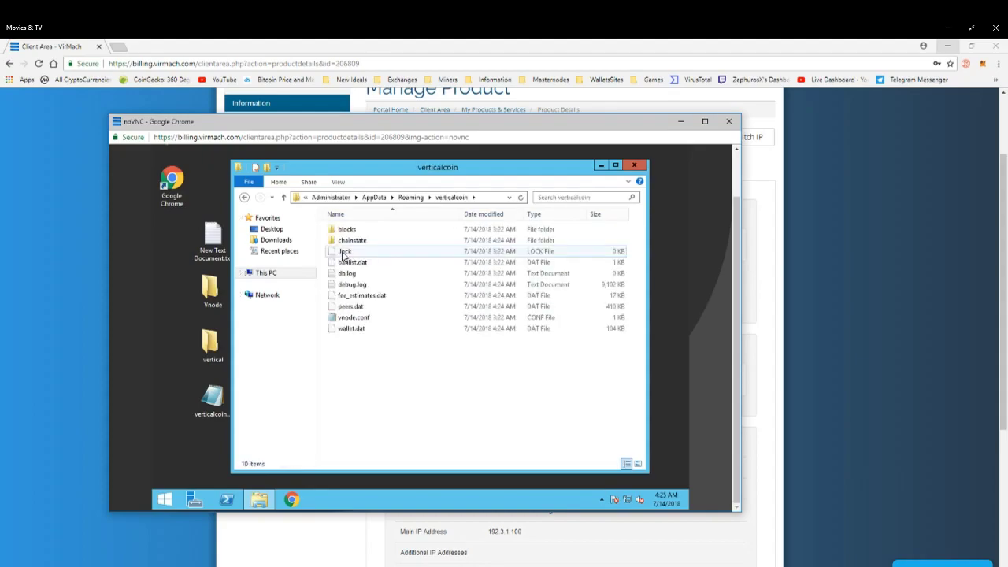
Move the verticalcoin.conf file from the VPS desktop into the verticalcoin data folder.
left_click_drag(368, 170, 495, 172)
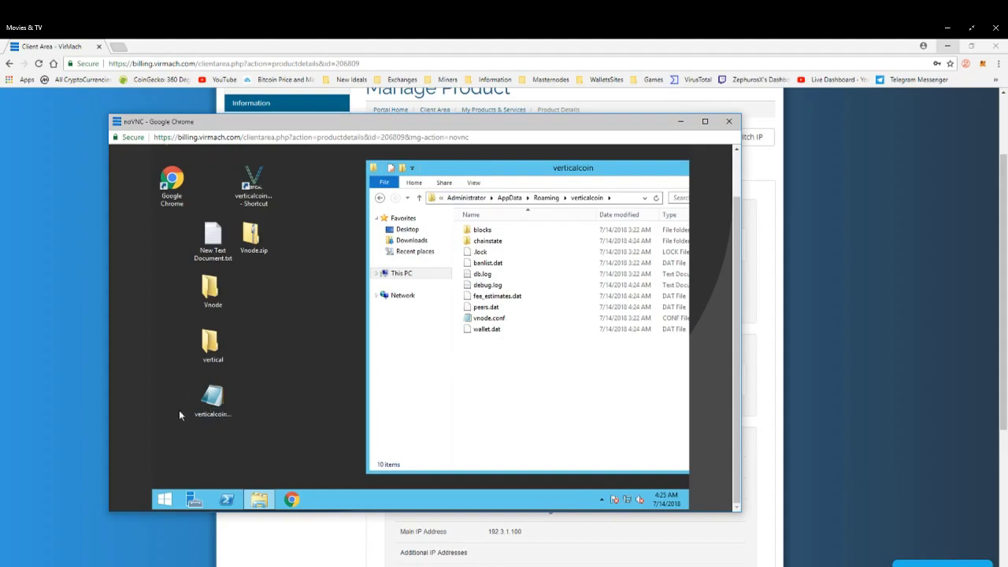
left_click(218, 415)
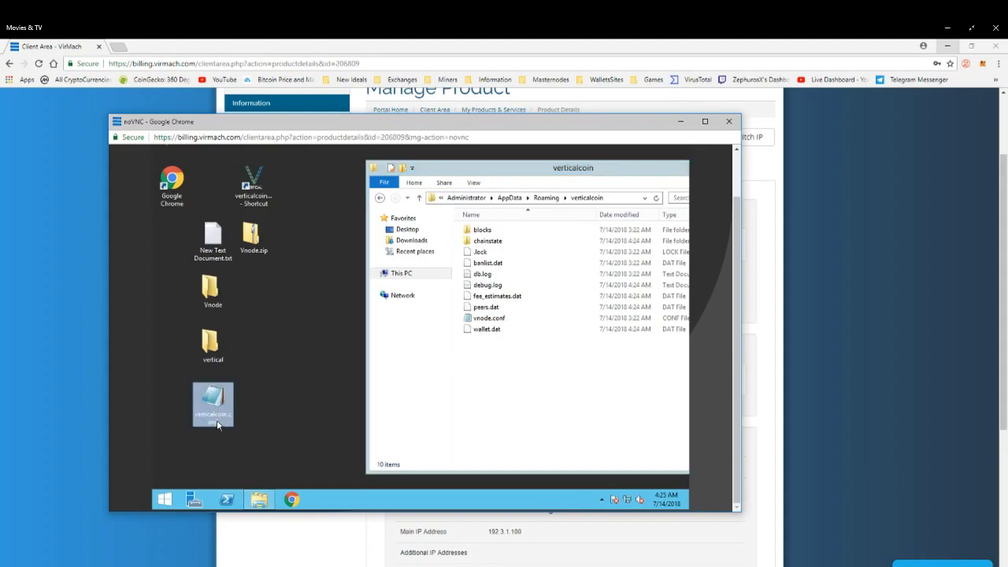
left_click(218, 419)
left_click_drag(213, 398, 479, 354)
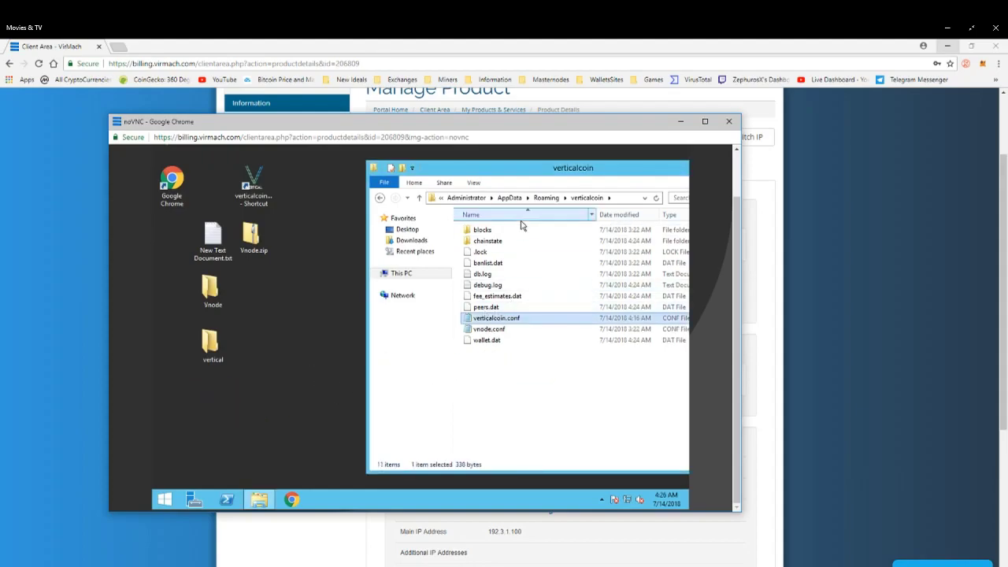
left_click_drag(523, 170, 400, 168)
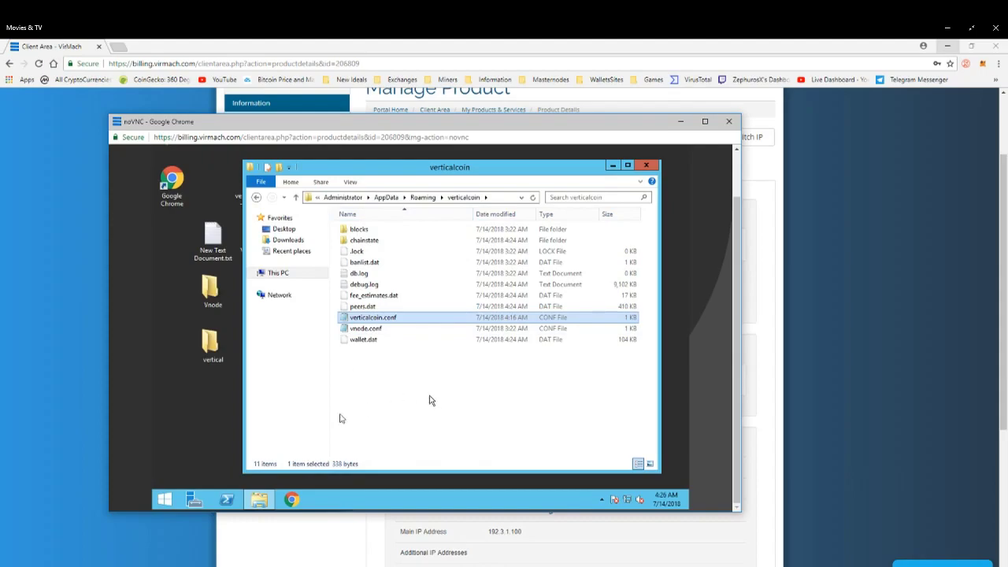
Open verticalcoin.conf from the VPS data folder in Notepad and review its RPC, IP, bind, masternode address and private key lines.
left_click(371, 362)
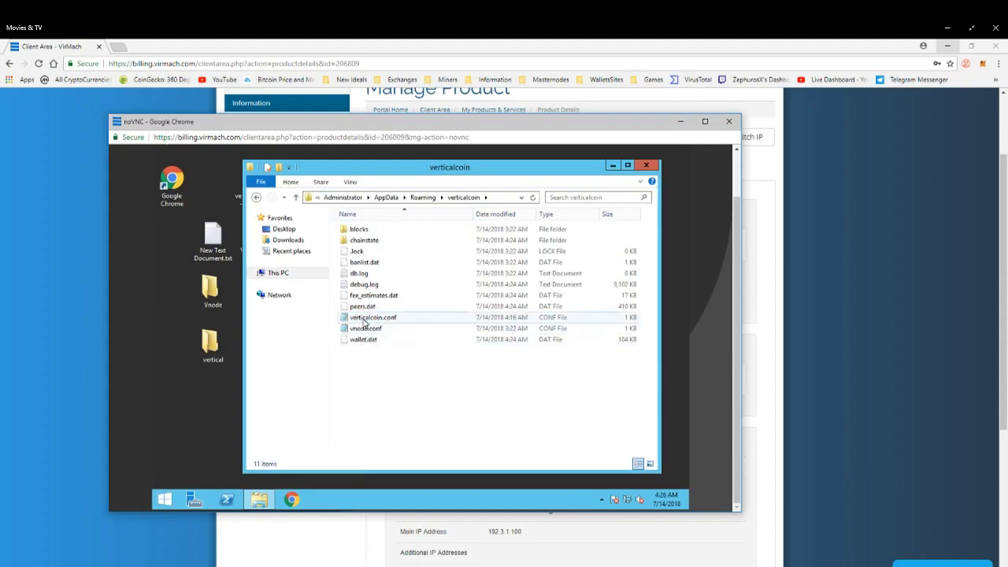
left_click(363, 319)
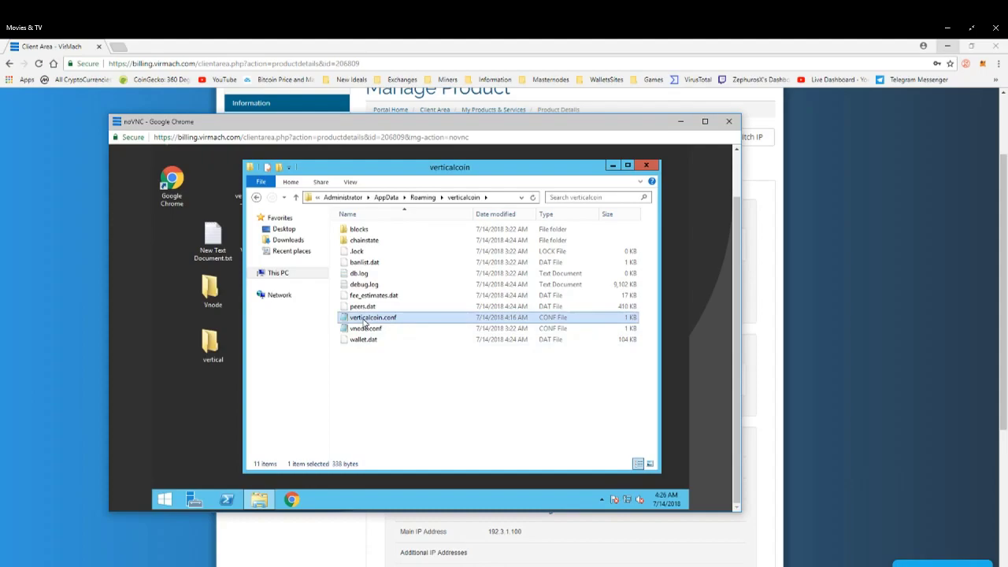
right_click(365, 321)
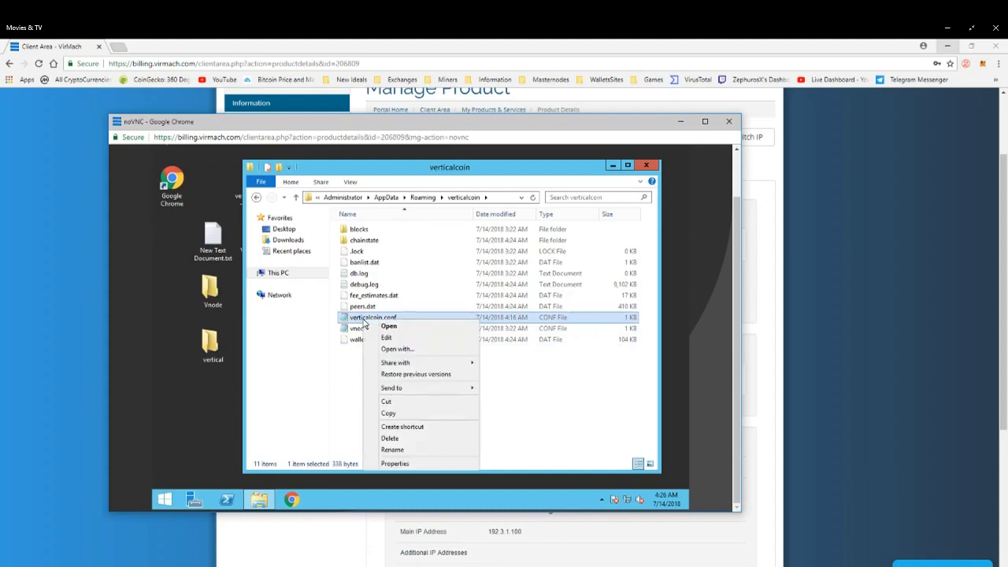
left_click(387, 337)
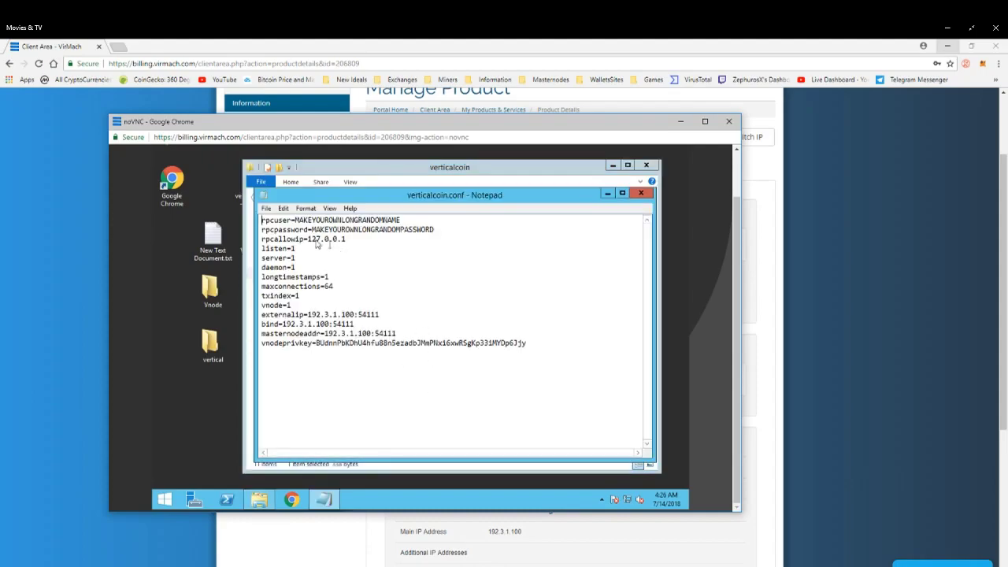
left_click(403, 220)
left_click_drag(307, 220, 413, 230)
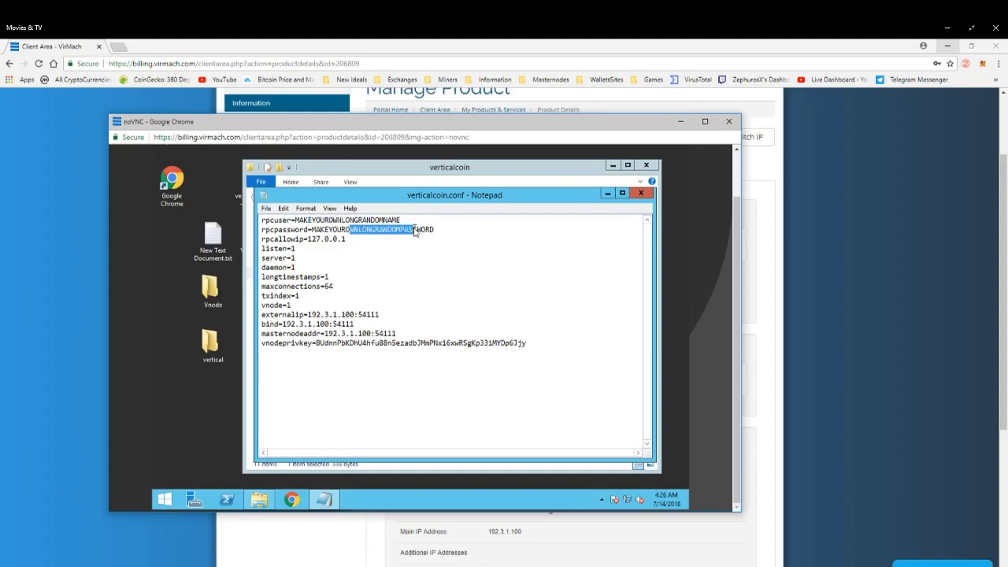
left_click(329, 244)
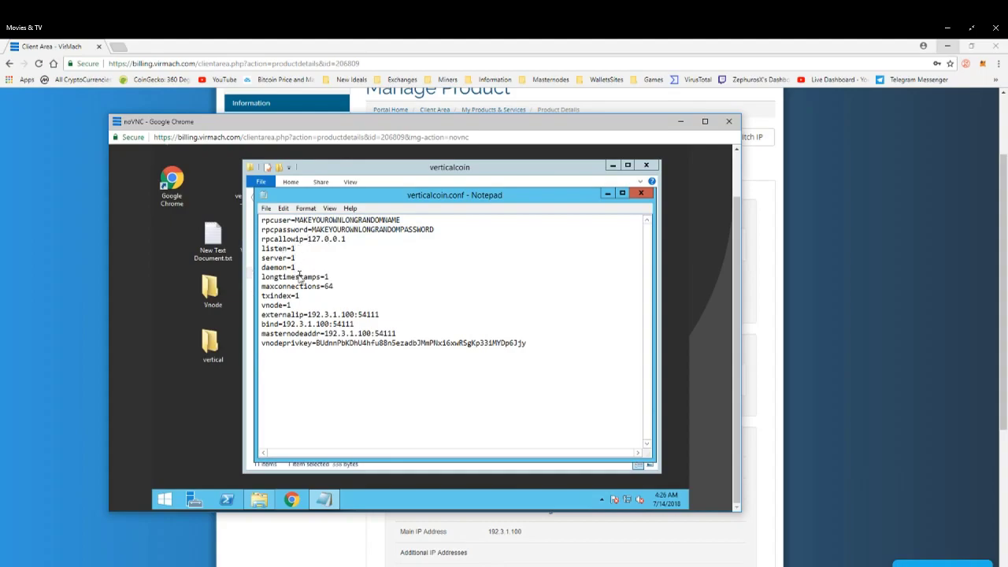
left_click(292, 306)
left_click_drag(308, 314, 356, 315)
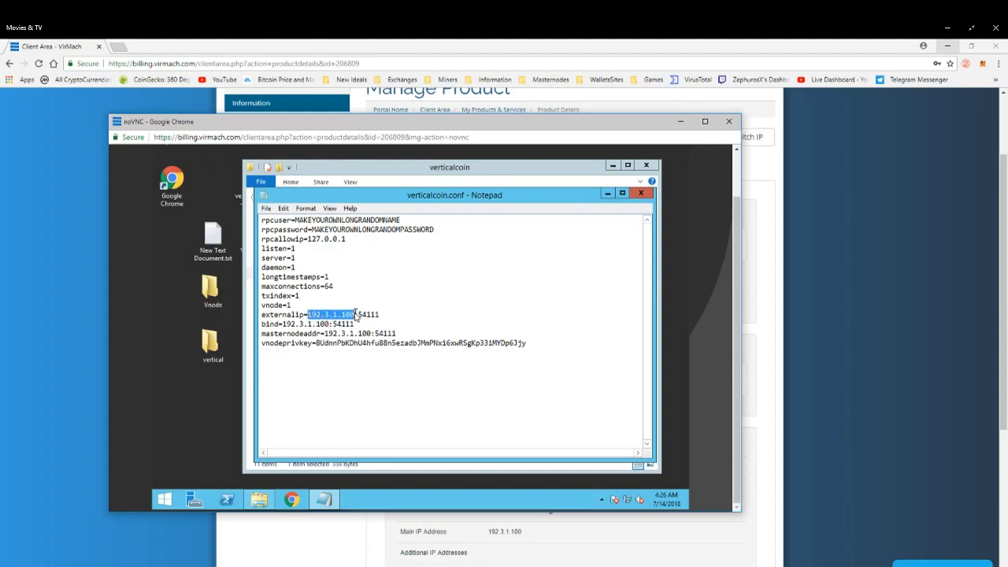
left_click_drag(284, 324, 330, 324)
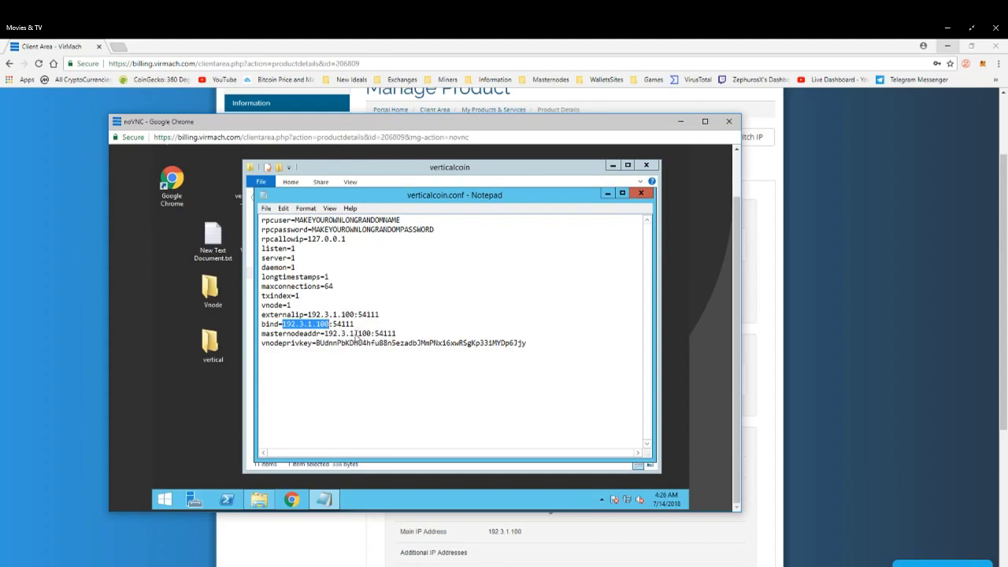
left_click_drag(324, 335, 373, 333)
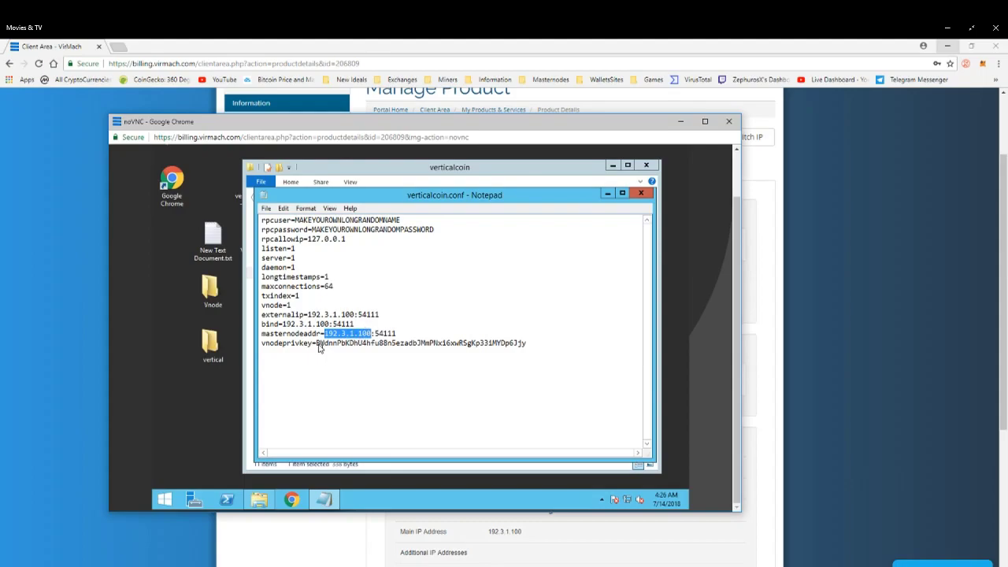
left_click_drag(316, 344, 565, 342)
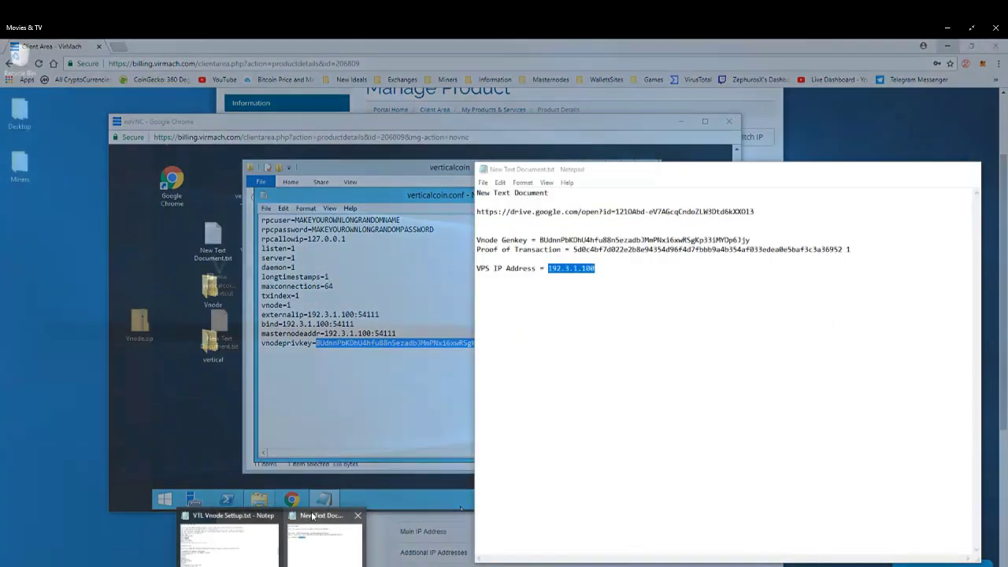
Compare the vnodeprivkey value with the Vnode Genkey in the local notes document.
left_click(311, 520)
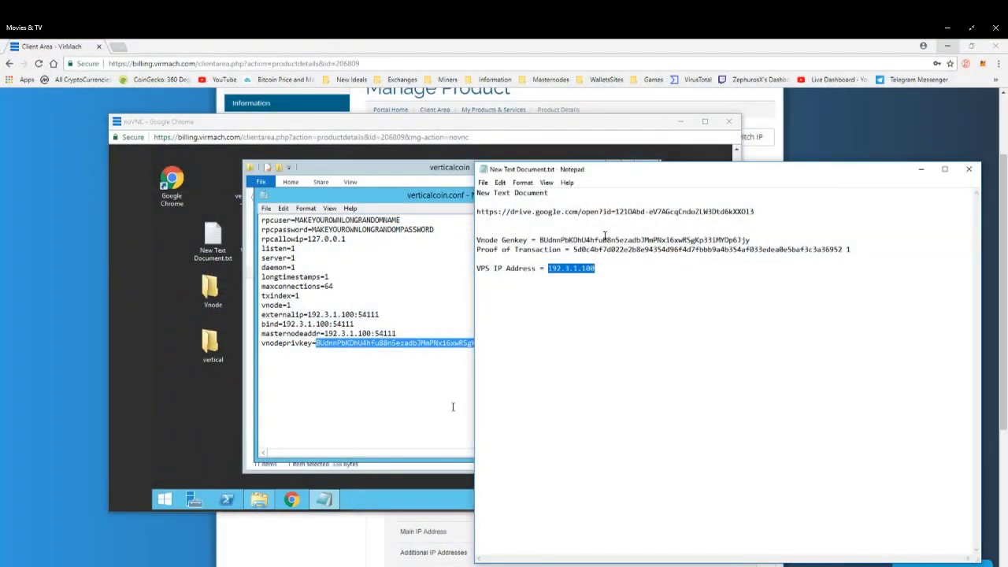
double_click(605, 240)
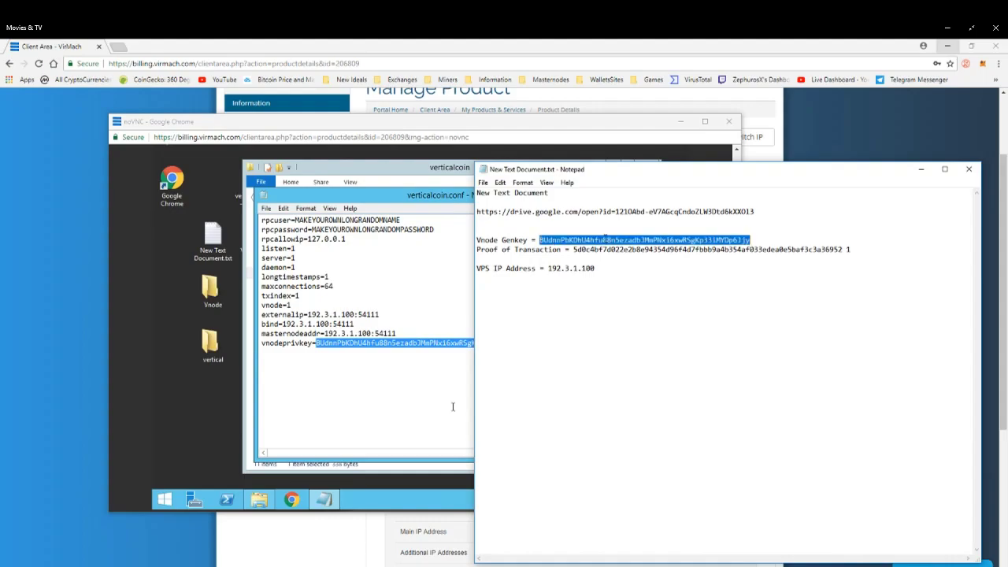
left_click(604, 240)
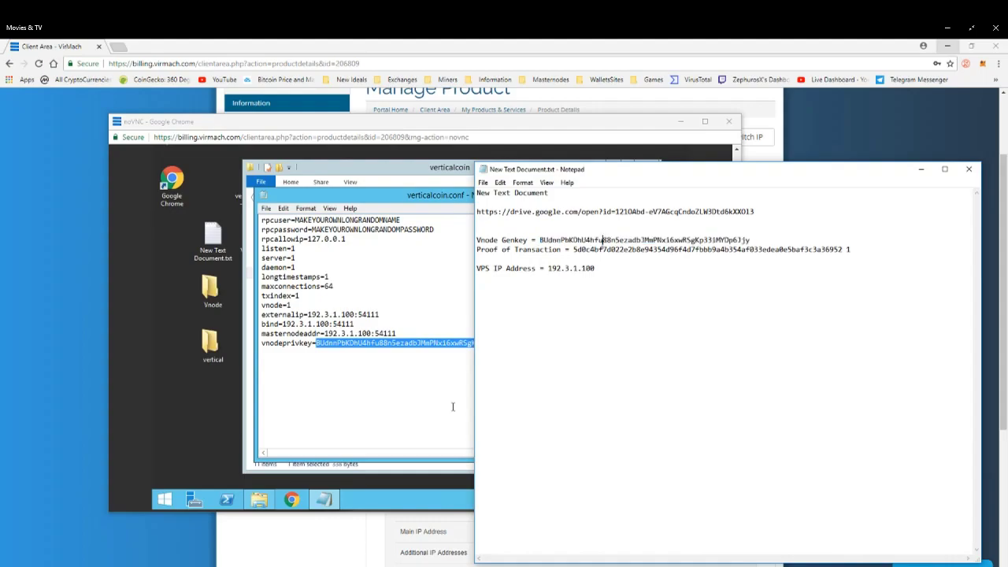
double_click(604, 239)
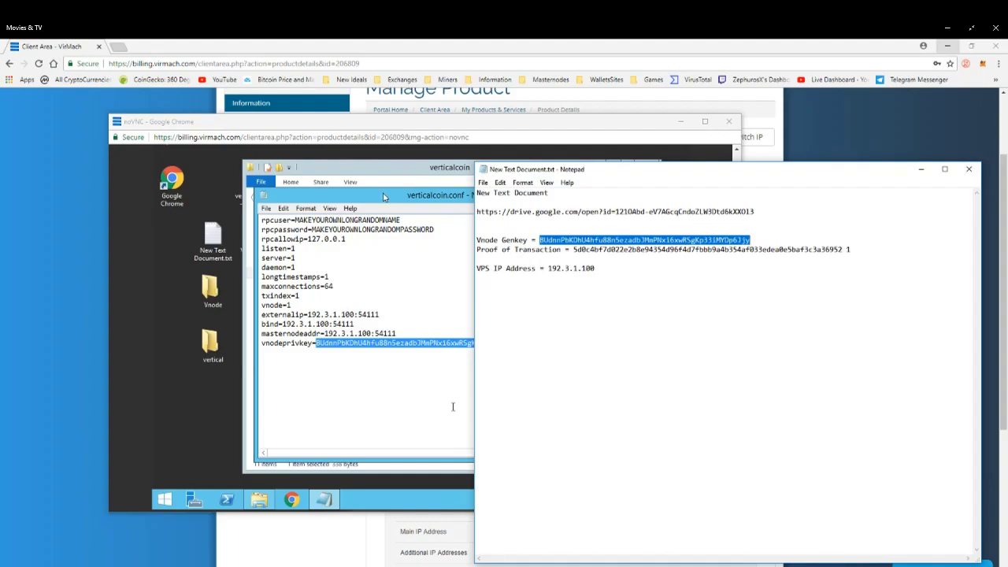
left_click(611, 240)
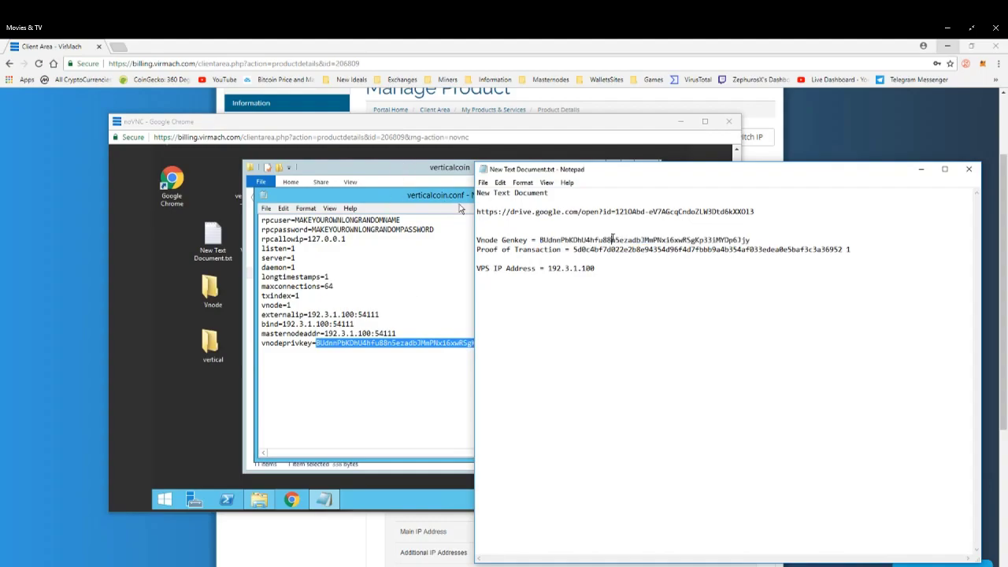
left_click(454, 256)
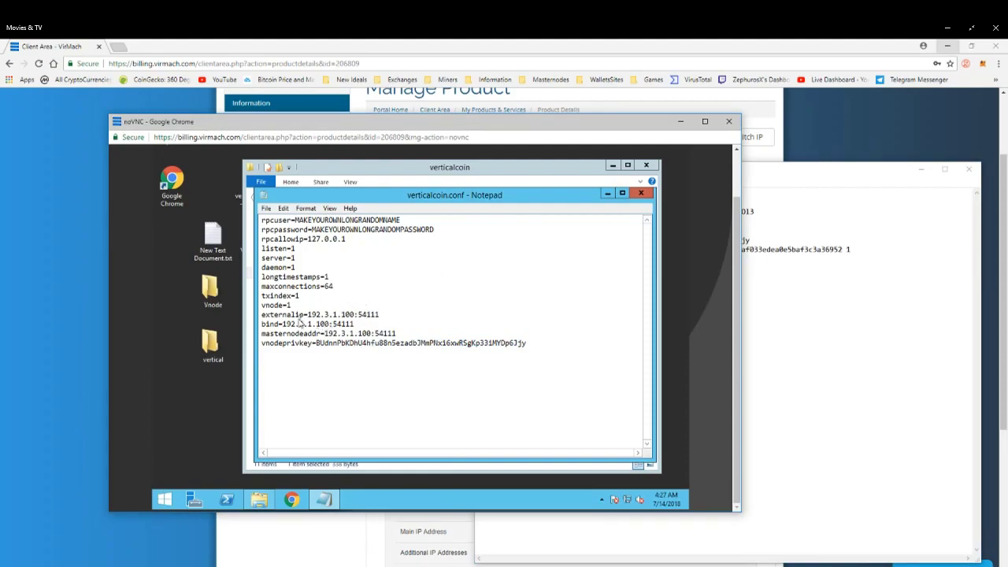
Close Notepad and File Explorer on the VPS, then launch the Verticalcoin wallet from its desktop shortcut.
left_click(266, 207)
left_click(454, 198)
left_click(645, 194)
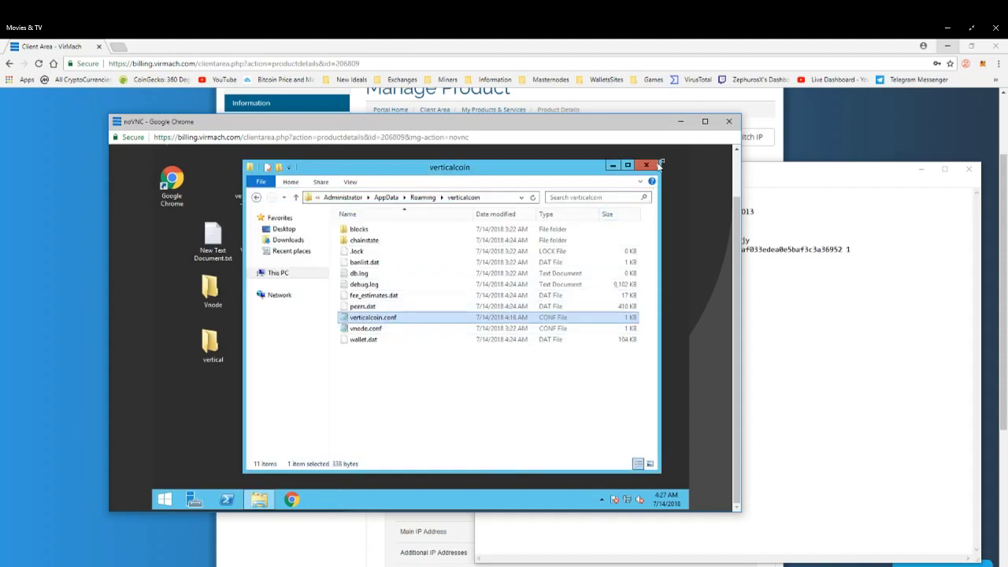
left_click(652, 164)
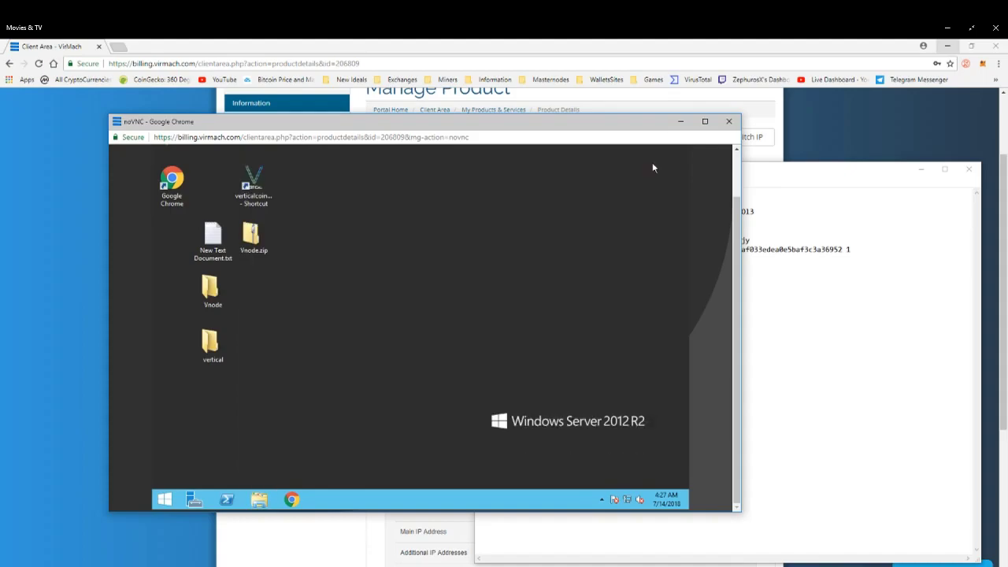
double_click(254, 184)
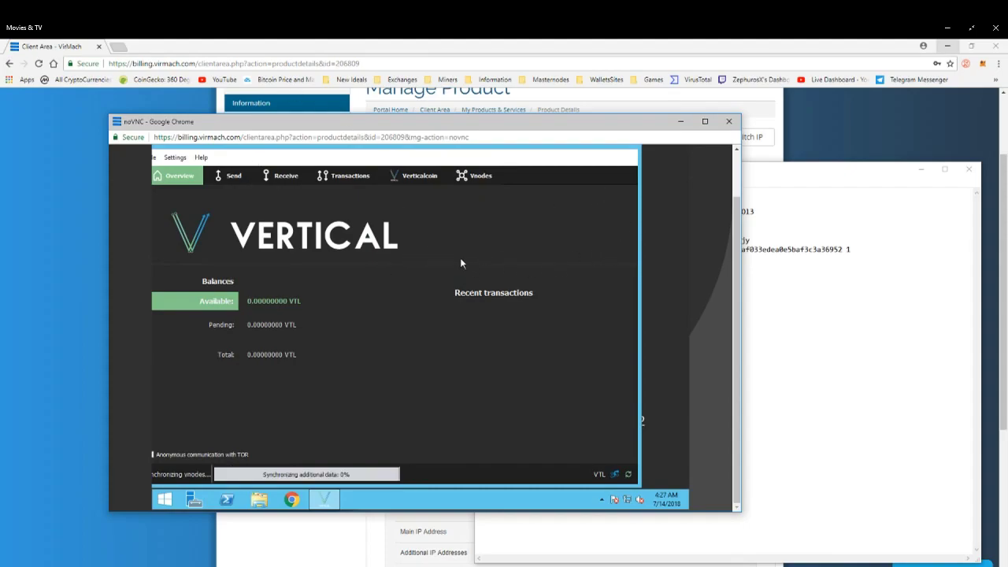
Minimize the VNC console and browser, then open the local C:\verticalcoin data folder in File Explorer.
left_click(681, 123)
left_click(947, 46)
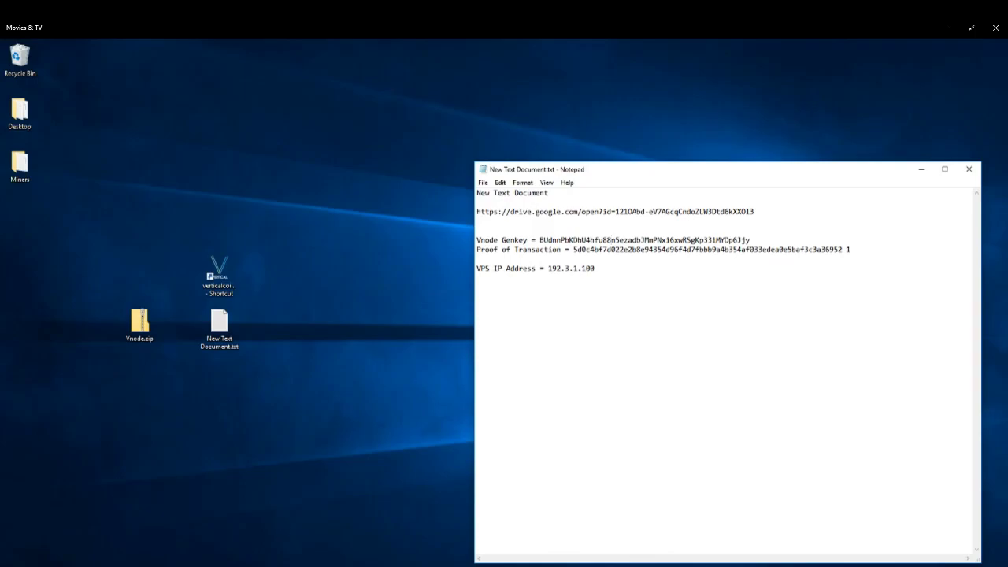
mouse_move(220, 566)
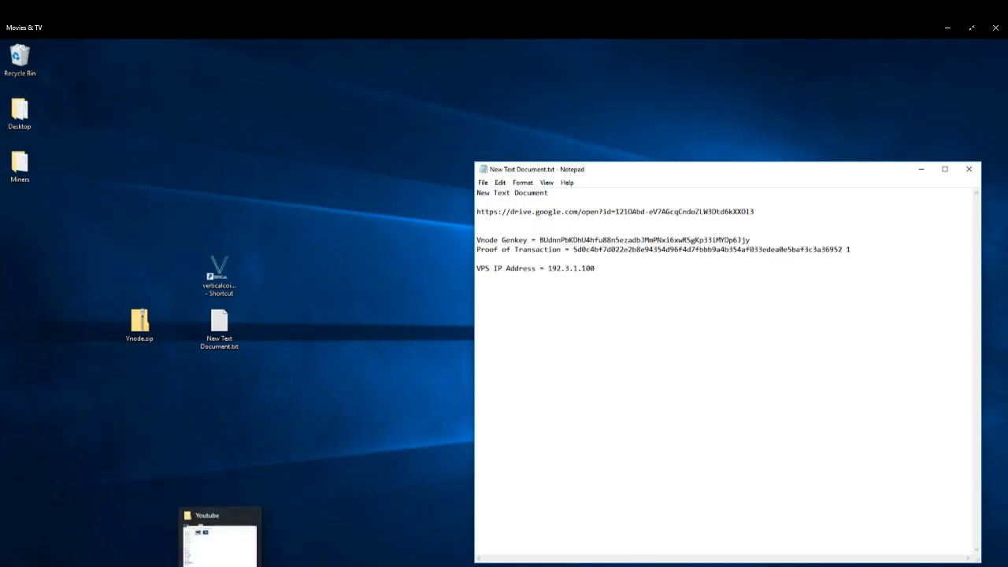
left_click(282, 447)
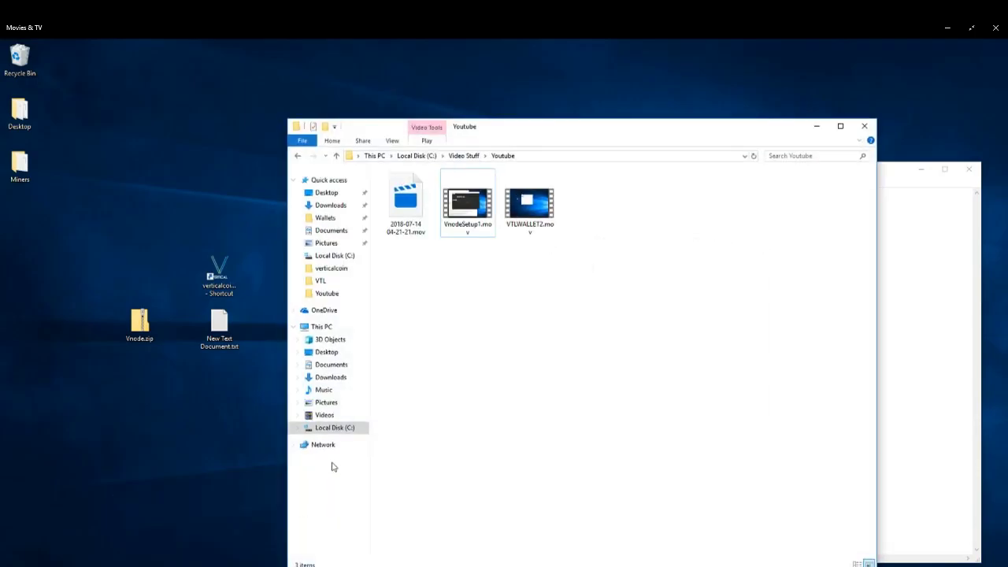
left_click(342, 425)
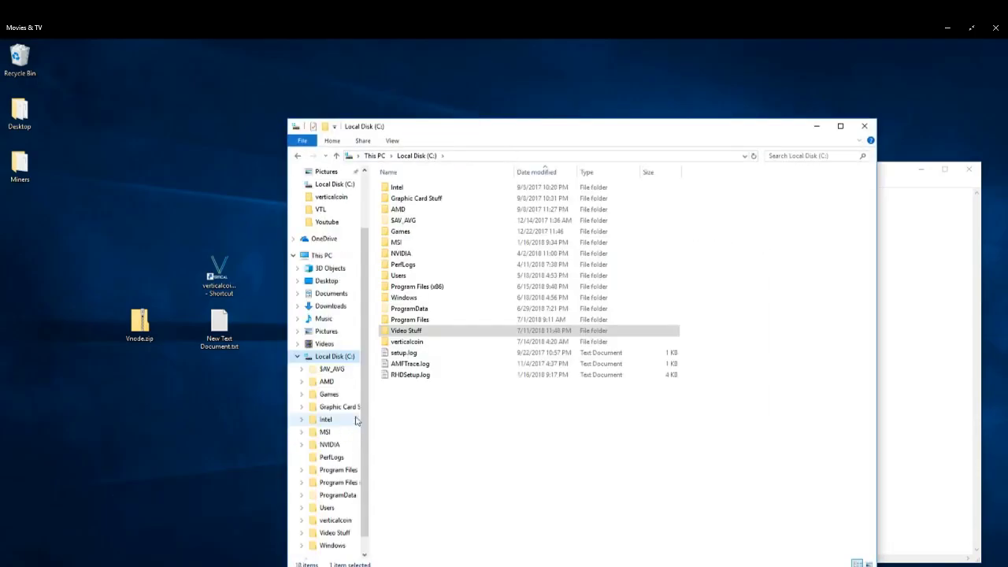
double_click(409, 341)
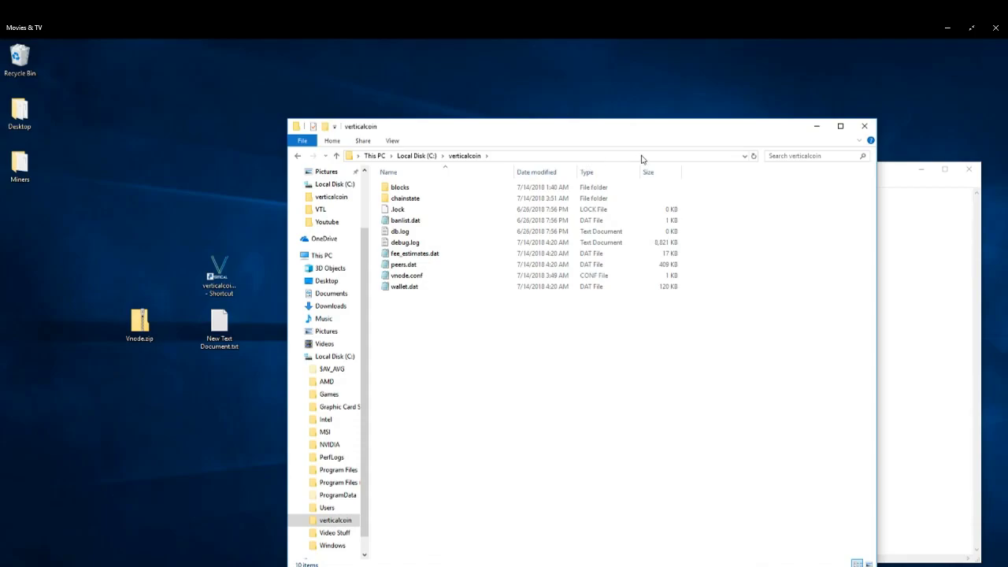
Open the local vnode.conf file in Notepad.
left_click_drag(601, 131, 577, 87)
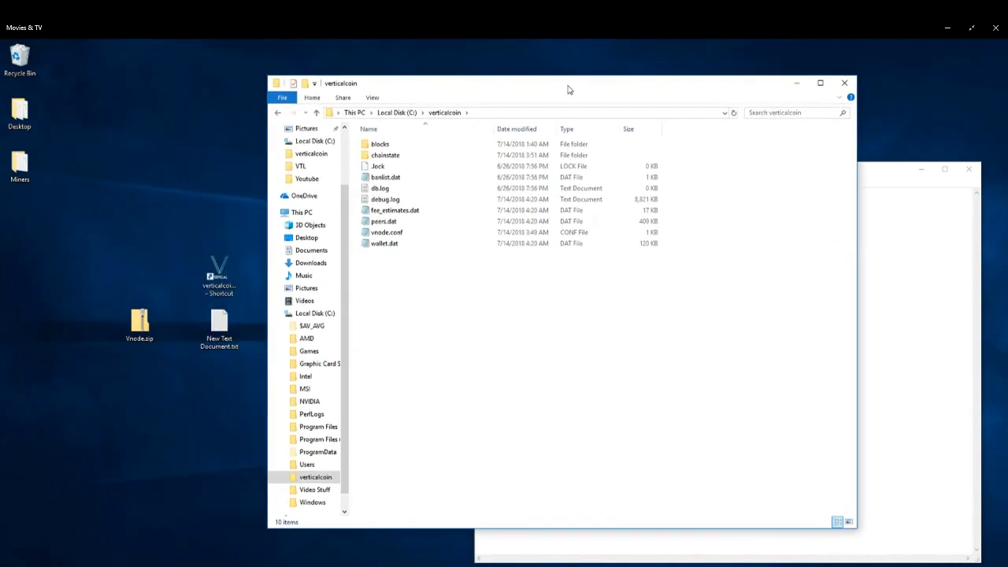
left_click(389, 235)
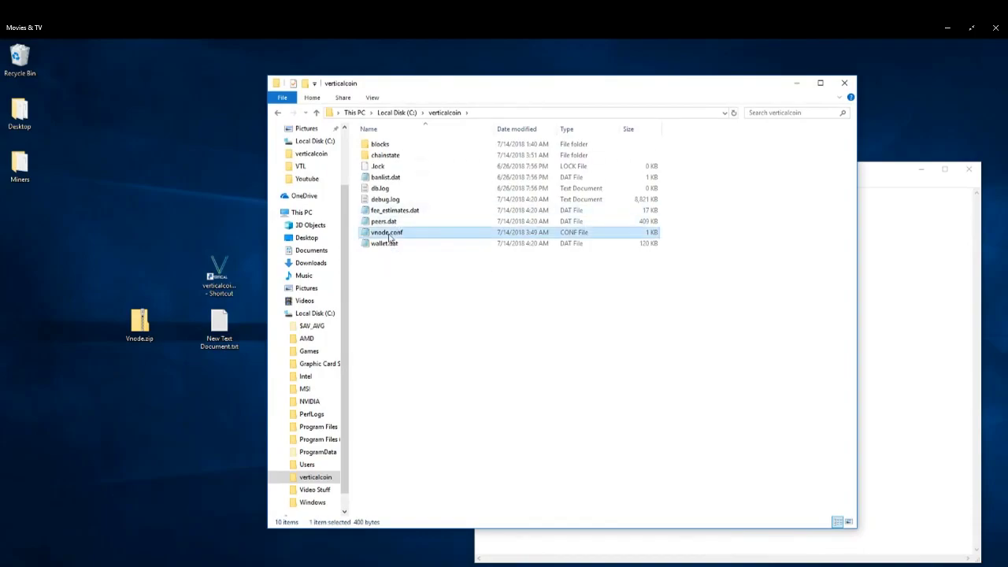
double_click(390, 235)
left_click_drag(445, 97, 332, 128)
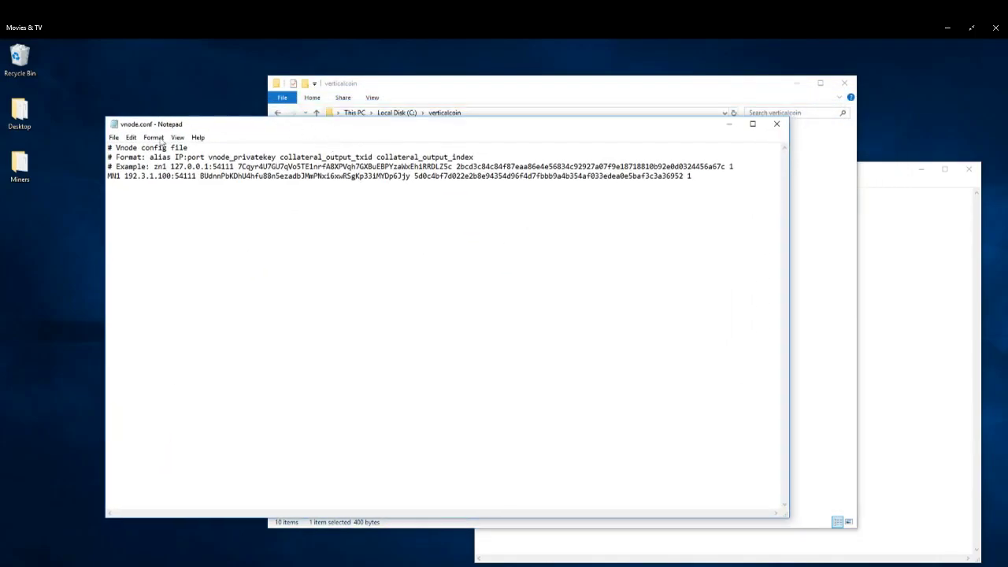
Review the MN1 entry in vnode.conf, checking its IP, port, private key and transaction against the notes.
left_click_drag(150, 166, 184, 167)
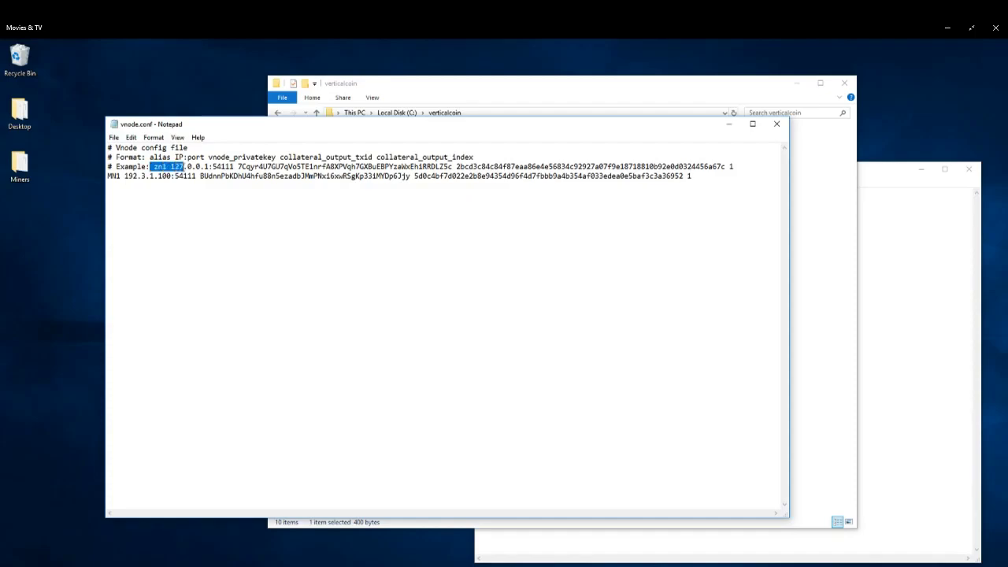
left_click(147, 178)
double_click(116, 176)
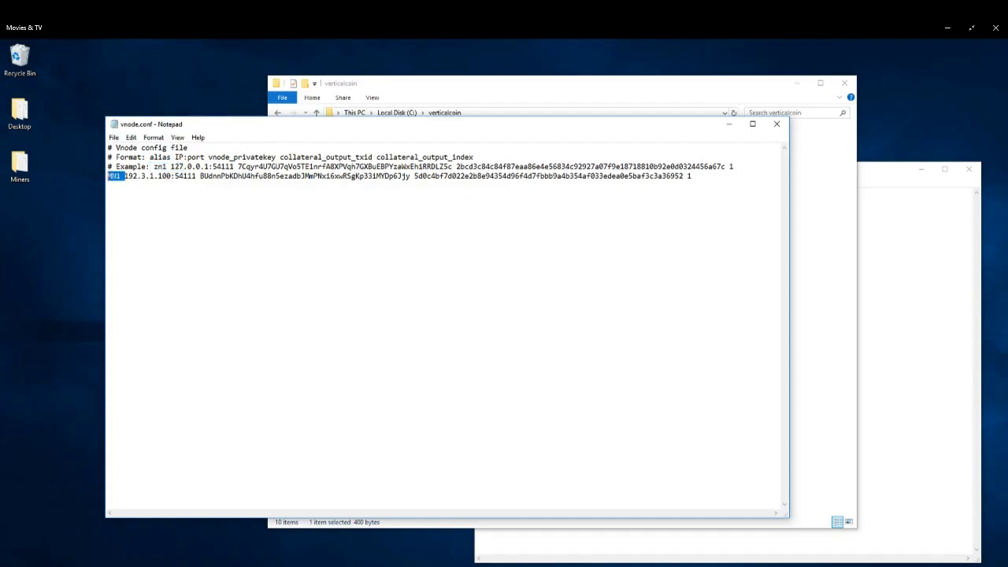
left_click(125, 177)
left_click_drag(126, 177, 108, 178)
left_click(125, 178)
left_click_drag(125, 178, 170, 179)
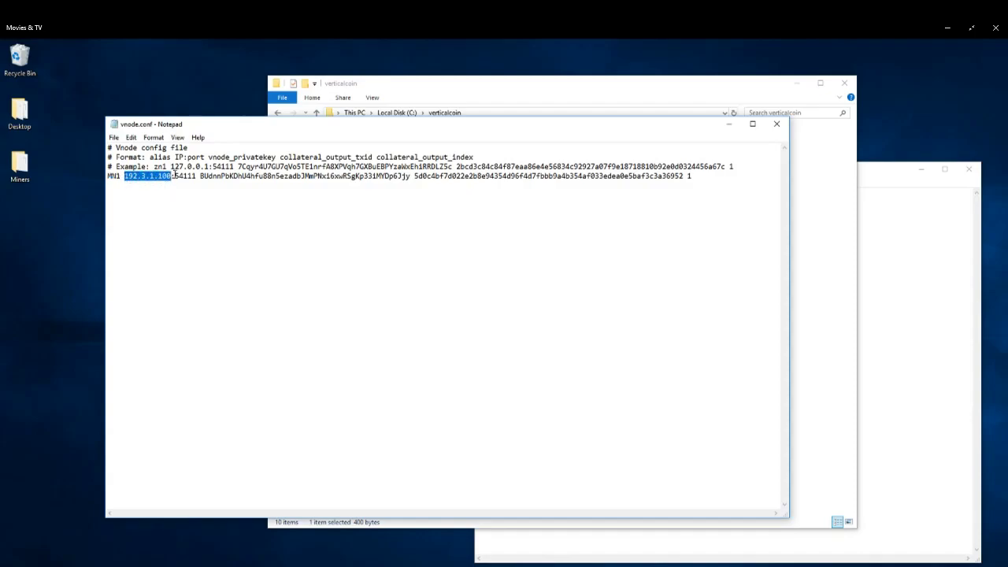
left_click(888, 178)
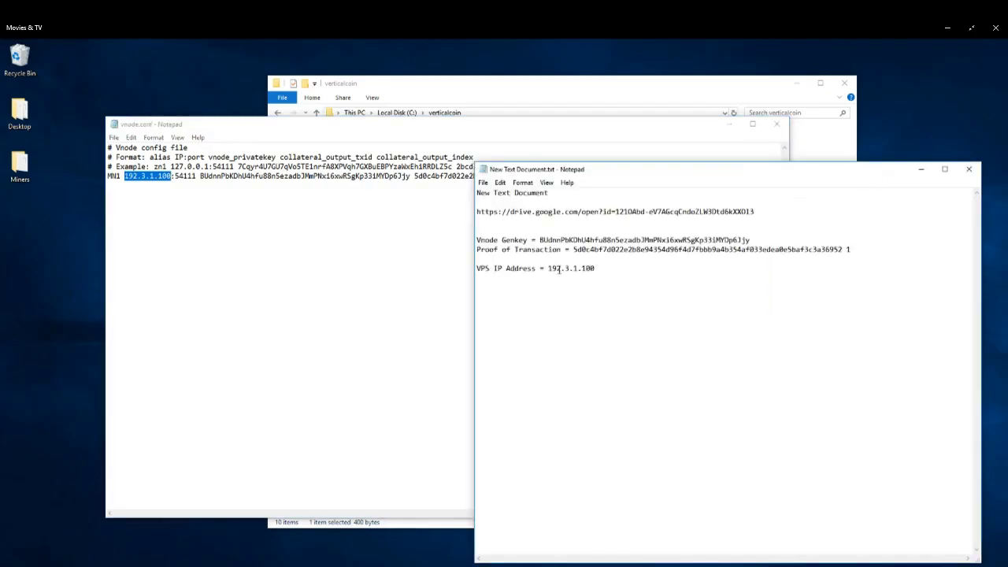
left_click(182, 176)
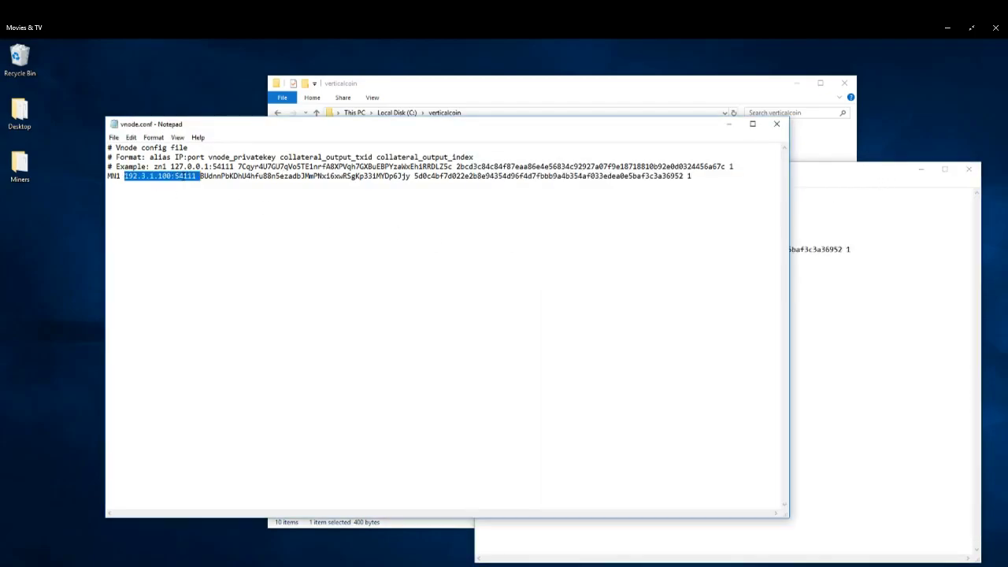
left_click_drag(199, 176, 702, 182)
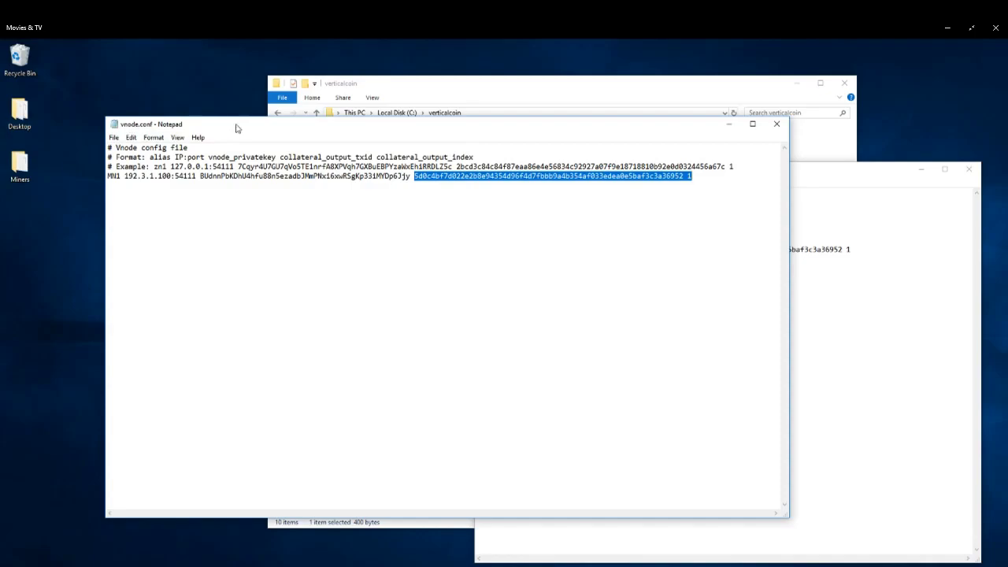
left_click(114, 139)
left_click(133, 176)
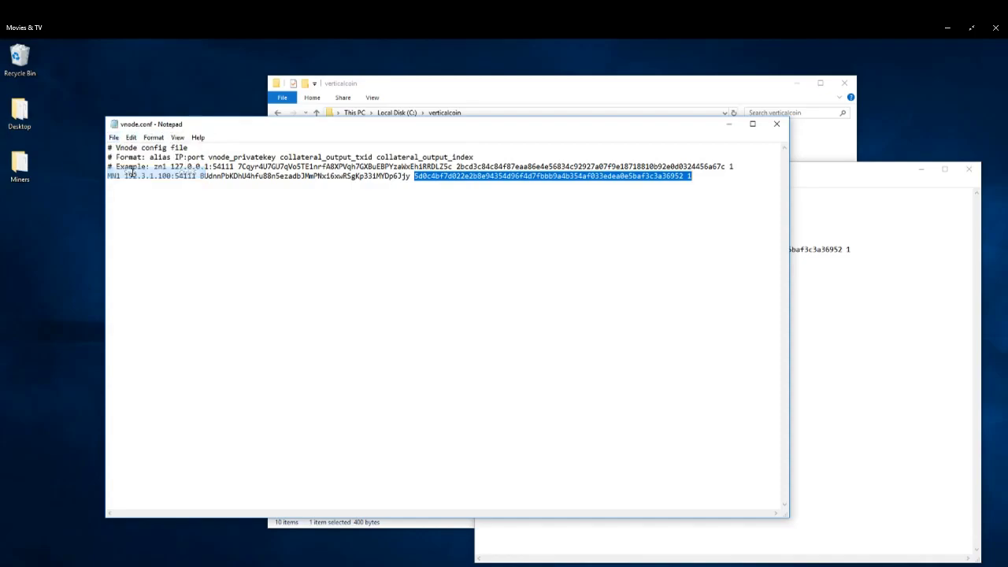
Close vnode.conf, launch the local Verticalcoin wallet and reposition its window.
left_click(776, 124)
left_click(216, 276)
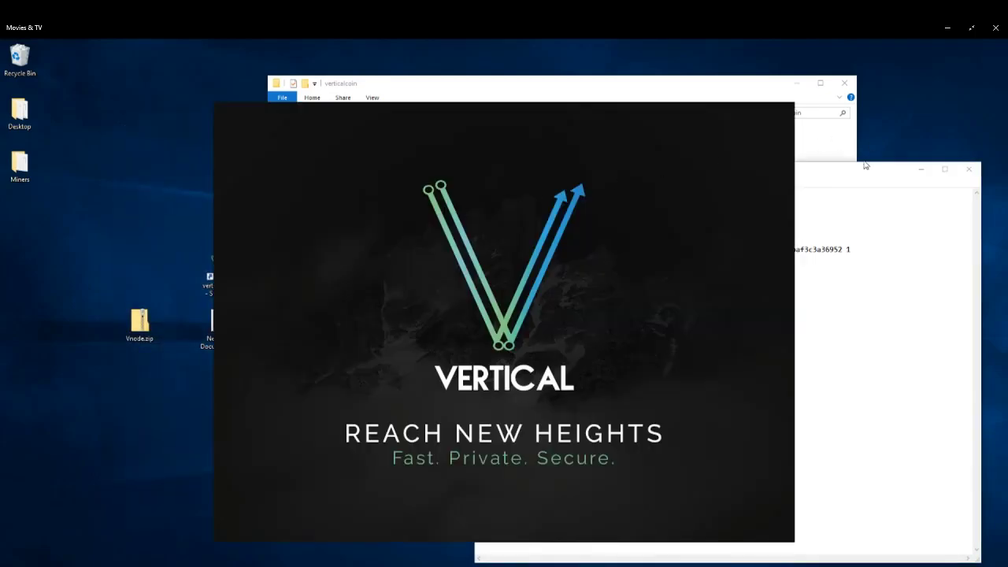
left_click(859, 167)
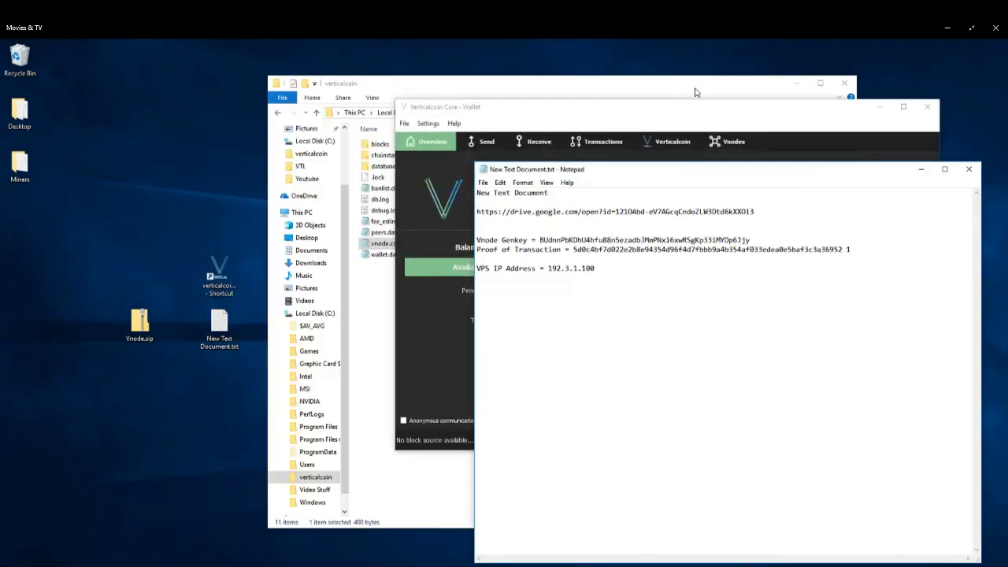
left_click(606, 119)
left_click_drag(606, 119, 517, 65)
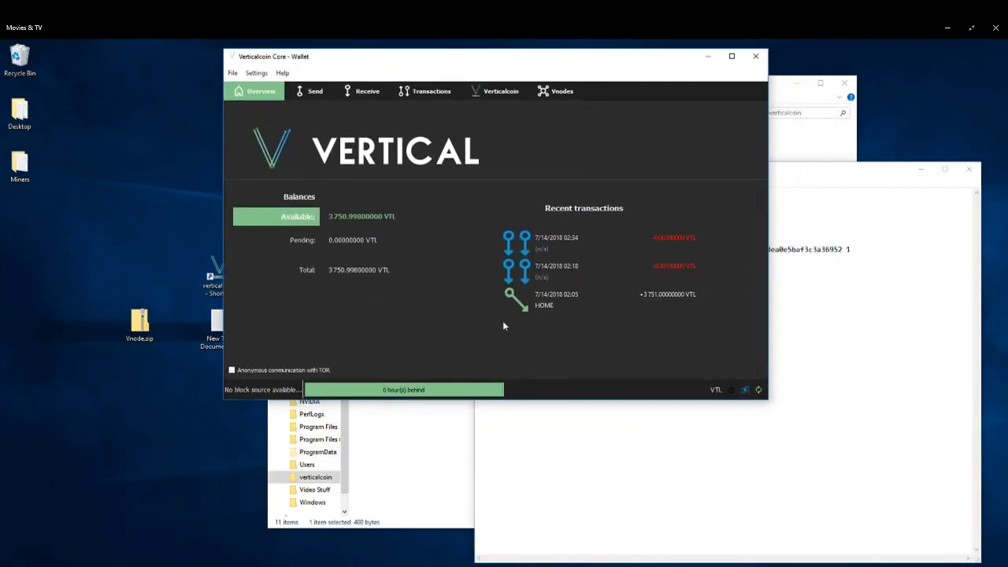
Minimize the Notepad notes and the File Explorer window.
left_click(872, 172)
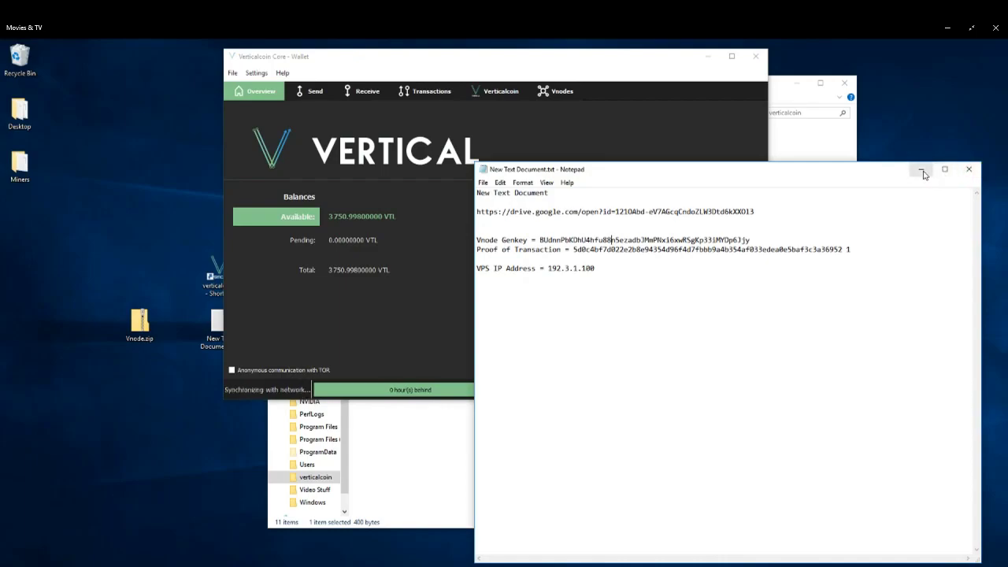
left_click(968, 170)
left_click(804, 135)
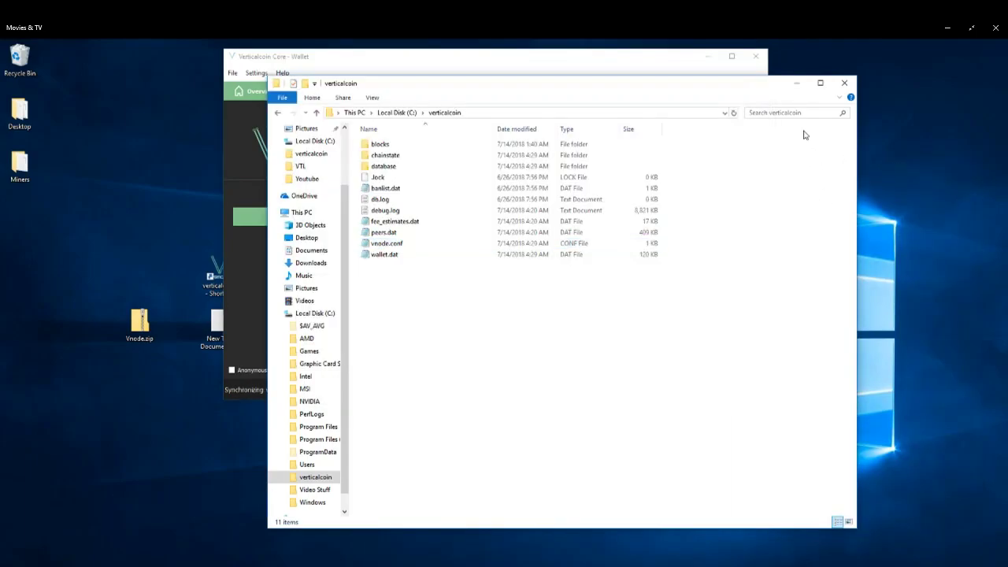
left_click(796, 85)
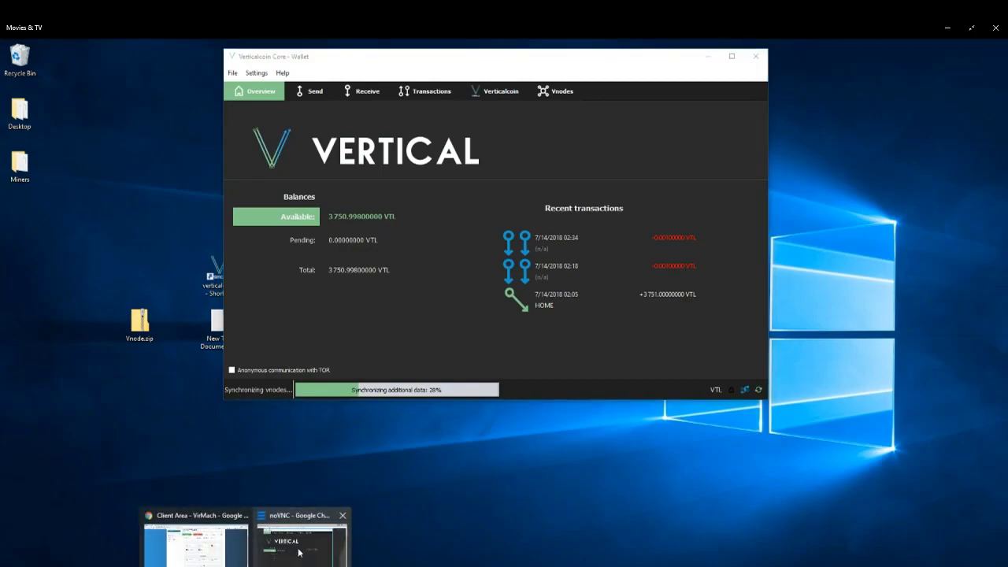
Restore the VPS console browser and open the My Vnodes list in the local wallet.
left_click(316, 513)
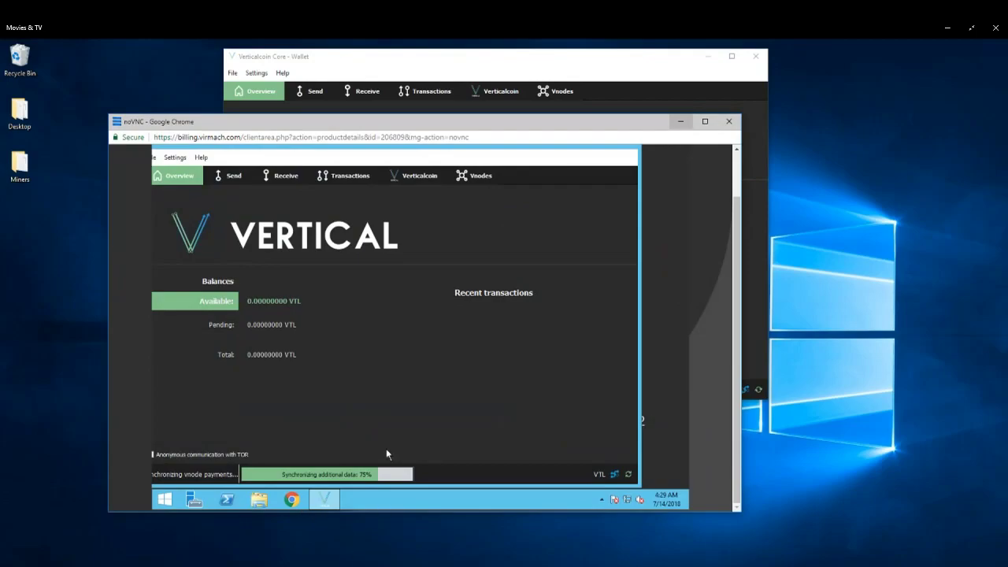
mouse_move(440, 120)
left_mouse_down()
mouse_move(440, 109)
mouse_move(435, 116)
left_mouse_up()
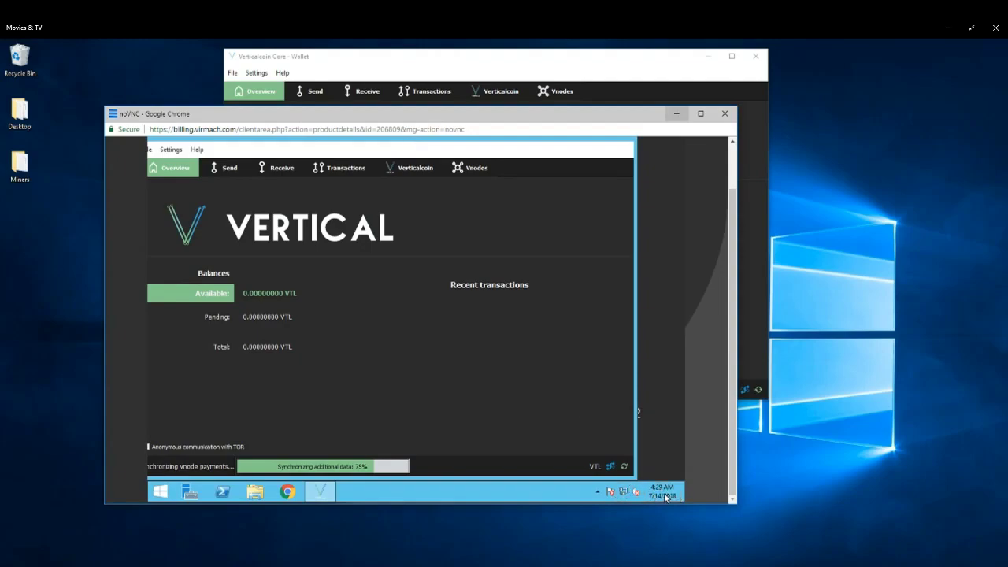
mouse_move(671, 498)
left_click(552, 61)
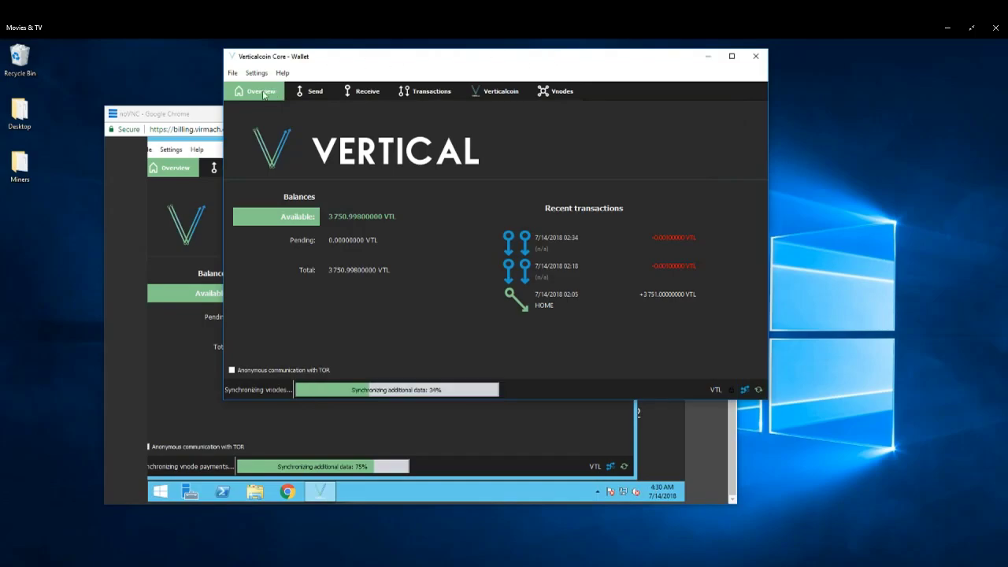
left_click(561, 90)
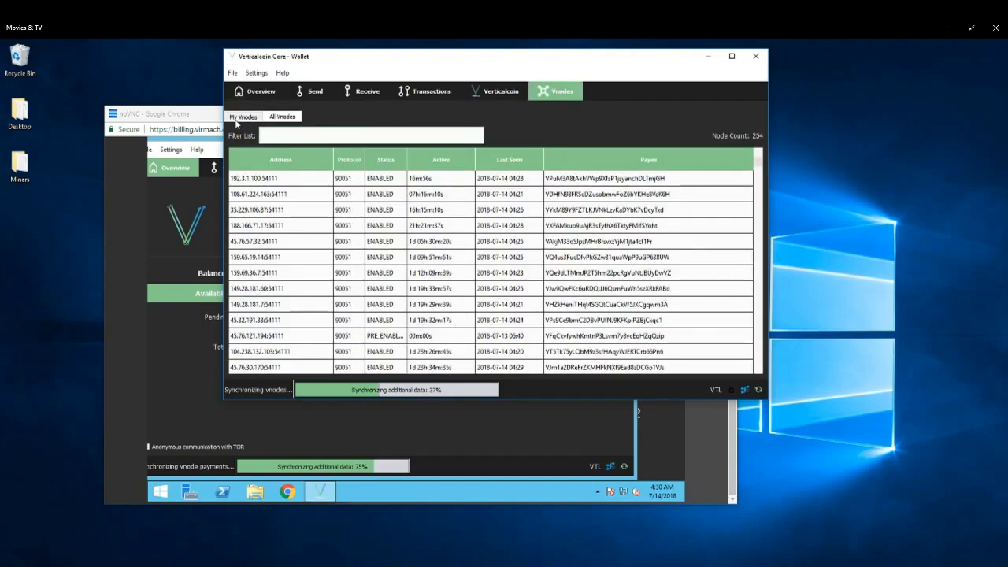
left_click(241, 116)
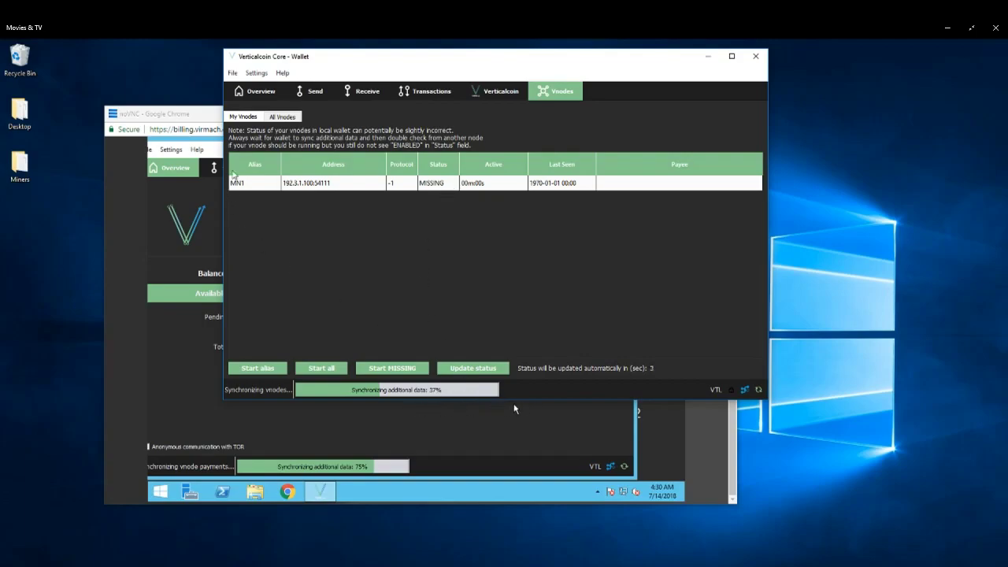
Arrange the local wallet and VPS console windows to monitor both wallets' synchronization.
left_click(201, 118)
left_click_drag(297, 118, 295, 157)
left_click(404, 61)
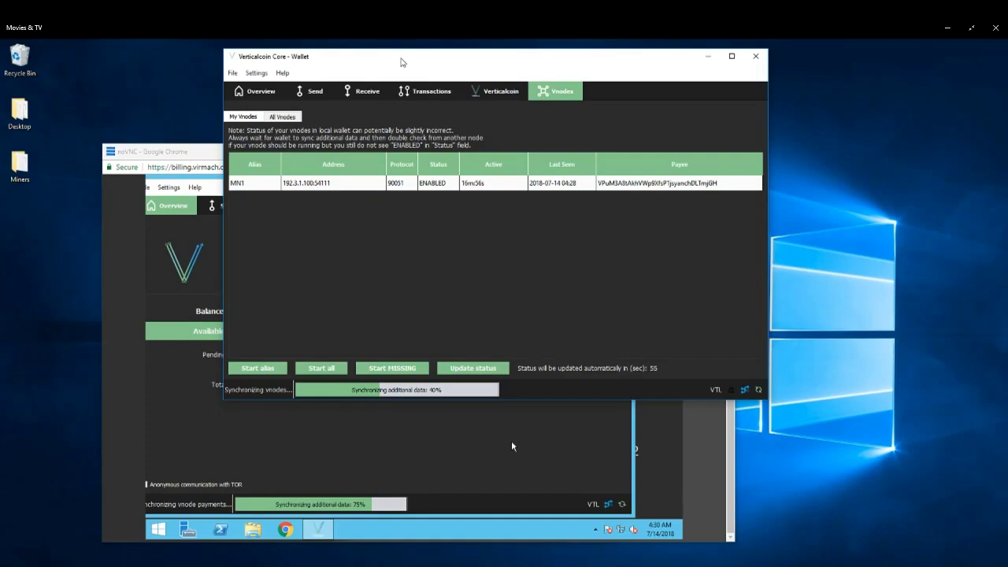
left_click_drag(402, 60, 528, 65)
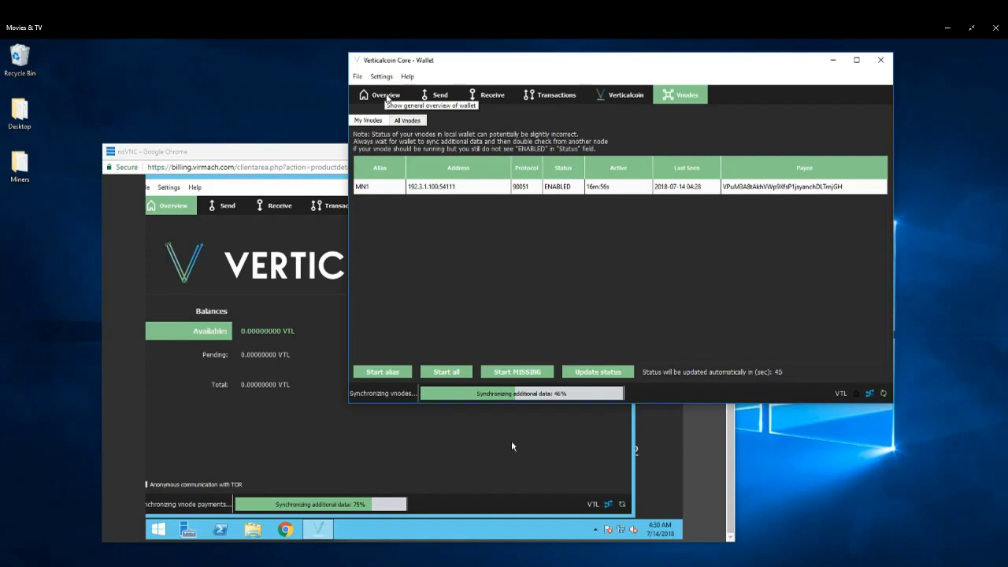
left_click(387, 96)
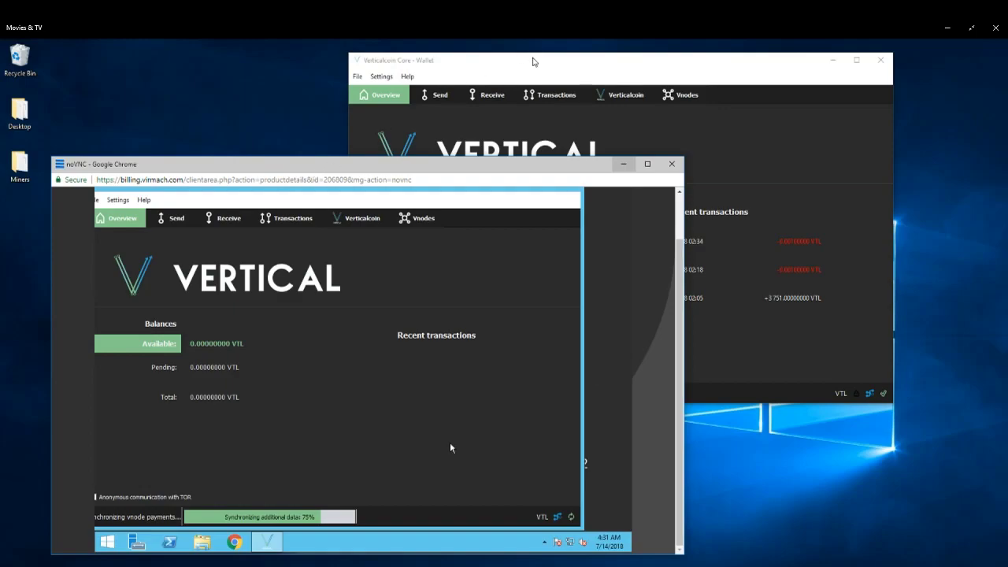
left_click(533, 62)
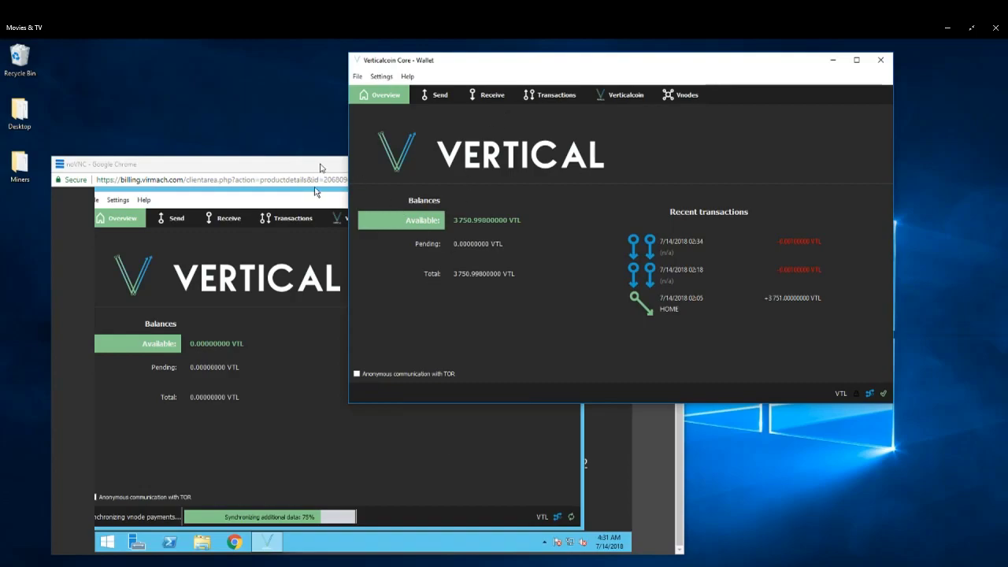
mouse_move(560, 63)
left_mouse_down()
mouse_move(489, 60)
mouse_move(578, 62)
left_mouse_up()
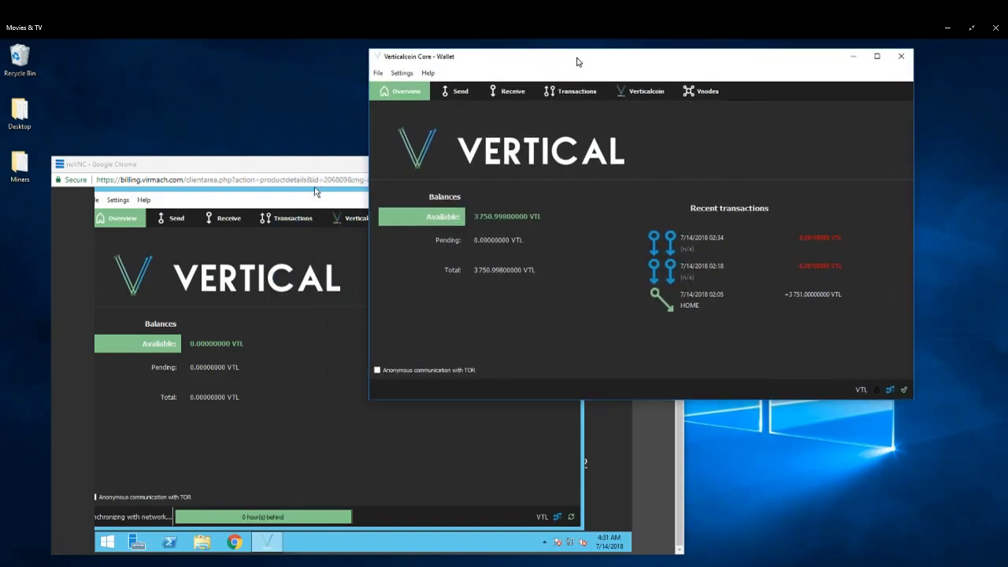
left_click(297, 332)
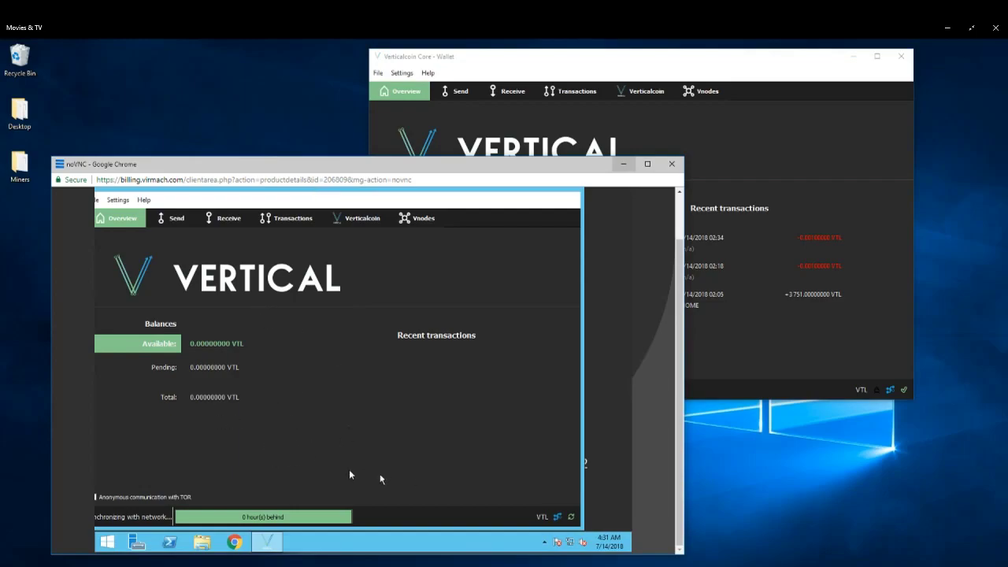
left_click_drag(361, 166, 361, 146)
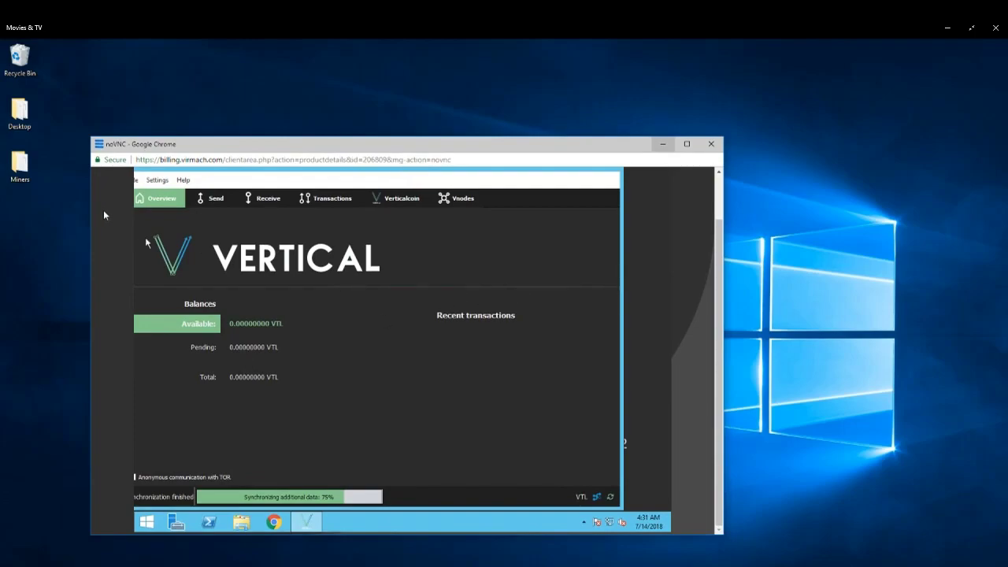
left_click_drag(333, 145, 349, 125)
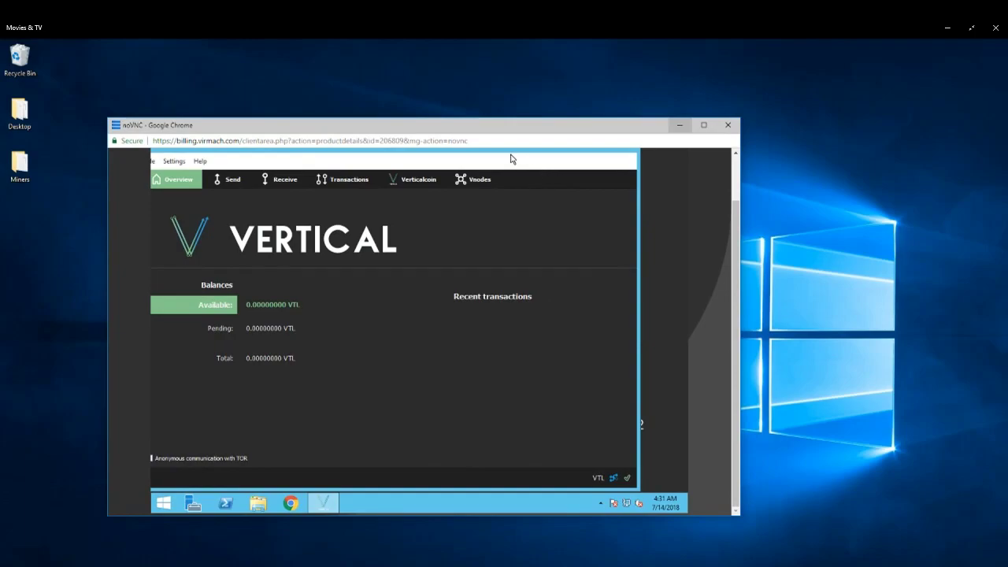
left_click_drag(512, 154, 547, 161)
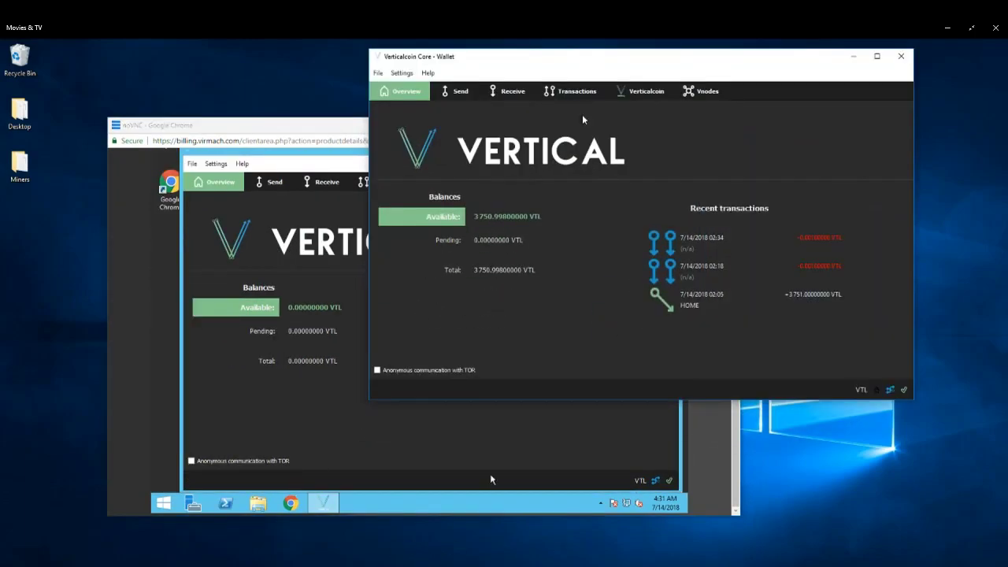
left_click_drag(345, 126, 311, 203)
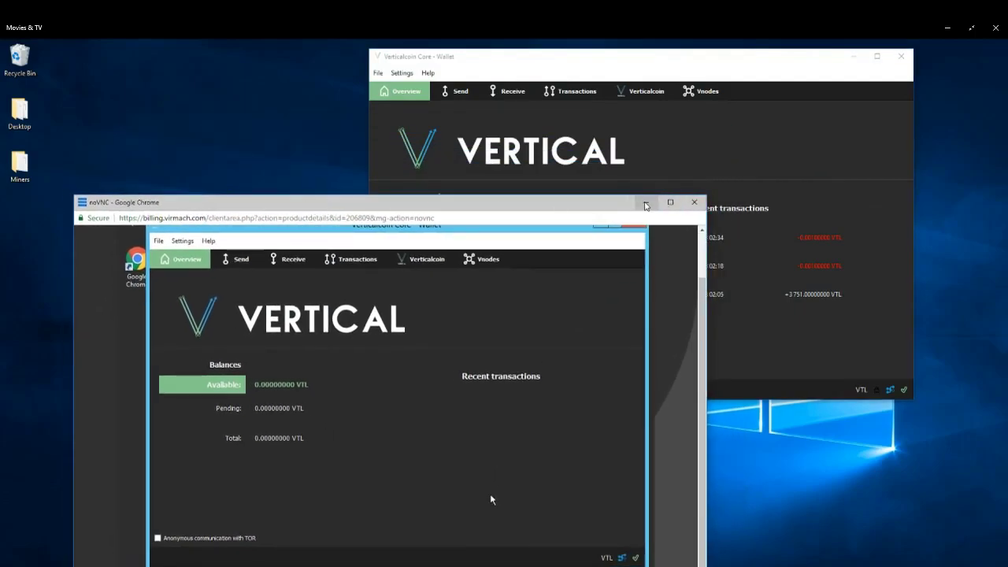
left_click(704, 206)
left_click_drag(600, 63, 453, 103)
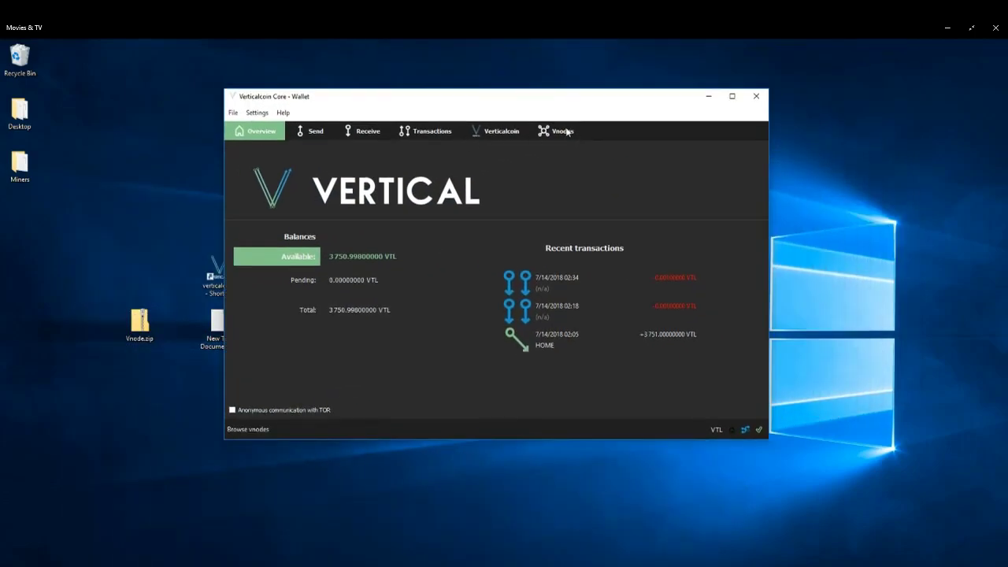
Start the MN1 vnode alias from the My Vnodes list in the local wallet and confirm.
left_click(566, 132)
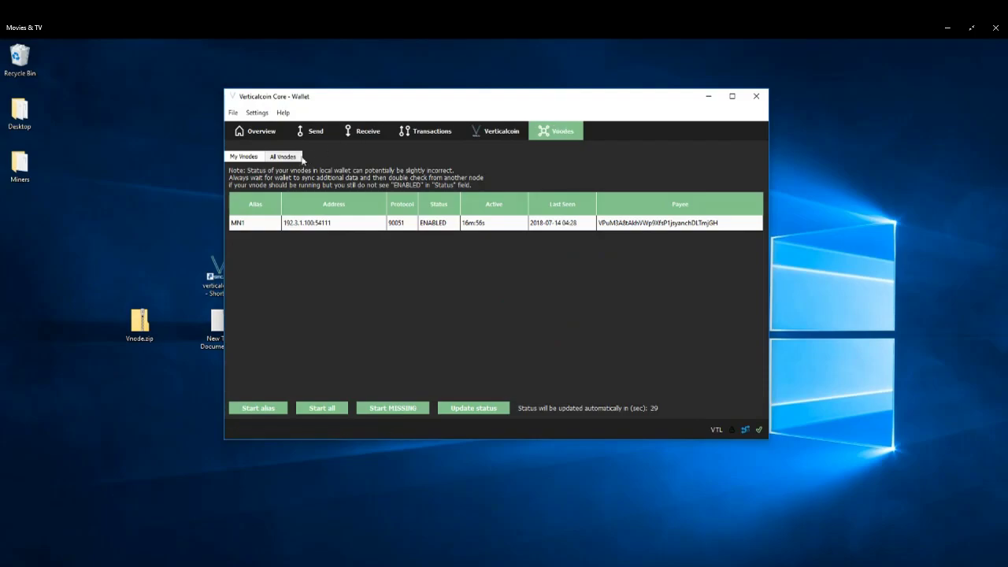
right_click(339, 227)
left_click(370, 232)
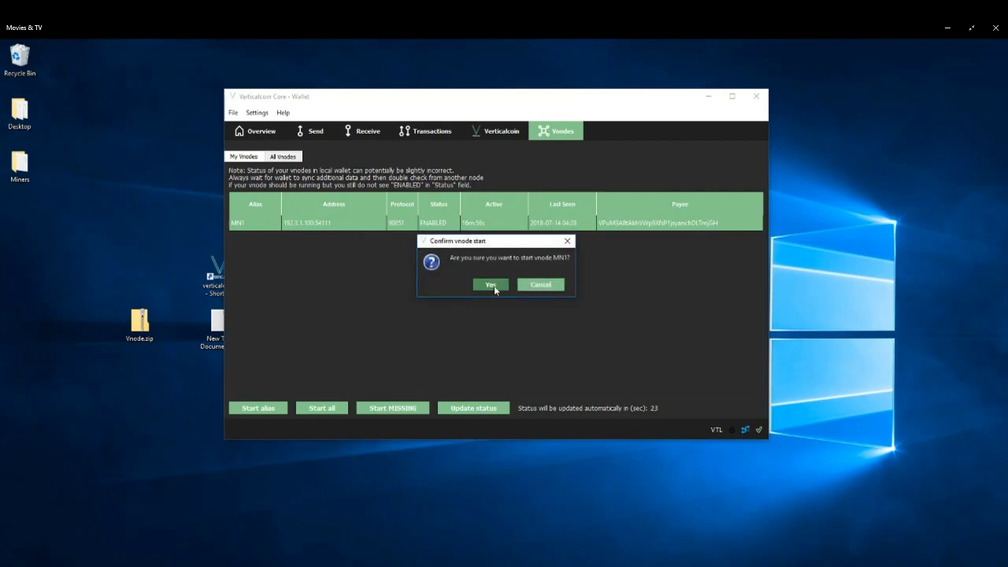
left_click(493, 285)
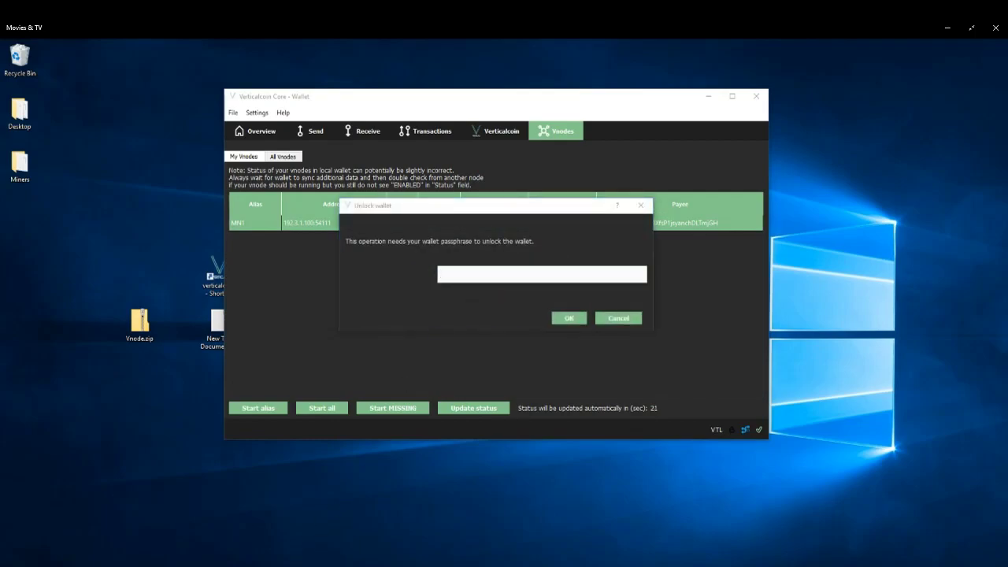
Copy the wallet passphrase from the Notepad notes, paste it to unlock the wallet, and acknowledge the result.
left_click(325, 535)
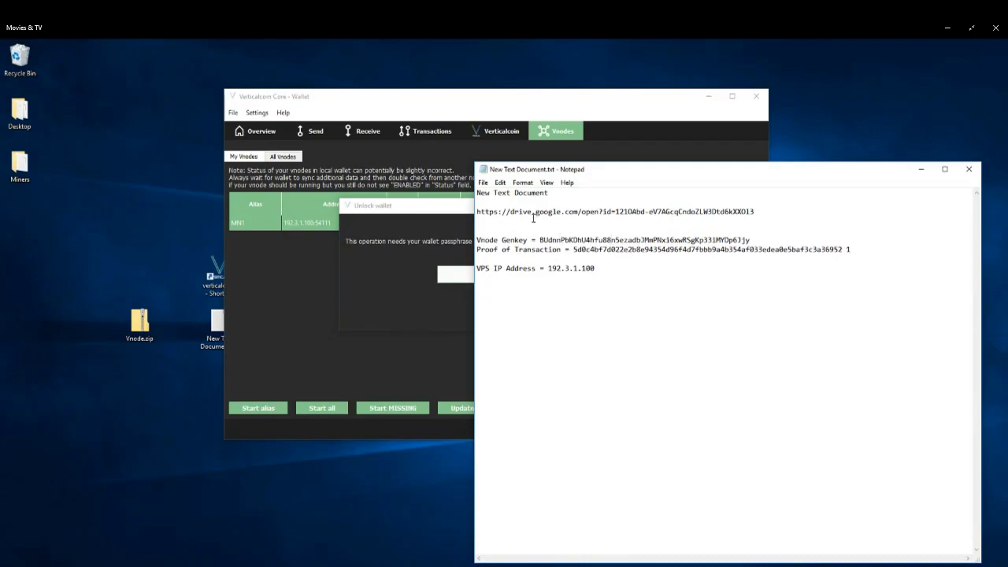
left_click_drag(557, 192, 479, 194)
right_click(502, 196)
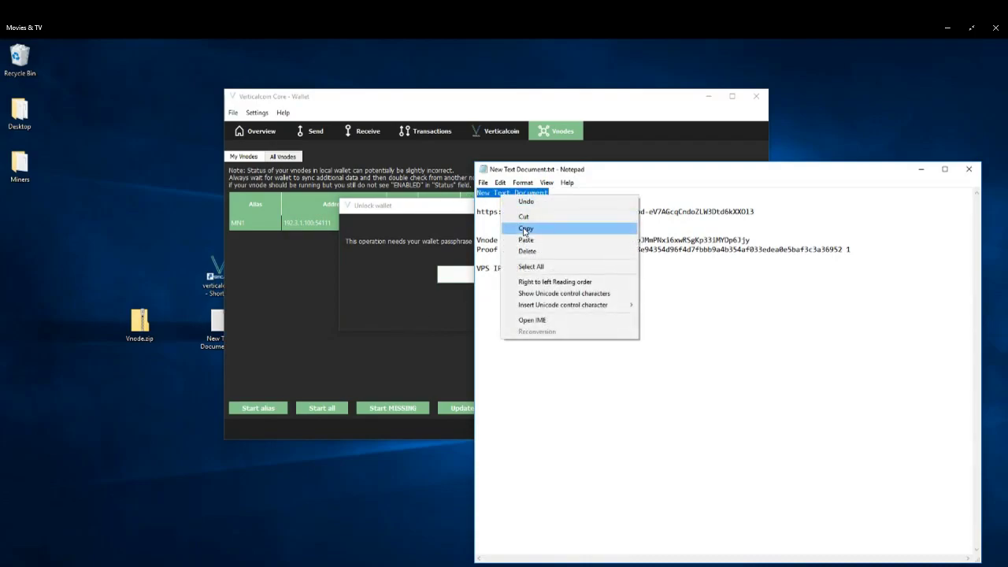
left_click(525, 228)
left_click(457, 277)
right_click(456, 278)
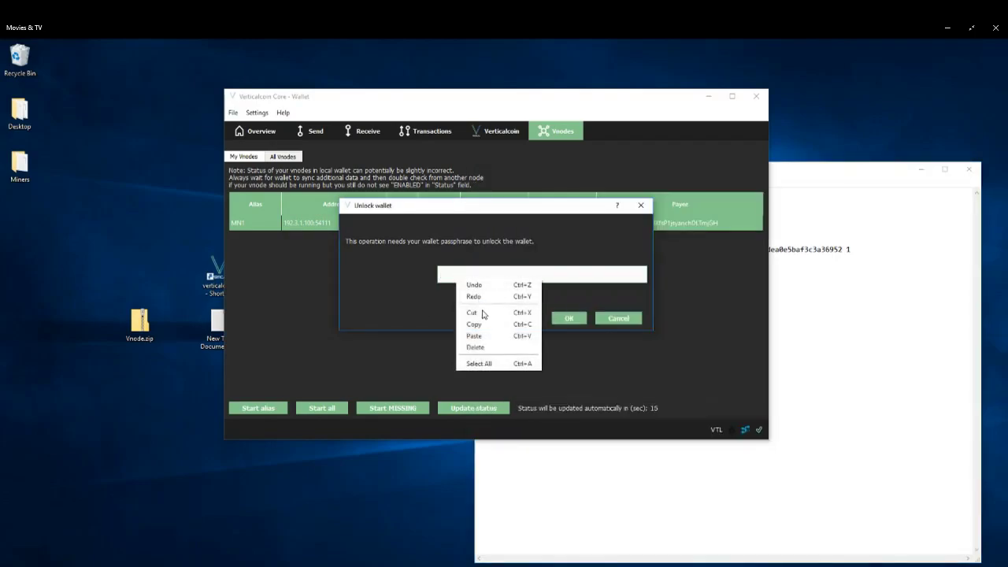
left_click(477, 335)
left_click(569, 318)
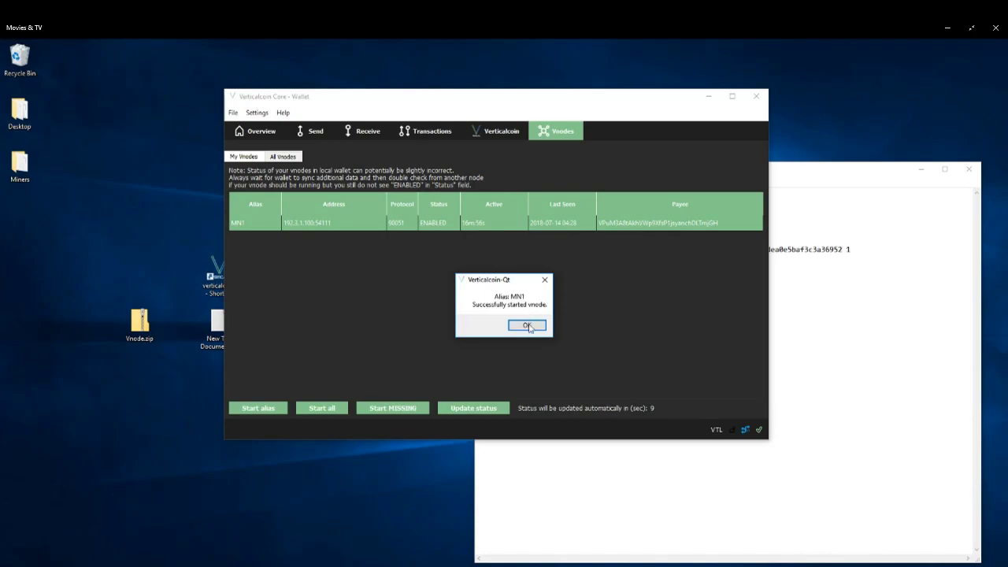
left_click(526, 326)
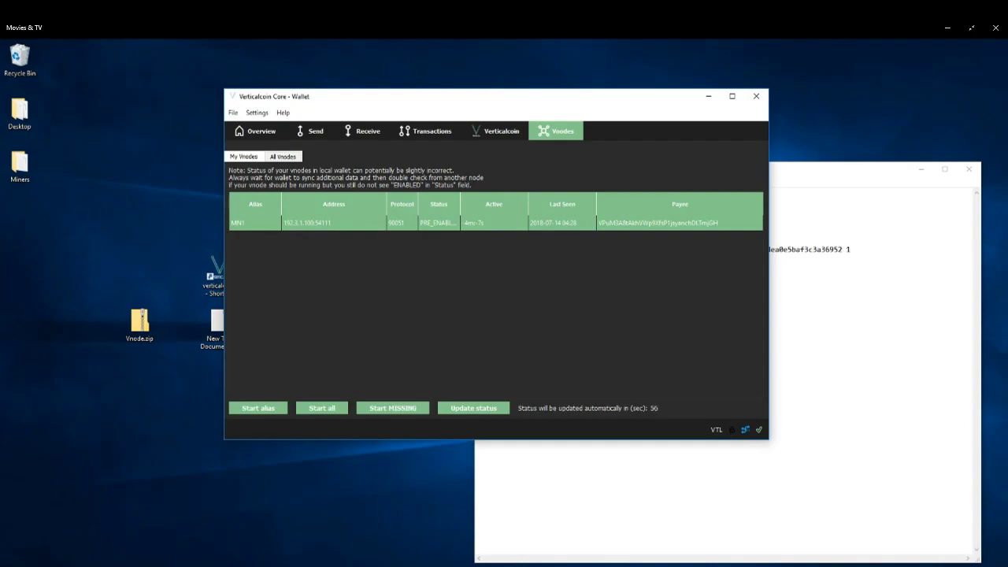
Restore the VPS console and open the Console tab of the VPS wallet's Debug window.
left_click(245, 566)
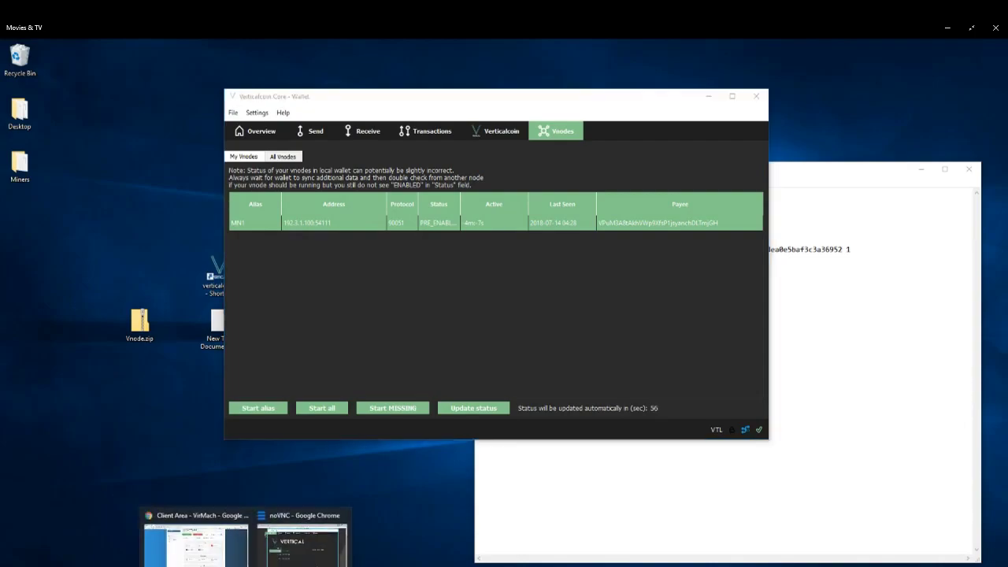
left_click(288, 517)
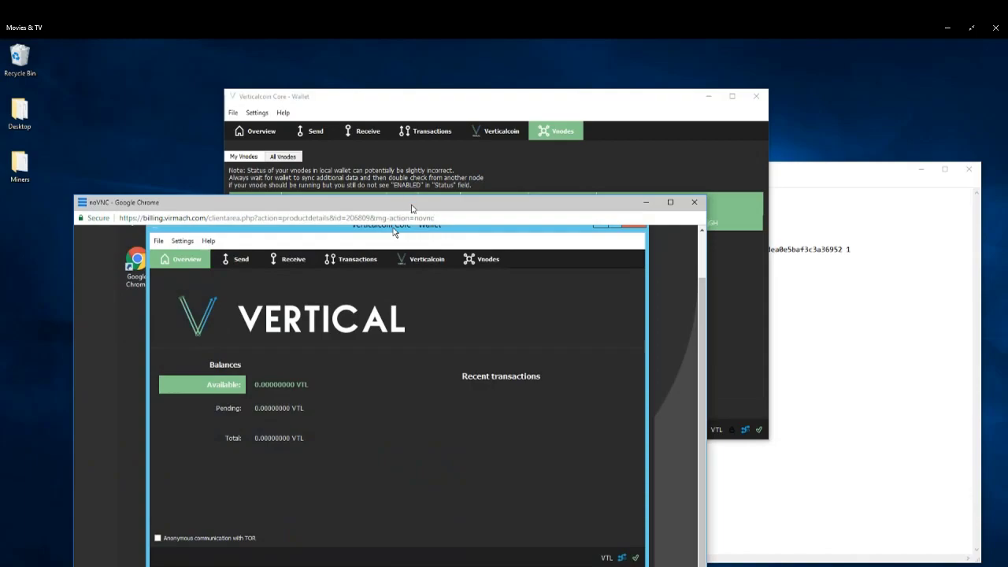
left_click_drag(411, 208, 485, 169)
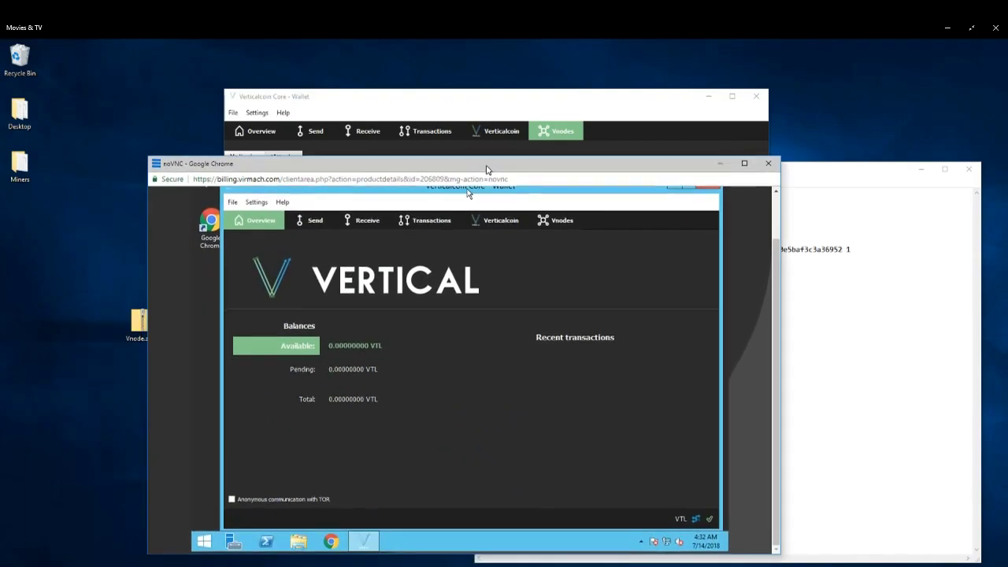
left_click(282, 203)
left_click(293, 217)
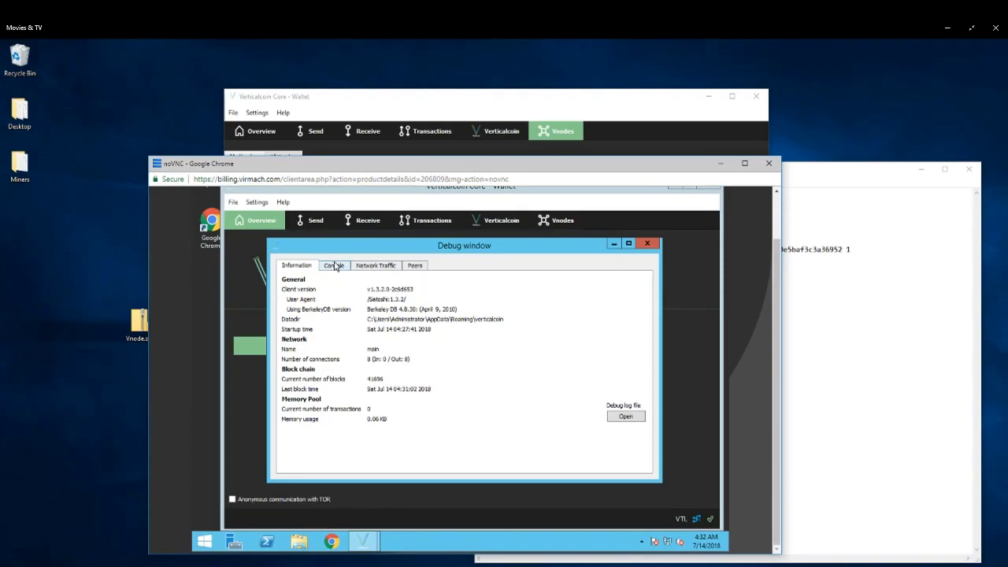
left_click(335, 267)
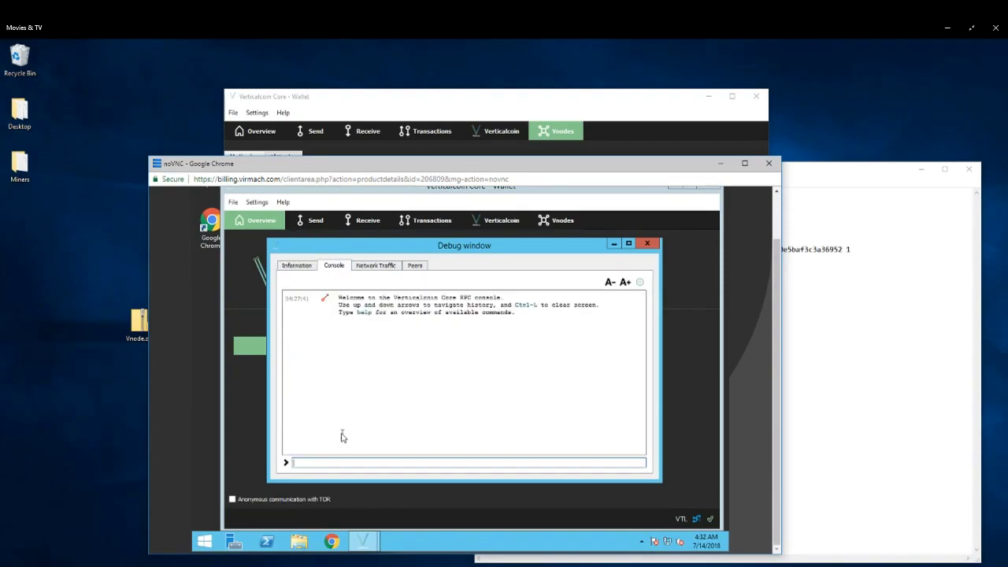
Run the command vnode status in the VPS wallet's debug console.
type("vnode")
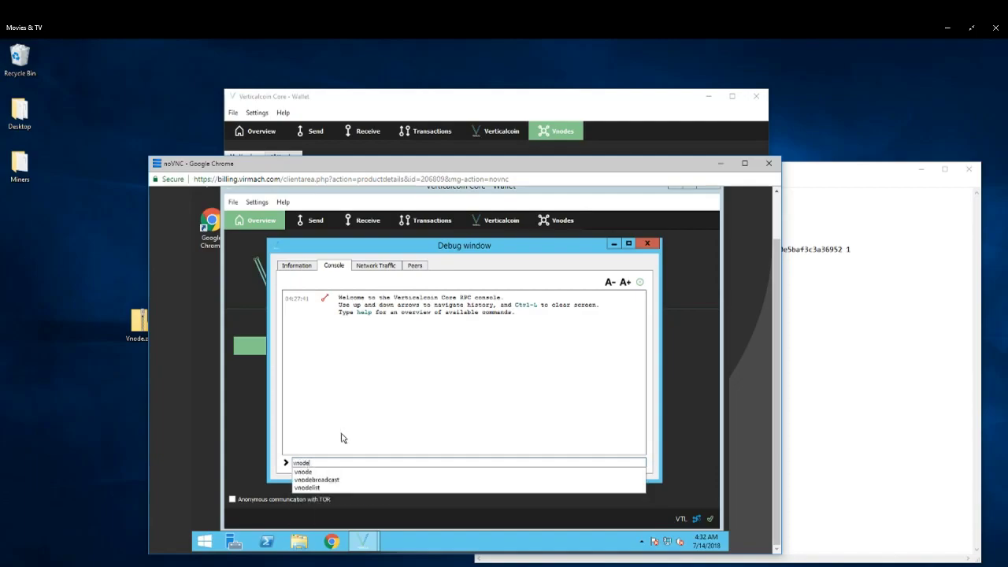
type(" status")
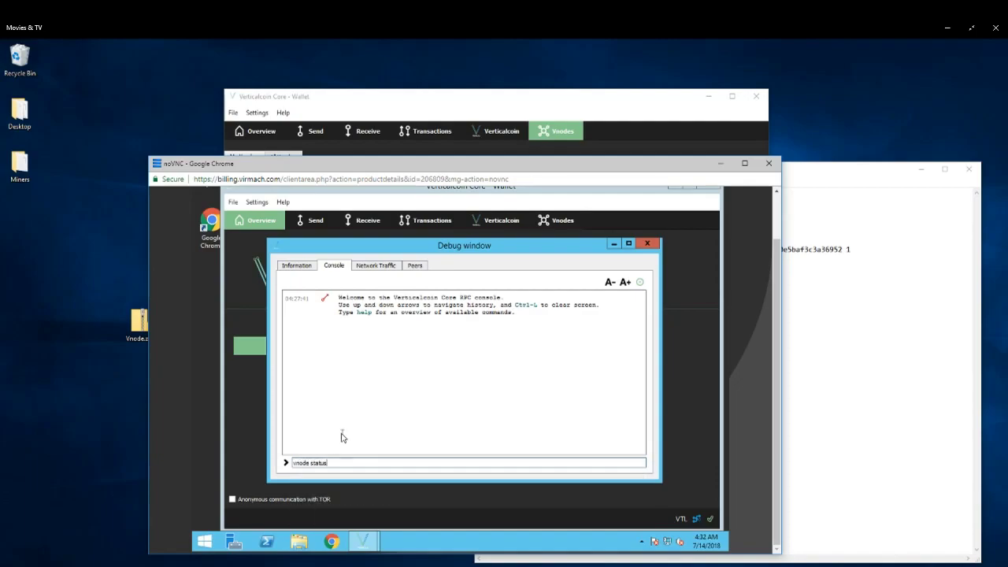
key("Return")
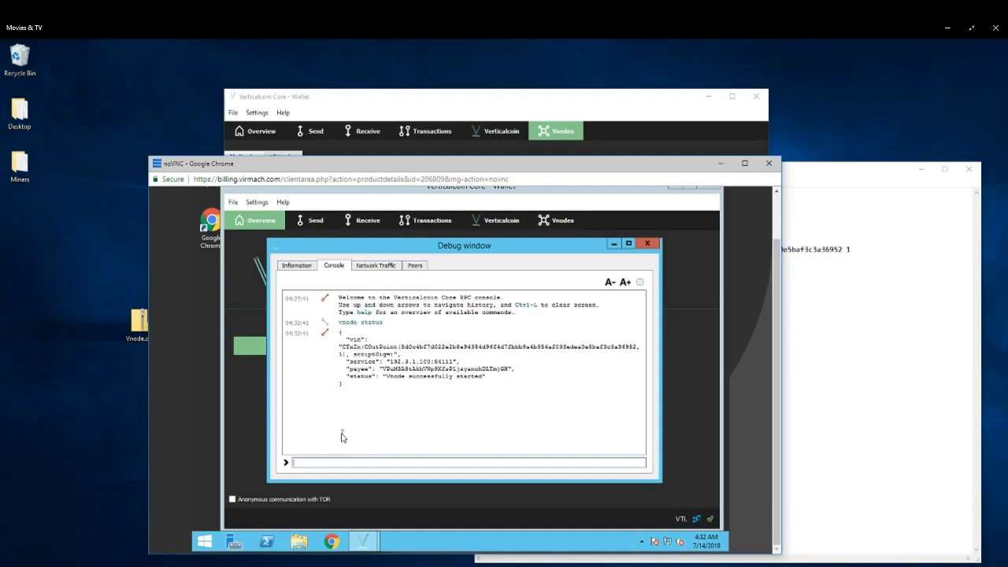